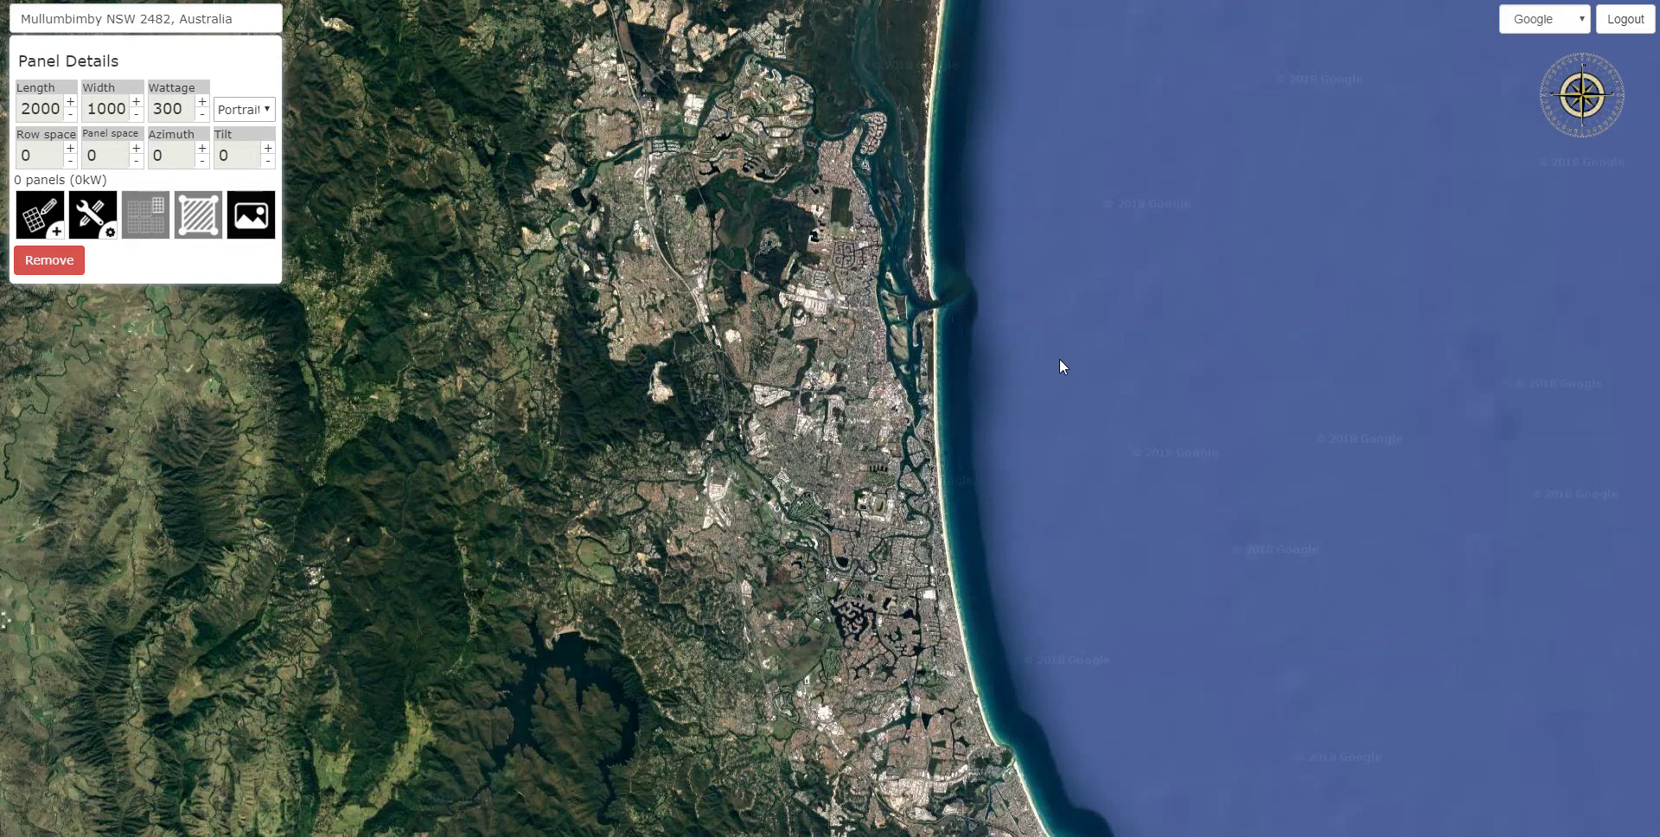
pyautogui.moveTo(901, 265); pyautogui.dragTo(1149, 196)
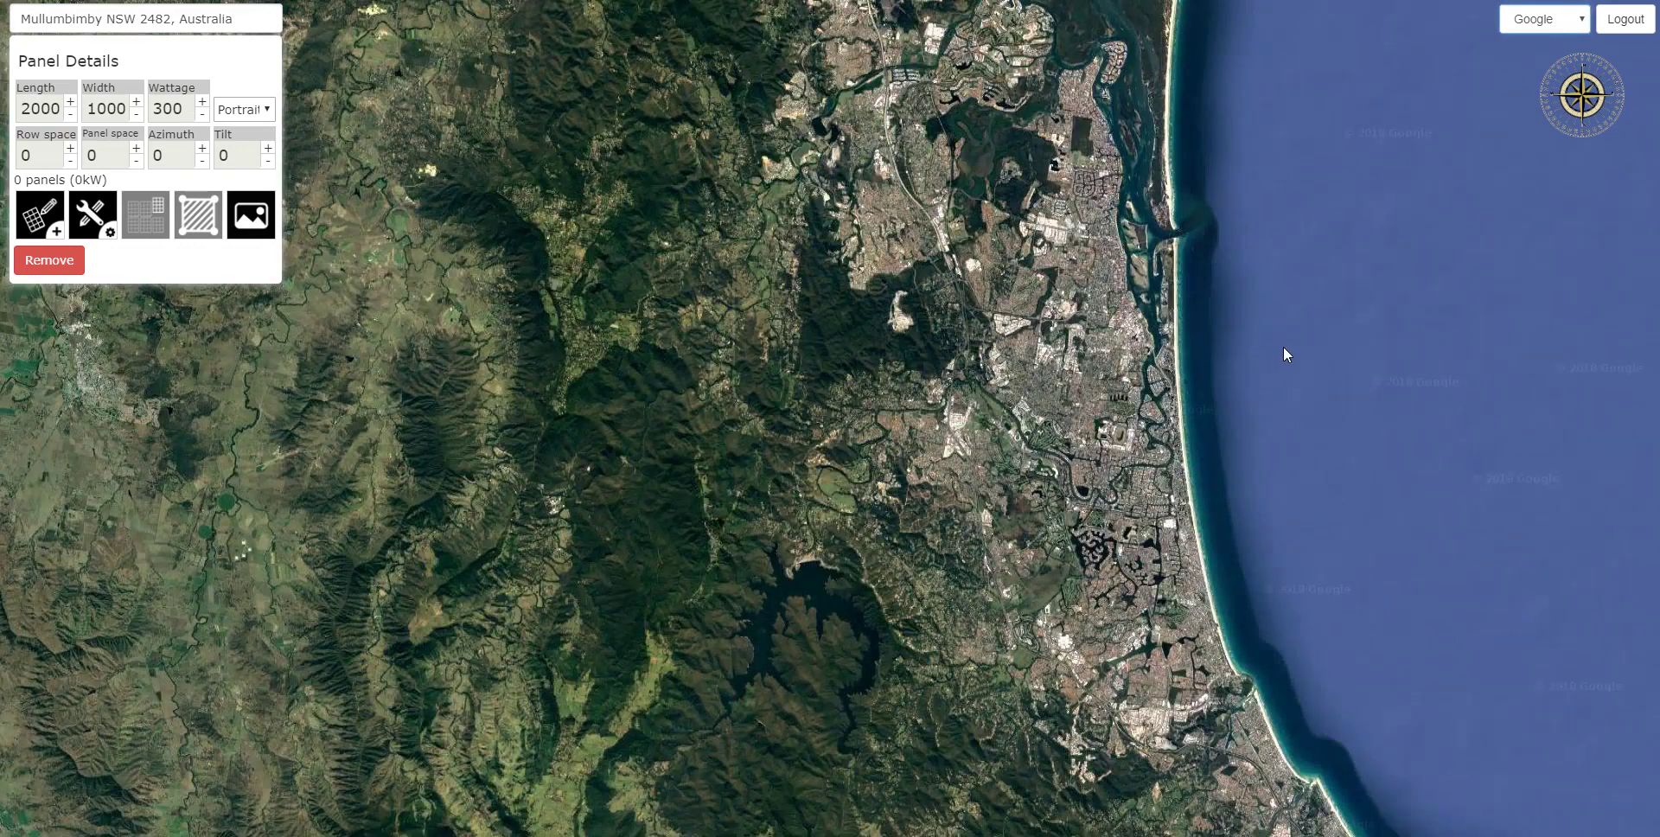
pyautogui.moveTo(1283, 346); pyautogui.dragTo(1146, 465)
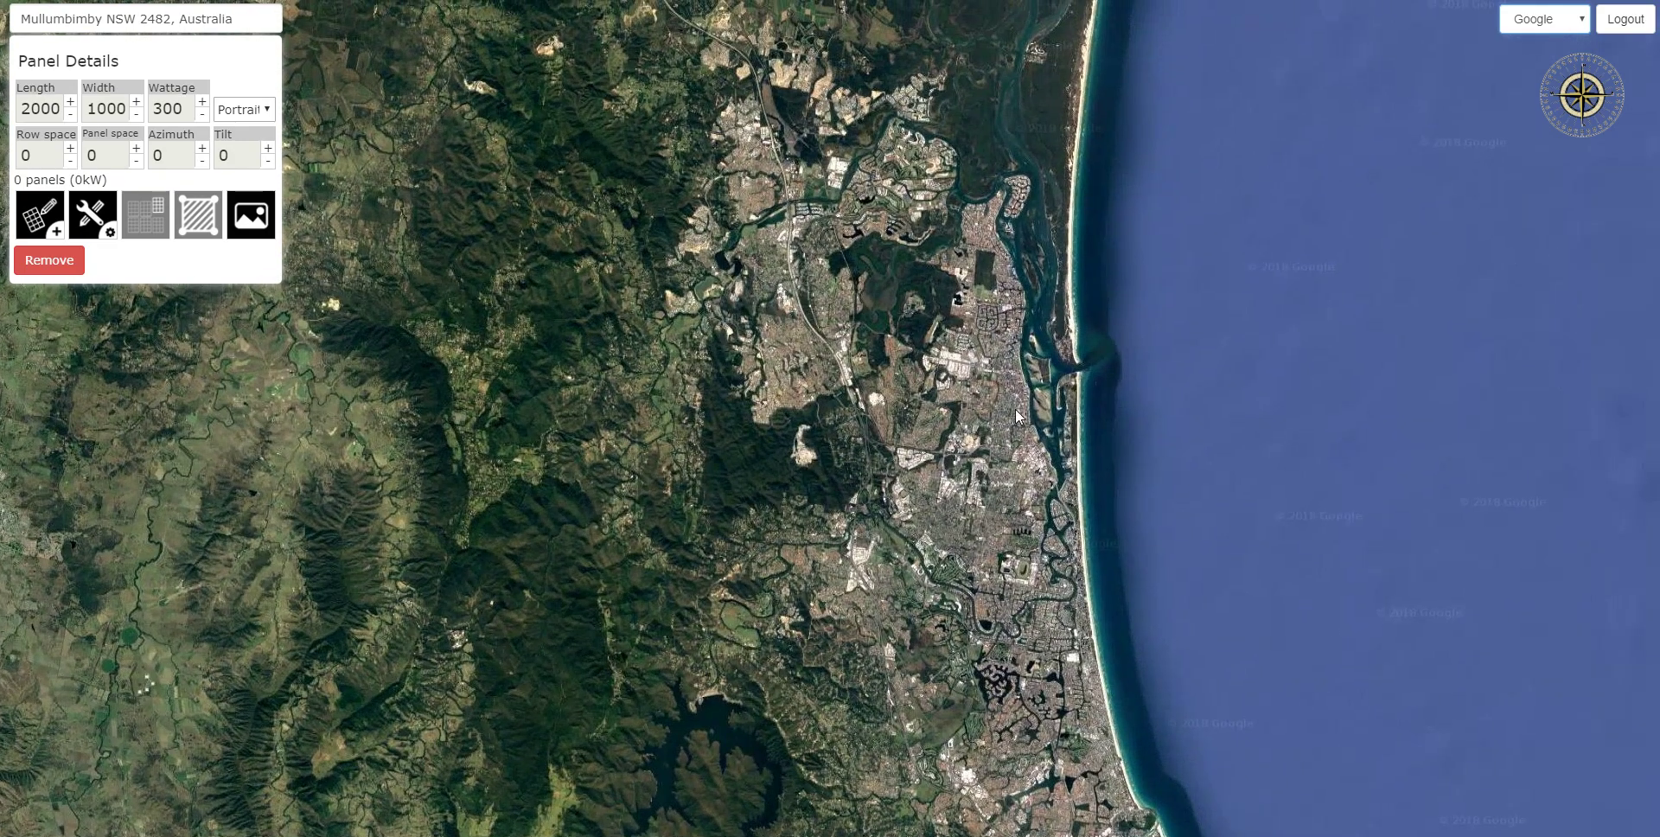
pyautogui.moveTo(916, 380); pyautogui.dragTo(765, 170)
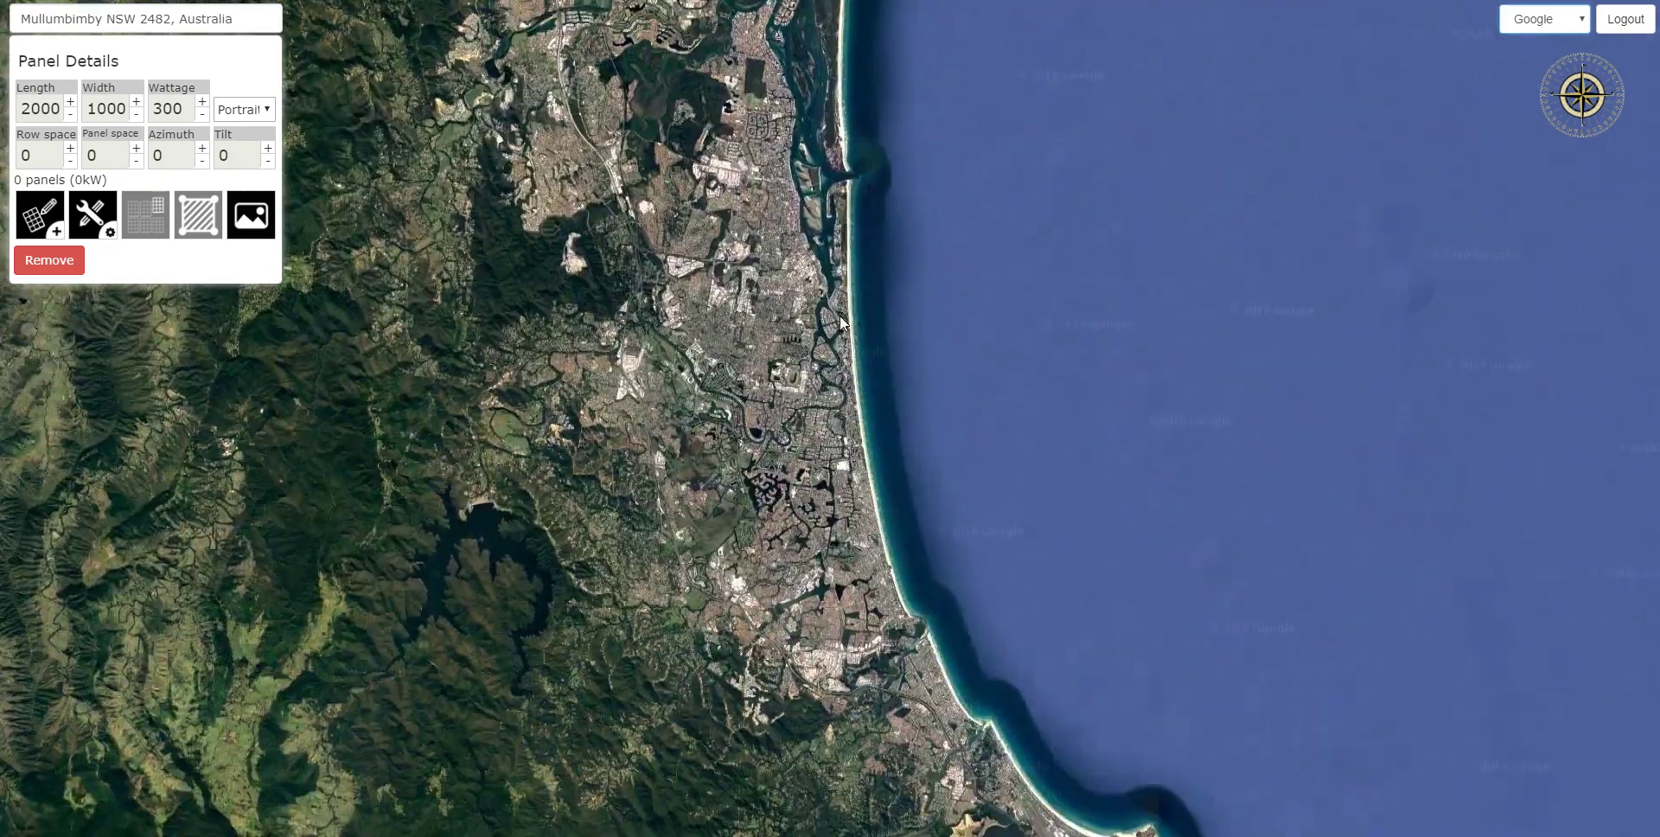
pyautogui.click(223, 21)
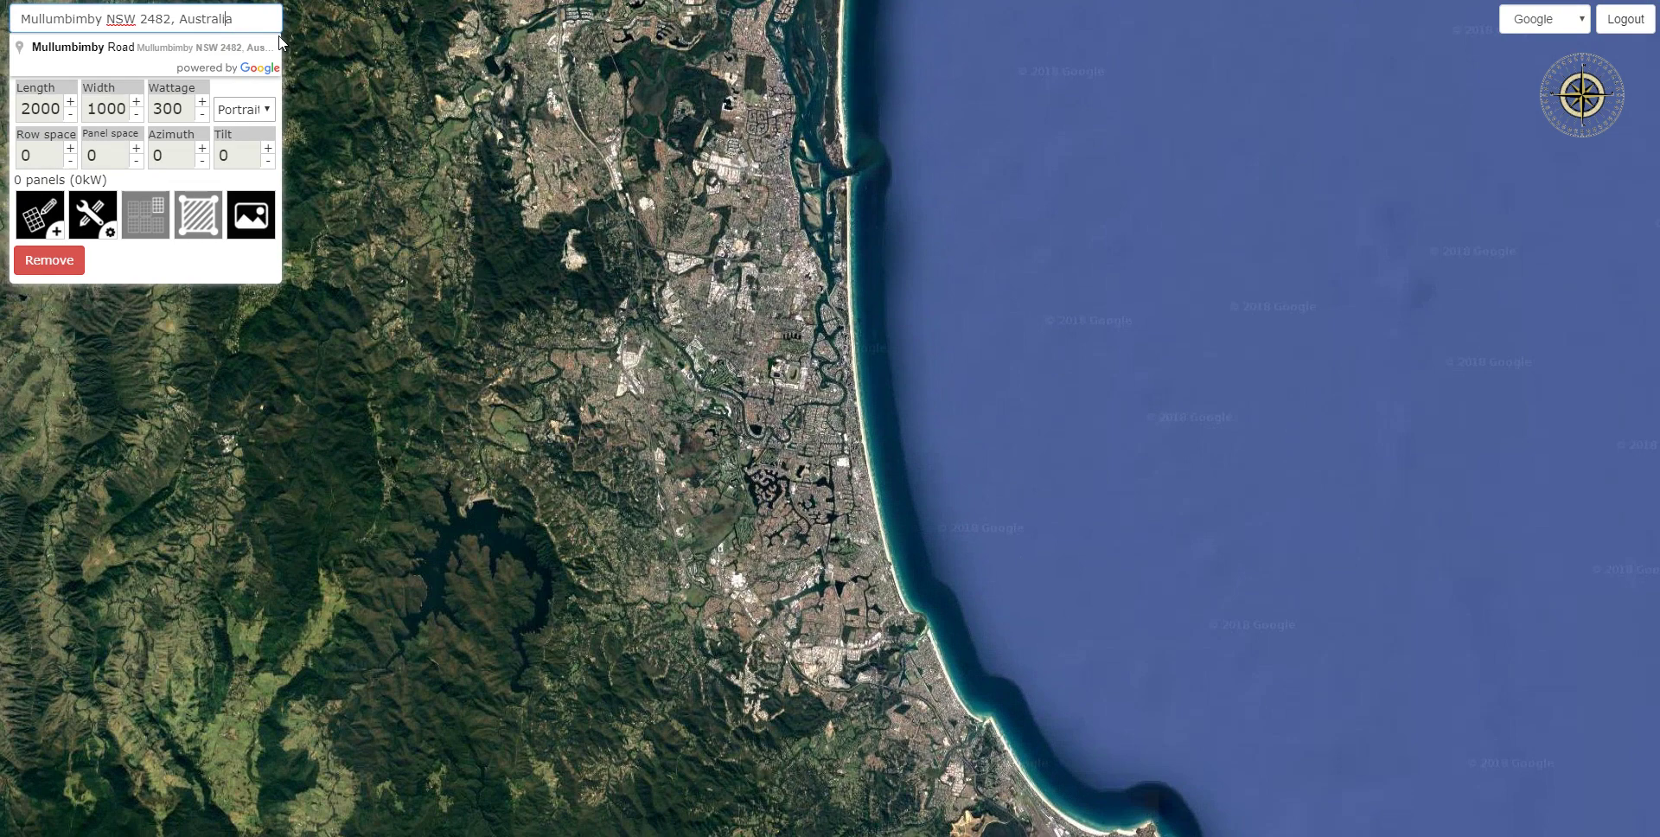
pyautogui.moveTo(830, 290); pyautogui.dragTo(940, 243)
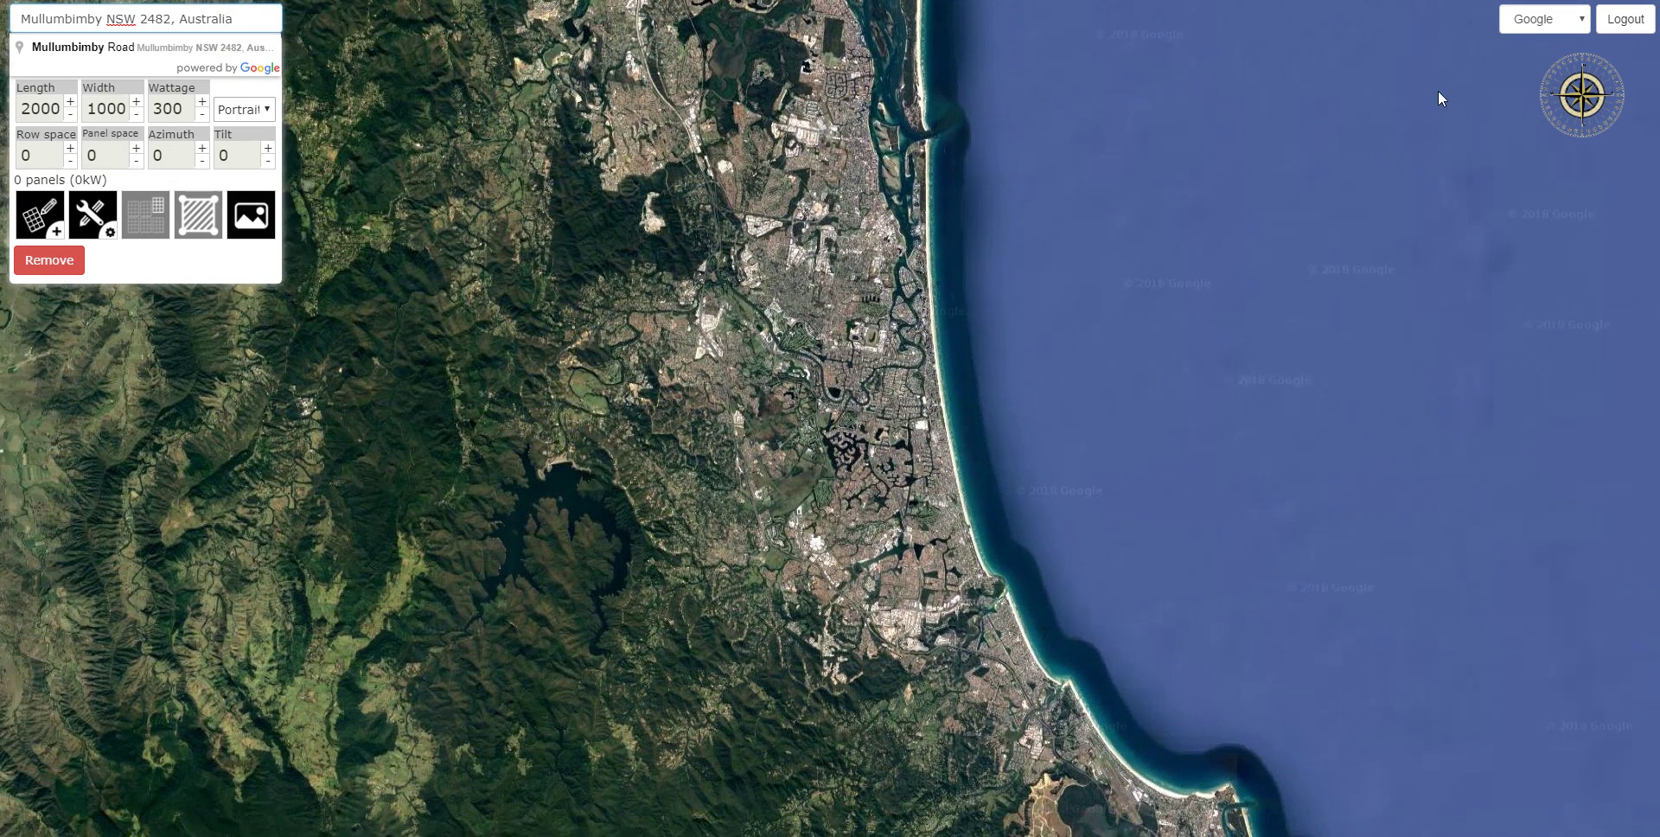
# - Try the Nearmap imagery without supplying an API key, and return the map to Google imagery
pyautogui.click(1559, 24)
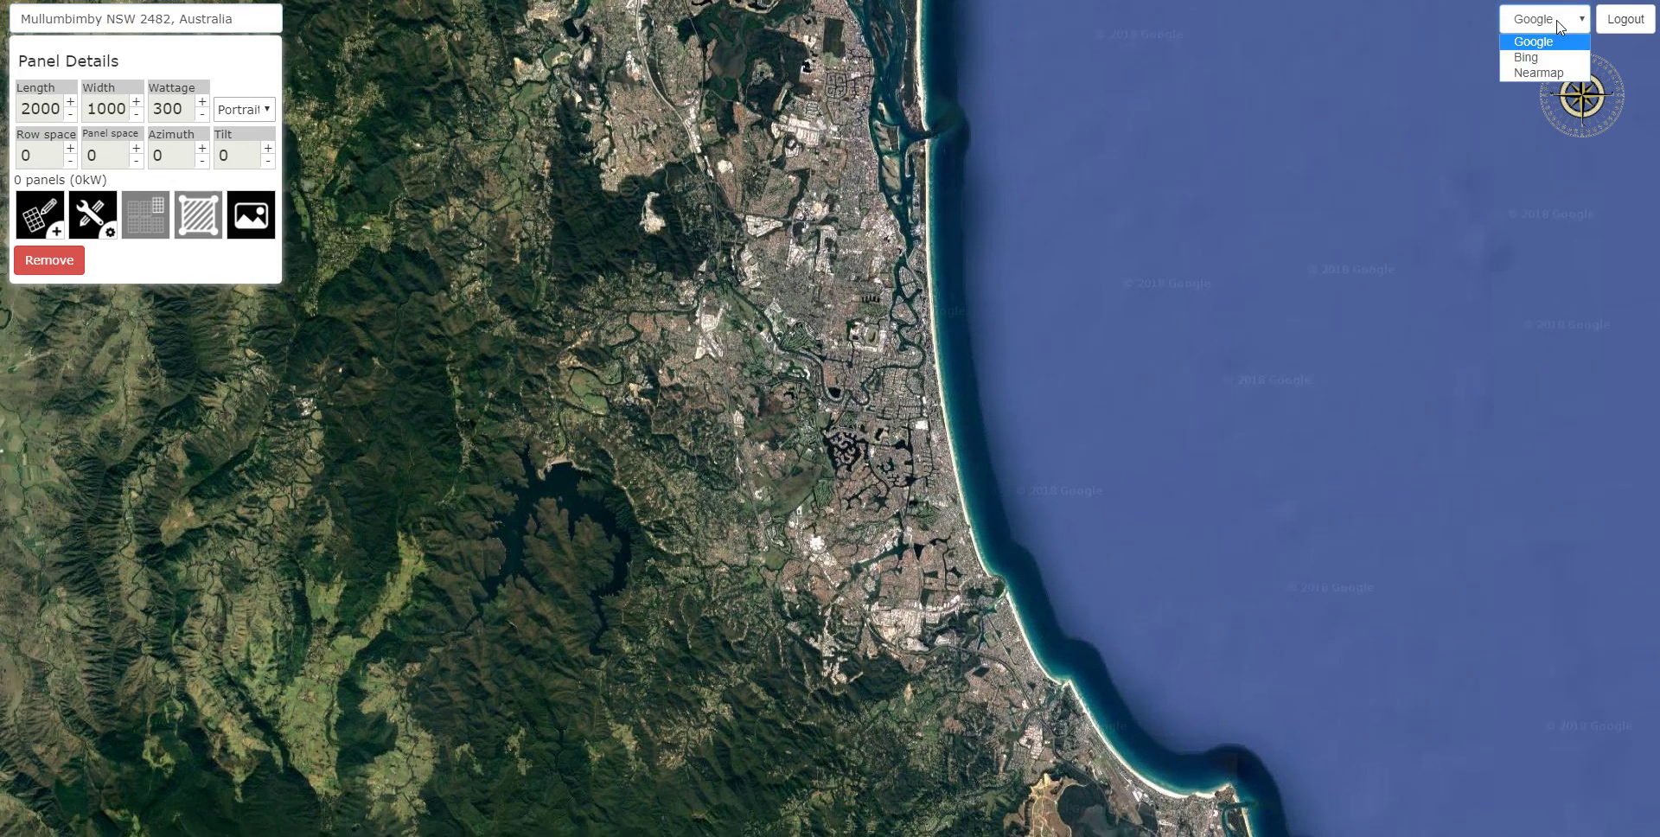
pyautogui.click(1557, 77)
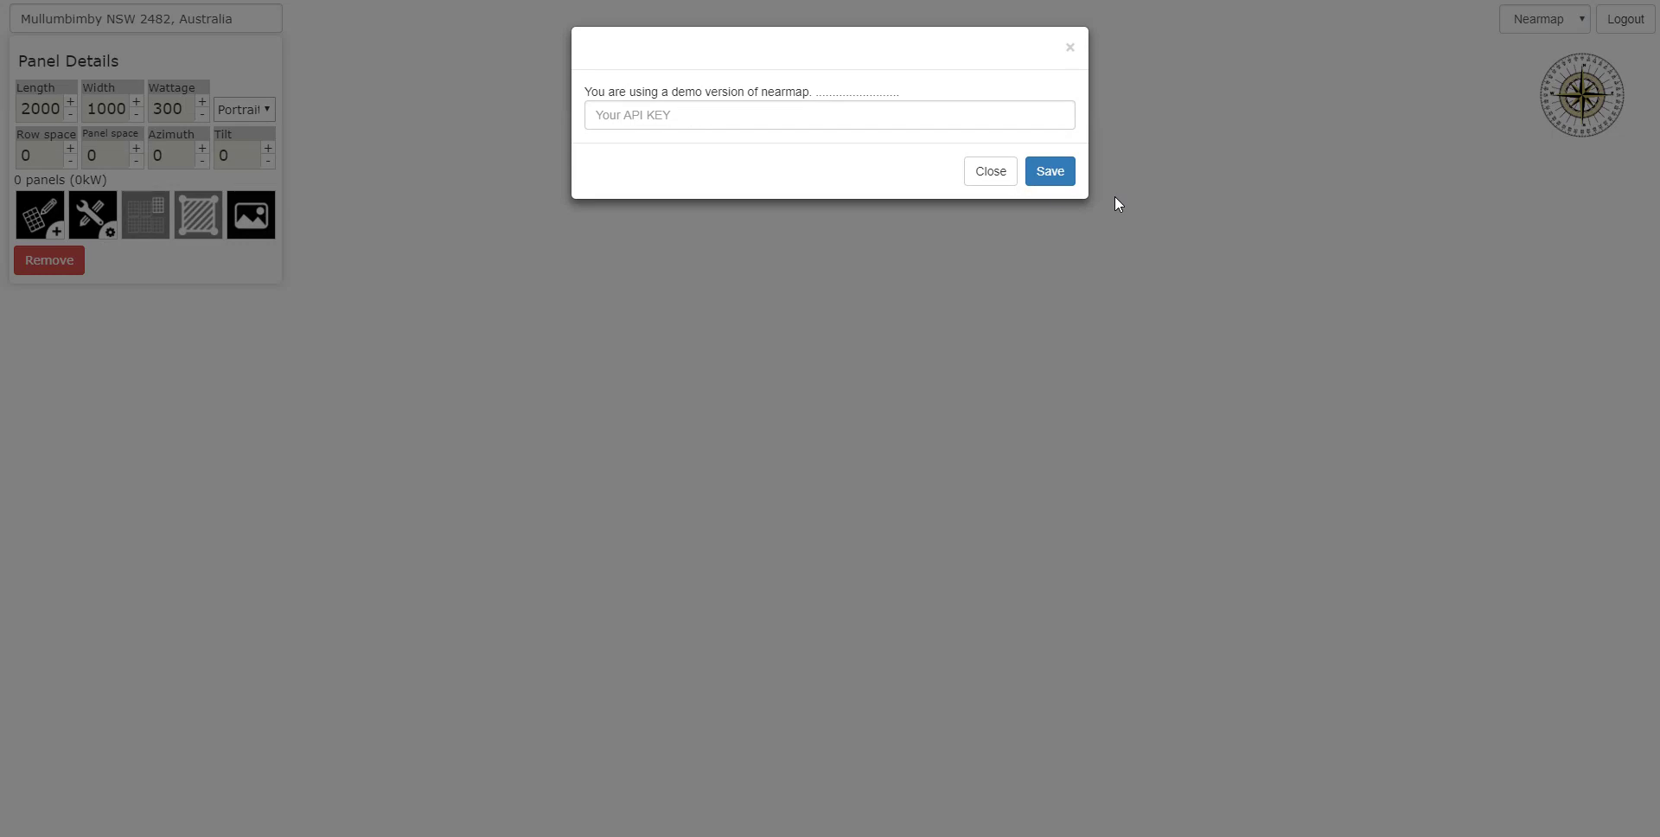
pyautogui.click(984, 171)
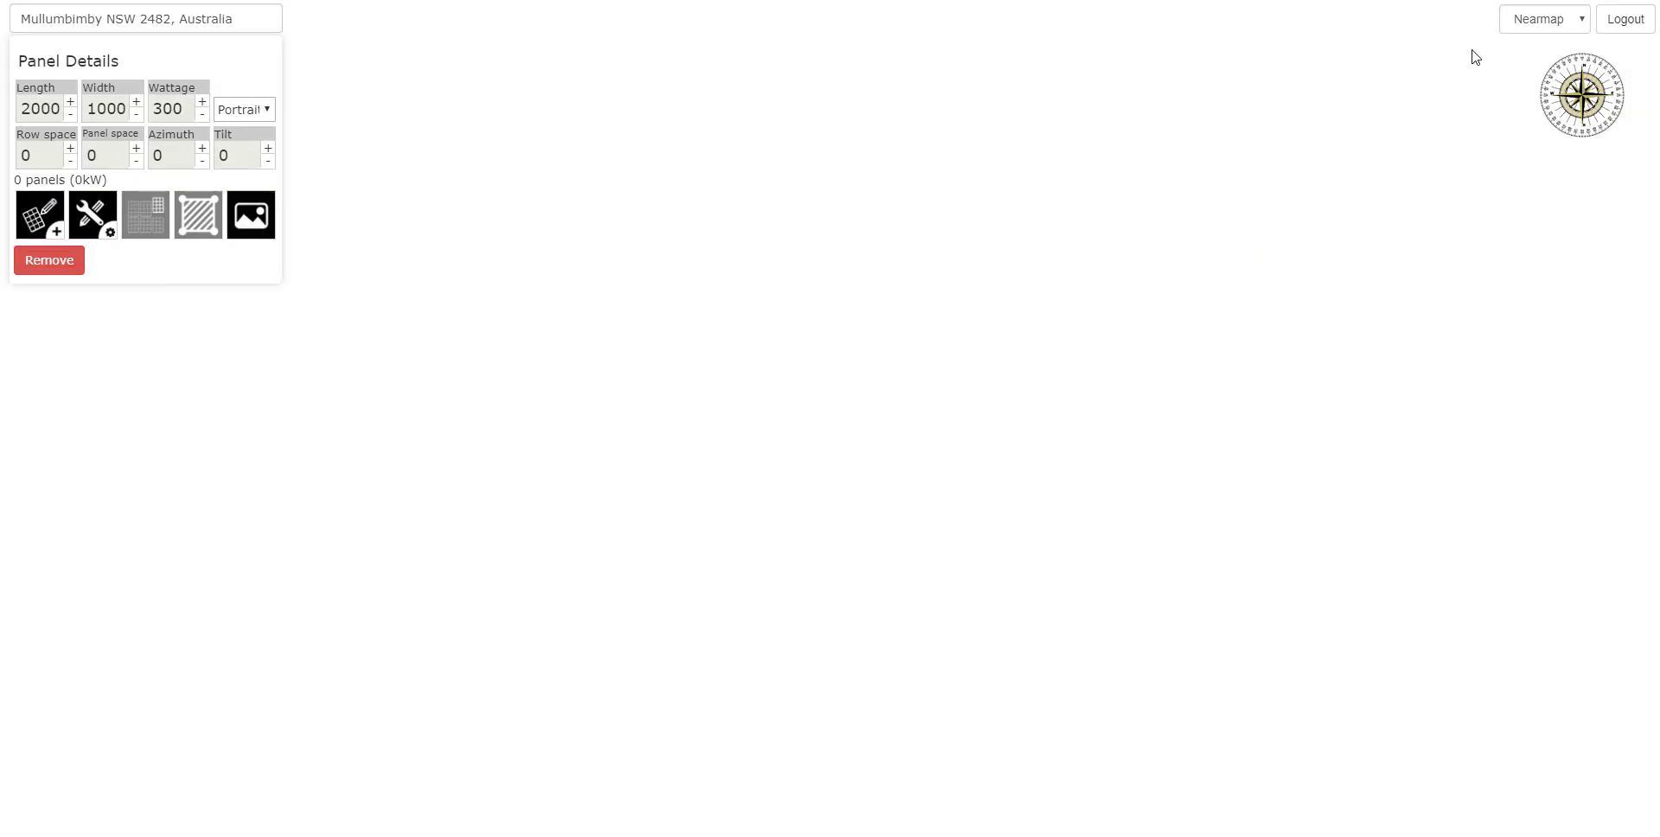
pyautogui.click(1542, 20)
pyautogui.click(1546, 44)
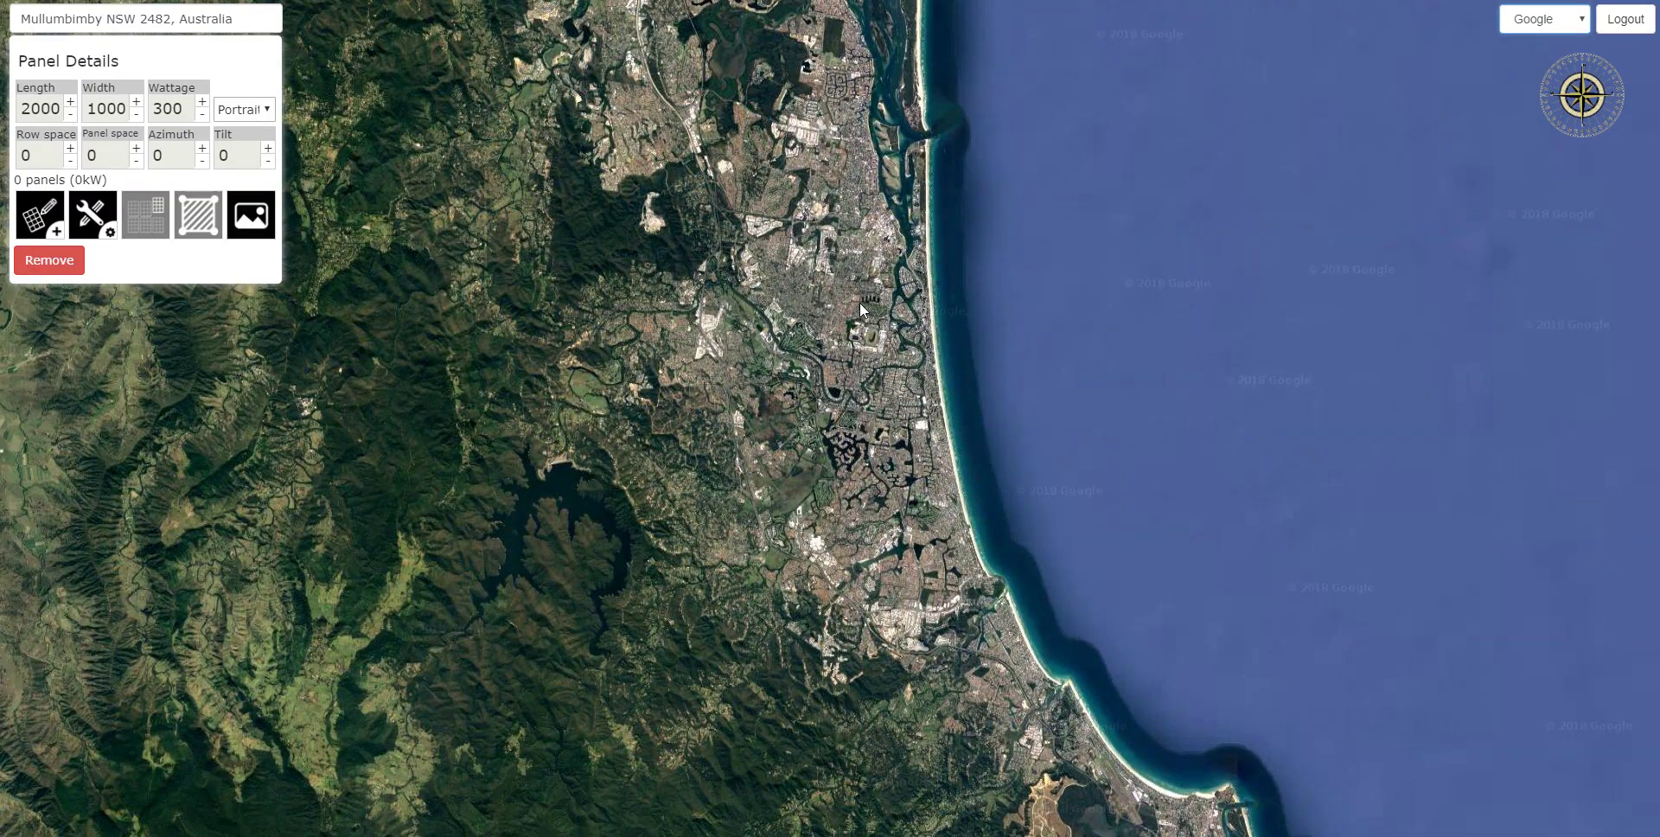
# - Examine the warehouse roof beside the bus parking yard in the industrial area up close
pyautogui.moveTo(843, 236); pyautogui.dragTo(925, 309)
pyautogui.scroll(3, 928, 301)
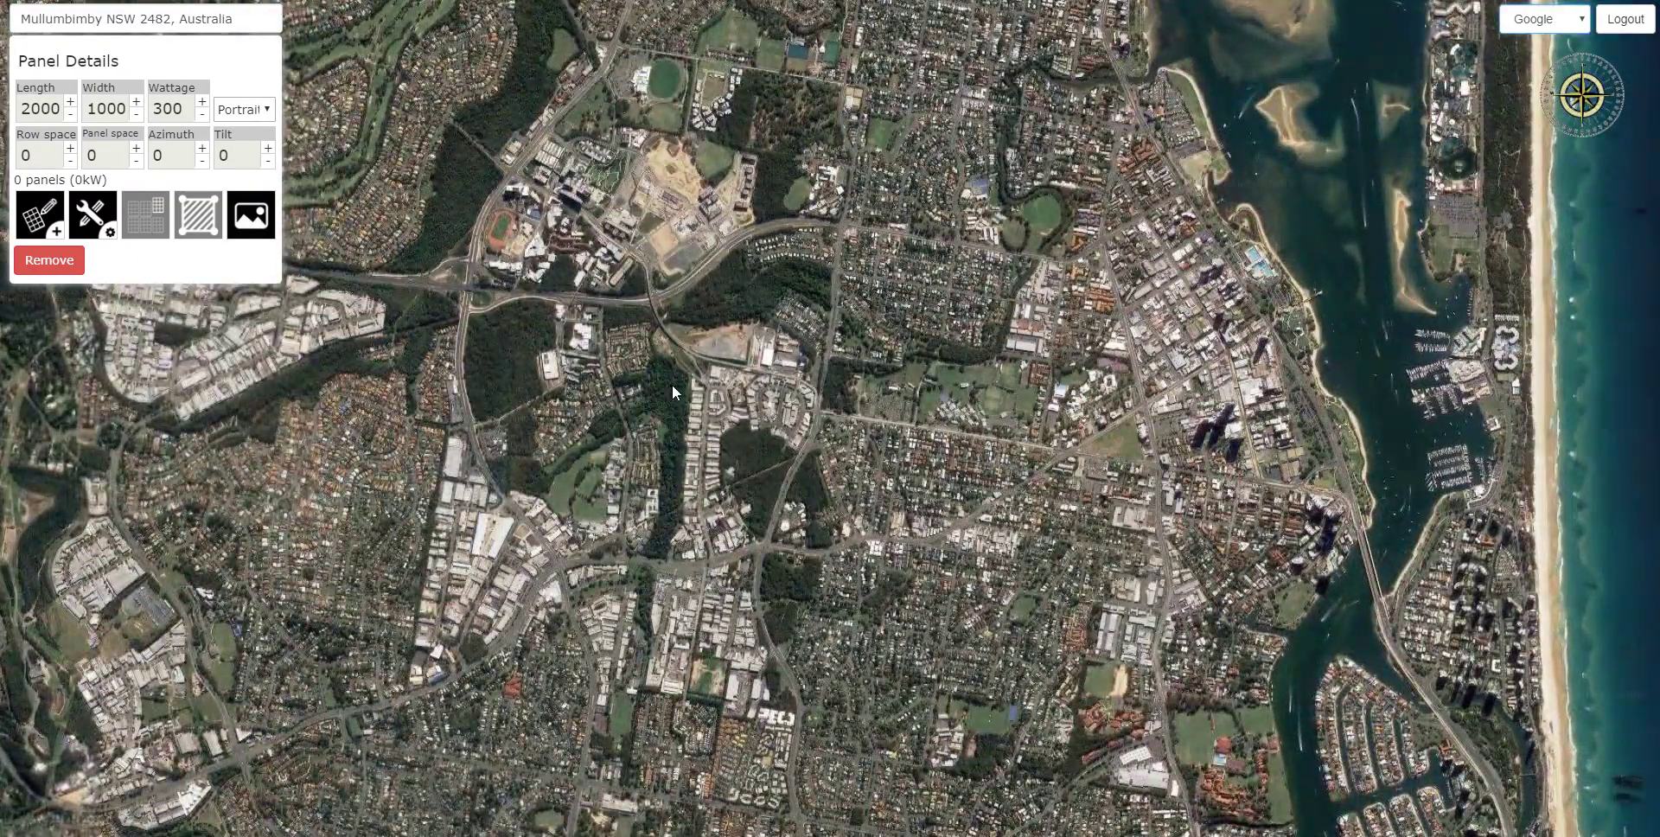
pyautogui.scroll(1, 690, 389)
pyautogui.moveTo(708, 392); pyautogui.dragTo(931, 302)
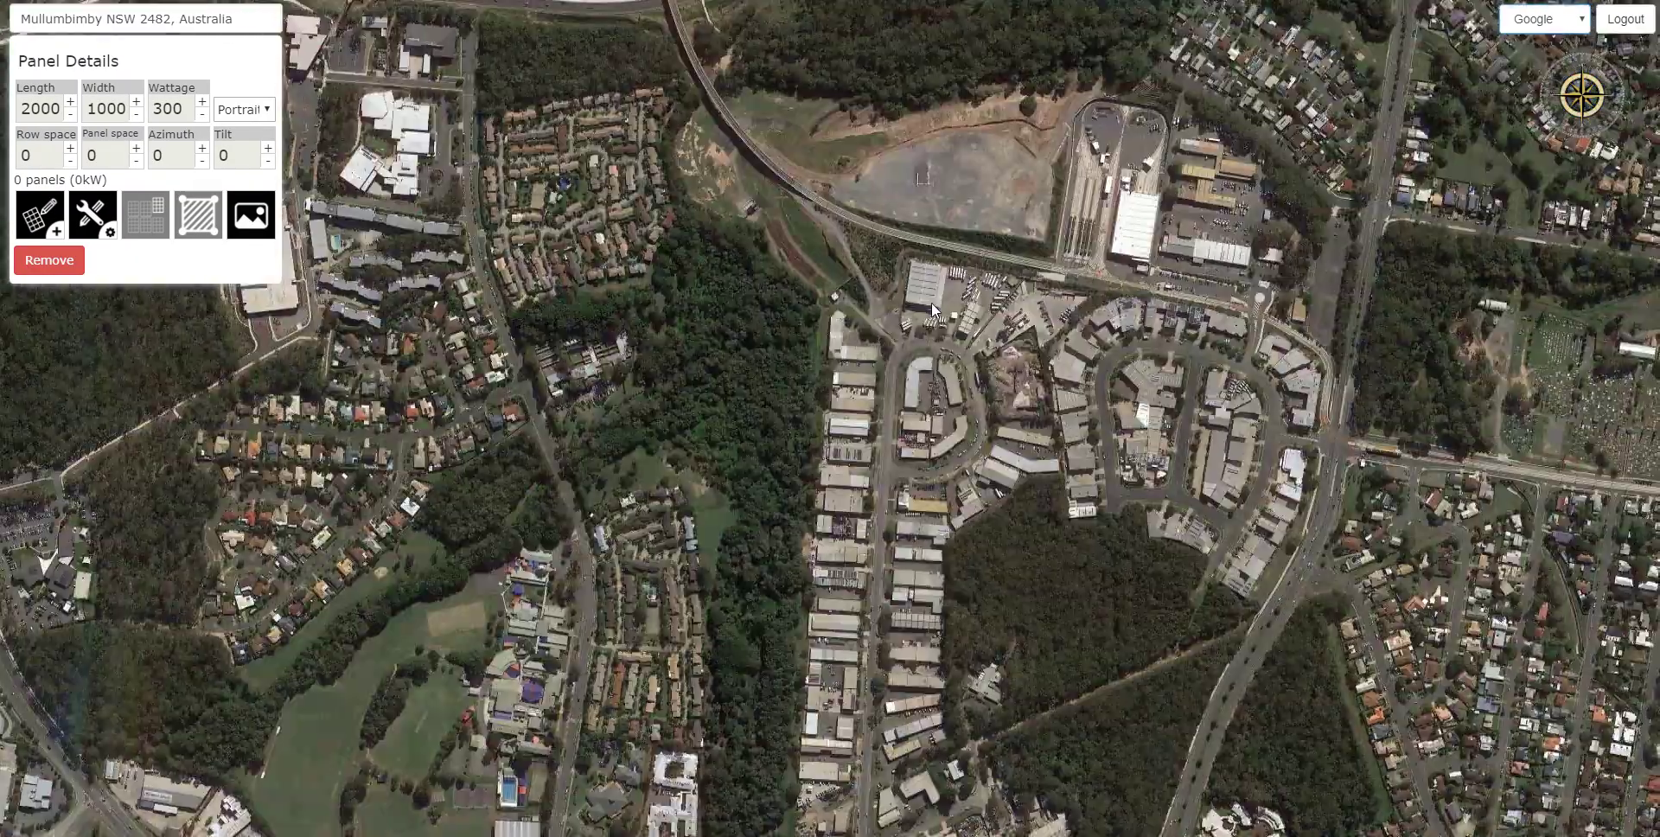
pyautogui.scroll(2, 931, 294)
pyautogui.scroll(2, 931, 273)
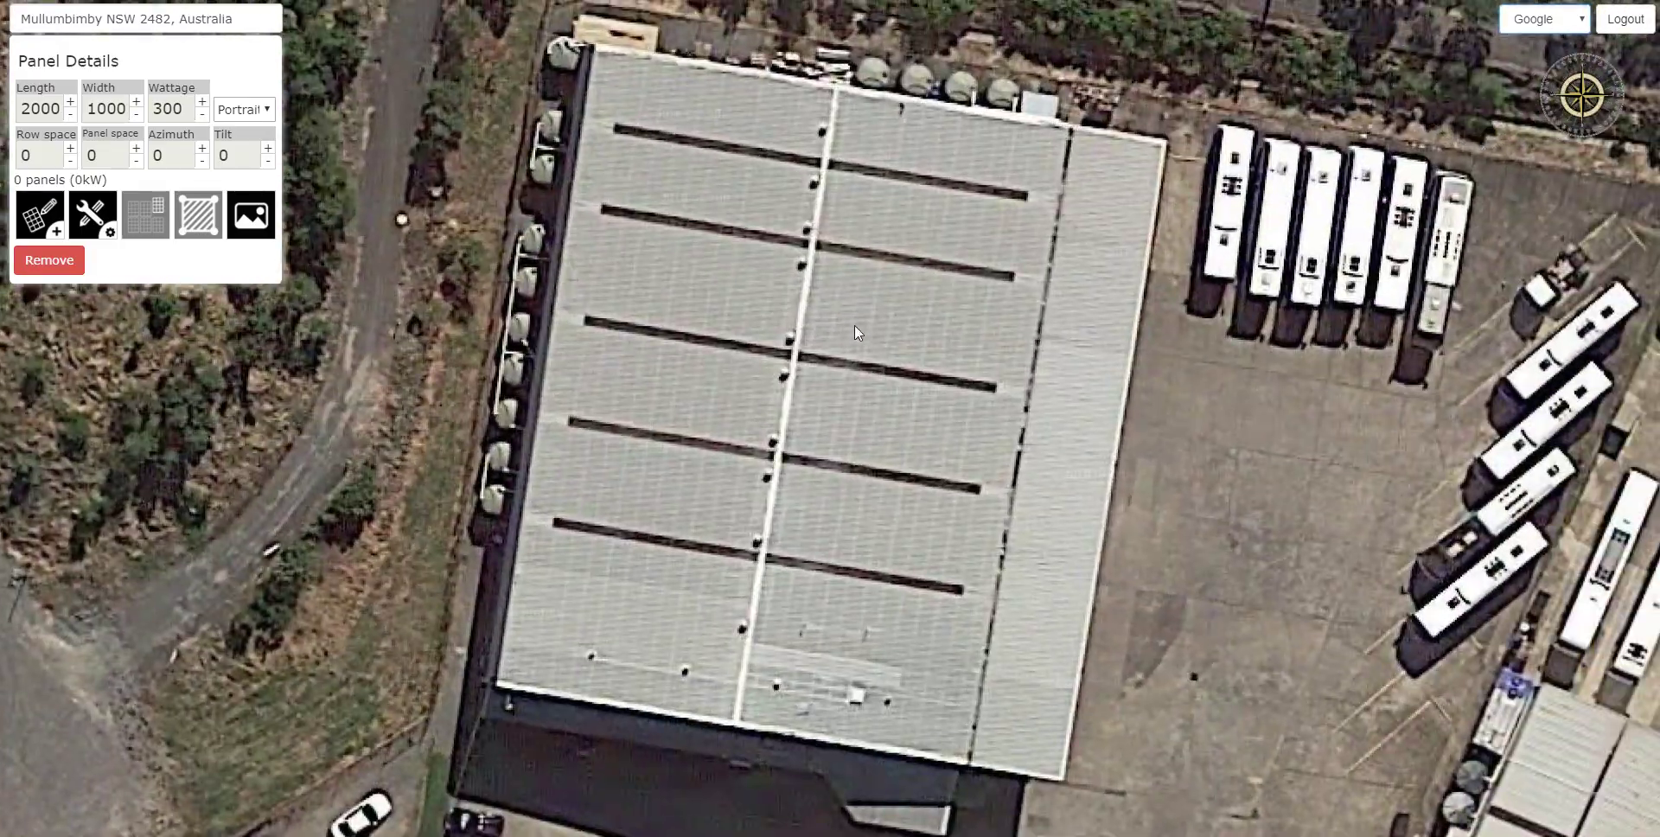
# - Locate the large commercial roof between the row of houses and the big car park, and frame it on the map
pyautogui.scroll(-2, 853, 325)
pyautogui.scroll(-1, 630, 297)
pyautogui.moveTo(780, 393); pyautogui.dragTo(633, 574)
pyautogui.moveTo(685, 507); pyautogui.dragTo(737, 308)
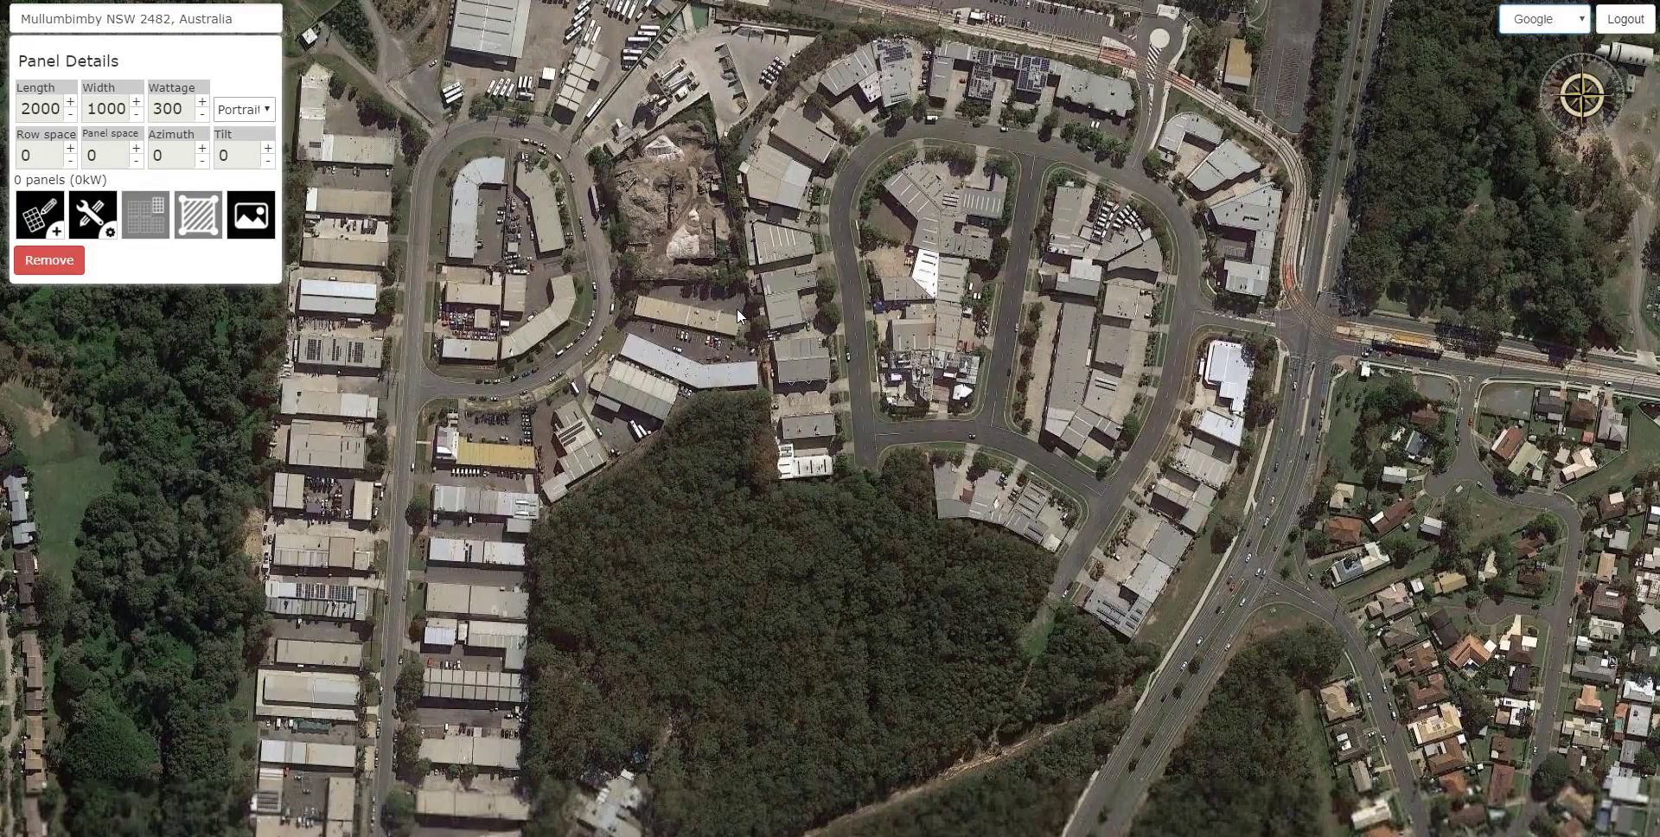
pyautogui.moveTo(852, 367); pyautogui.dragTo(751, 149)
pyautogui.scroll(-2, 734, 191)
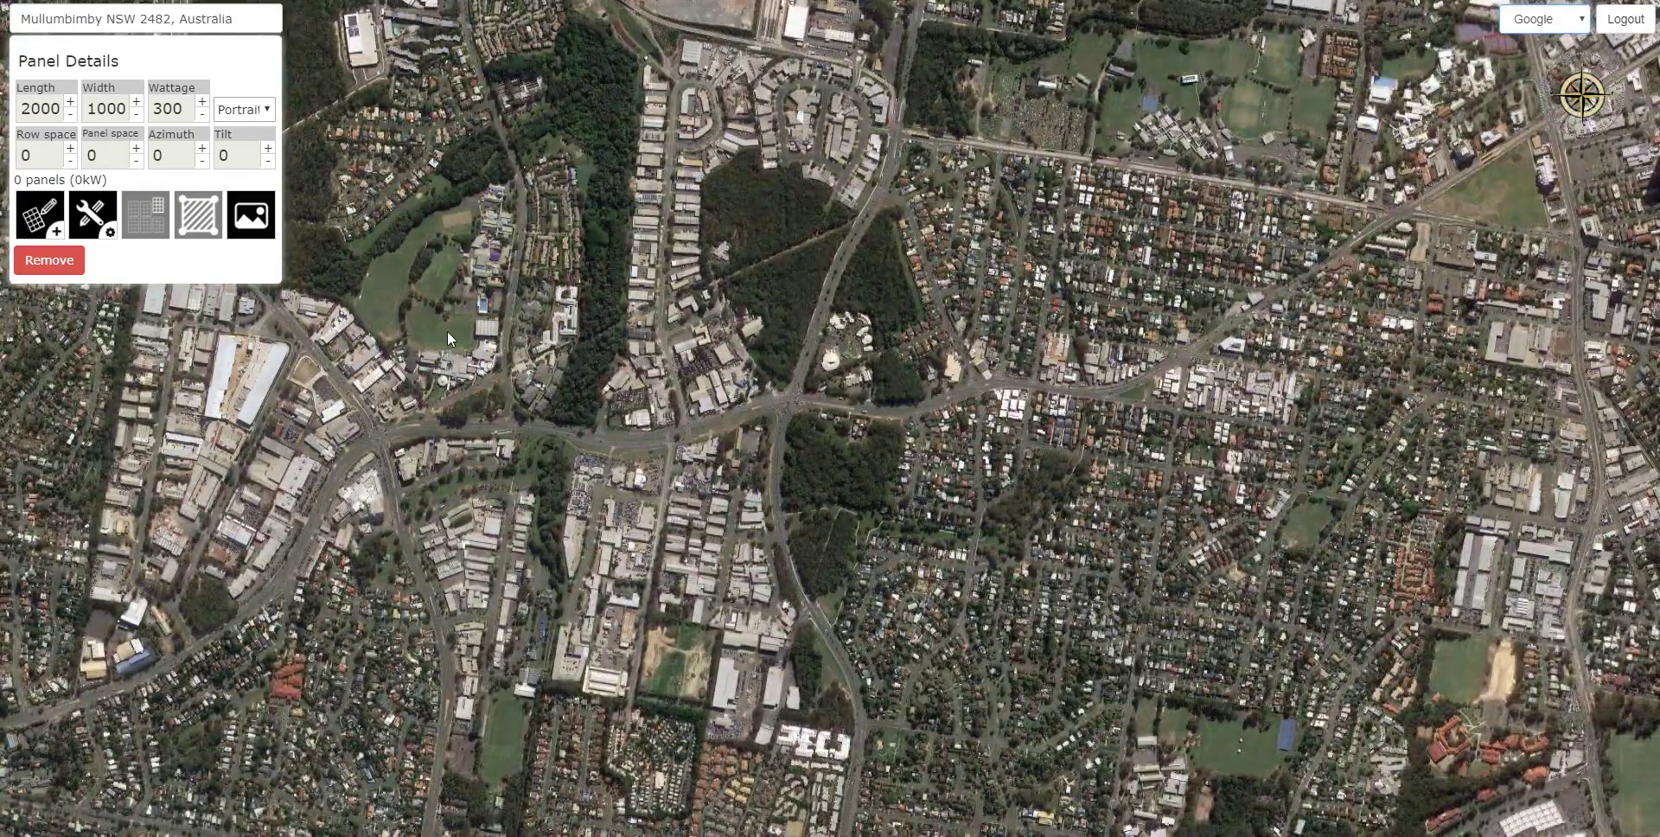
pyautogui.scroll(4, 615, 304)
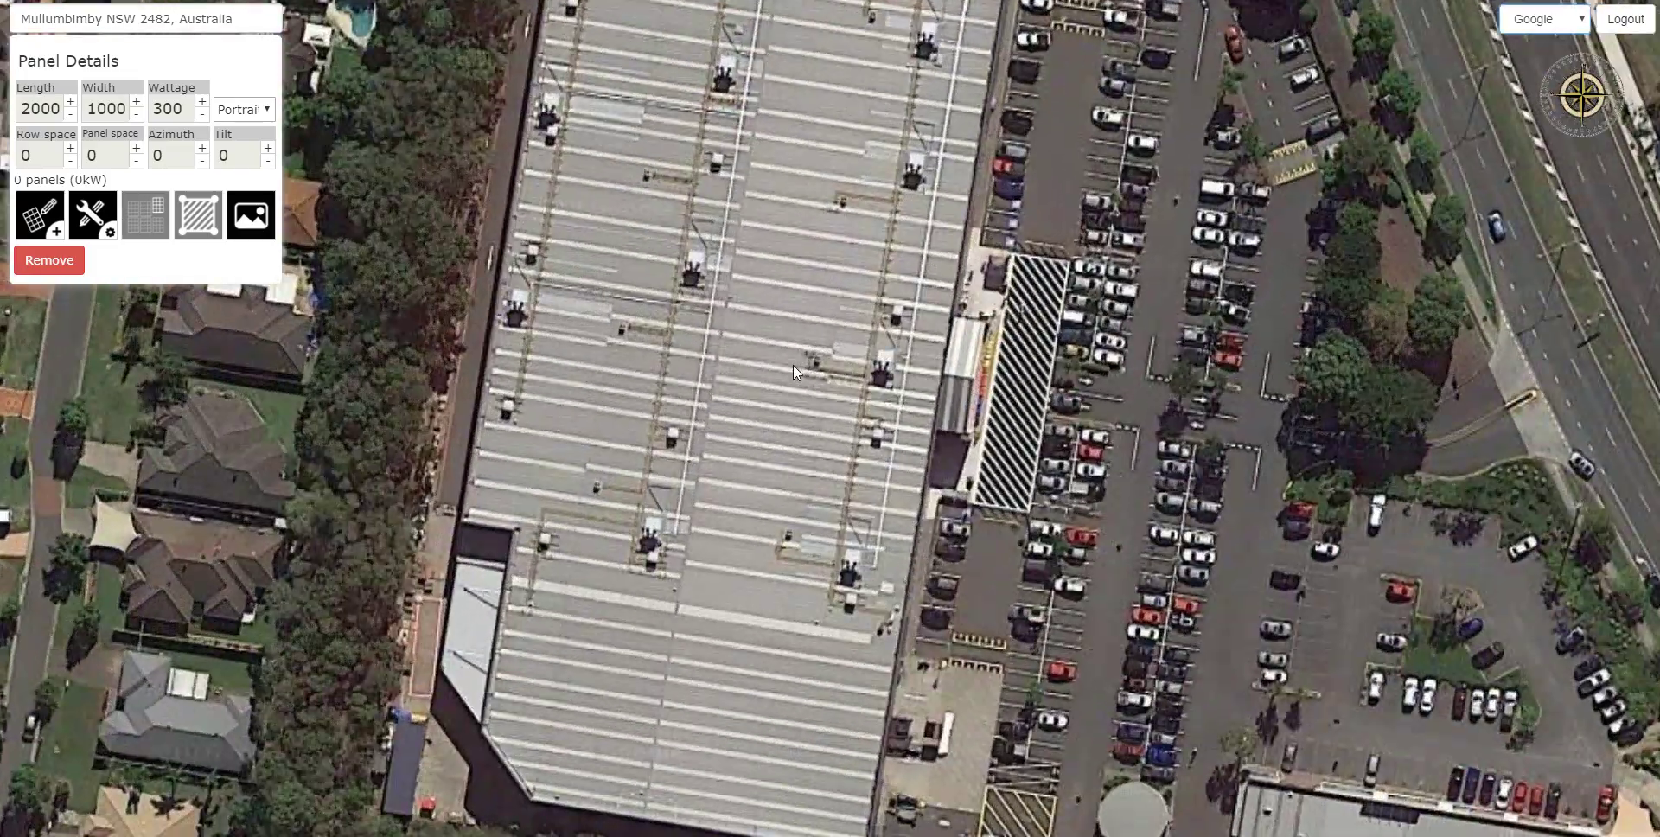
pyautogui.moveTo(793, 365); pyautogui.dragTo(913, 386)
pyautogui.scroll(-1, 913, 385)
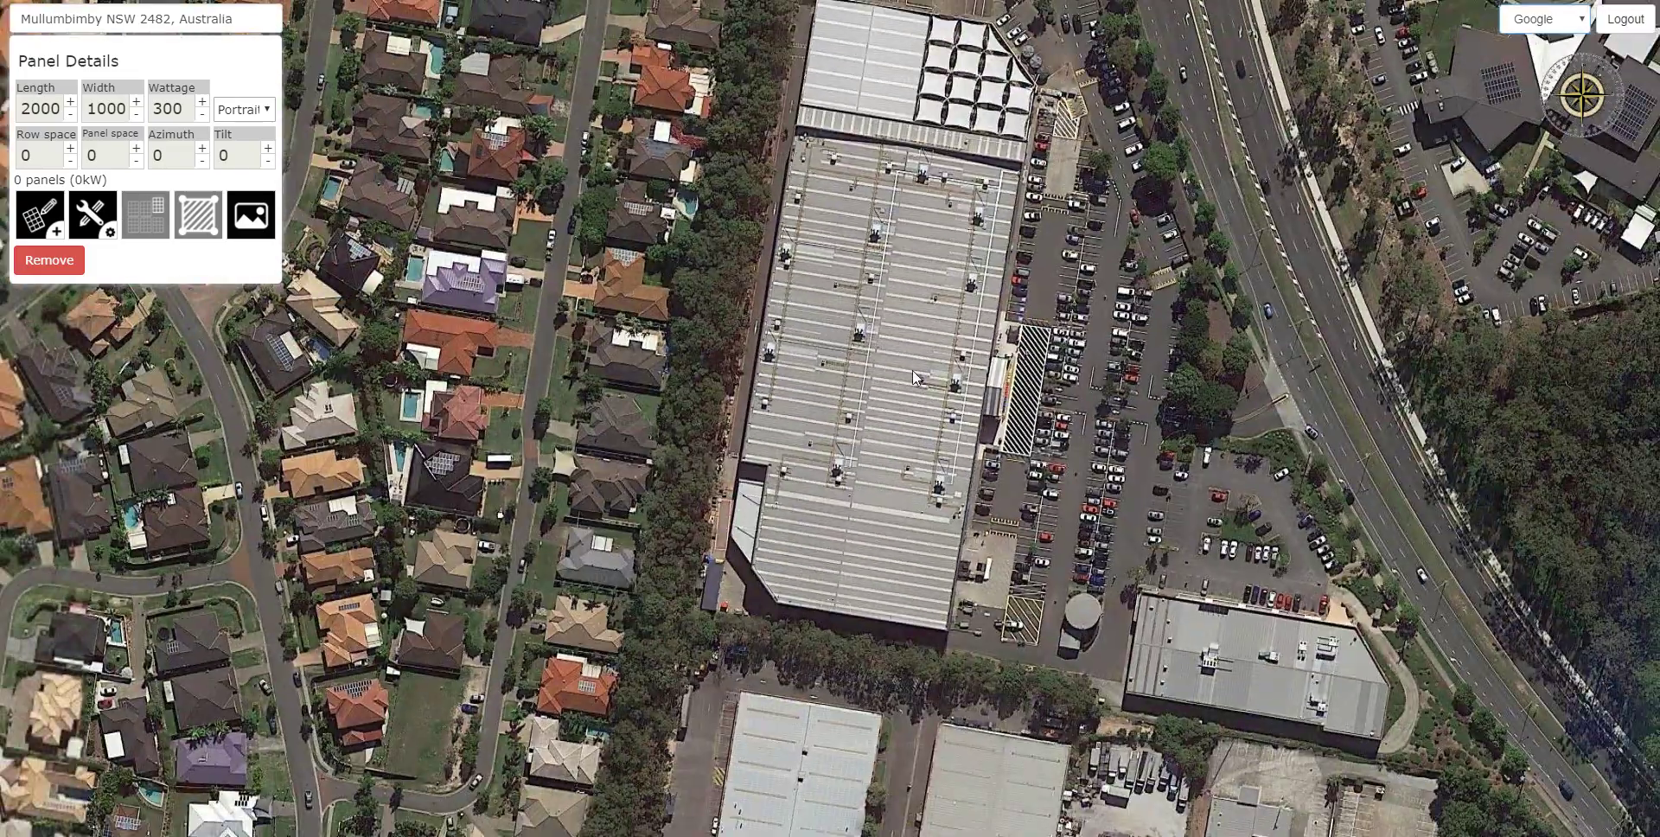
pyautogui.scroll(1, 896, 361)
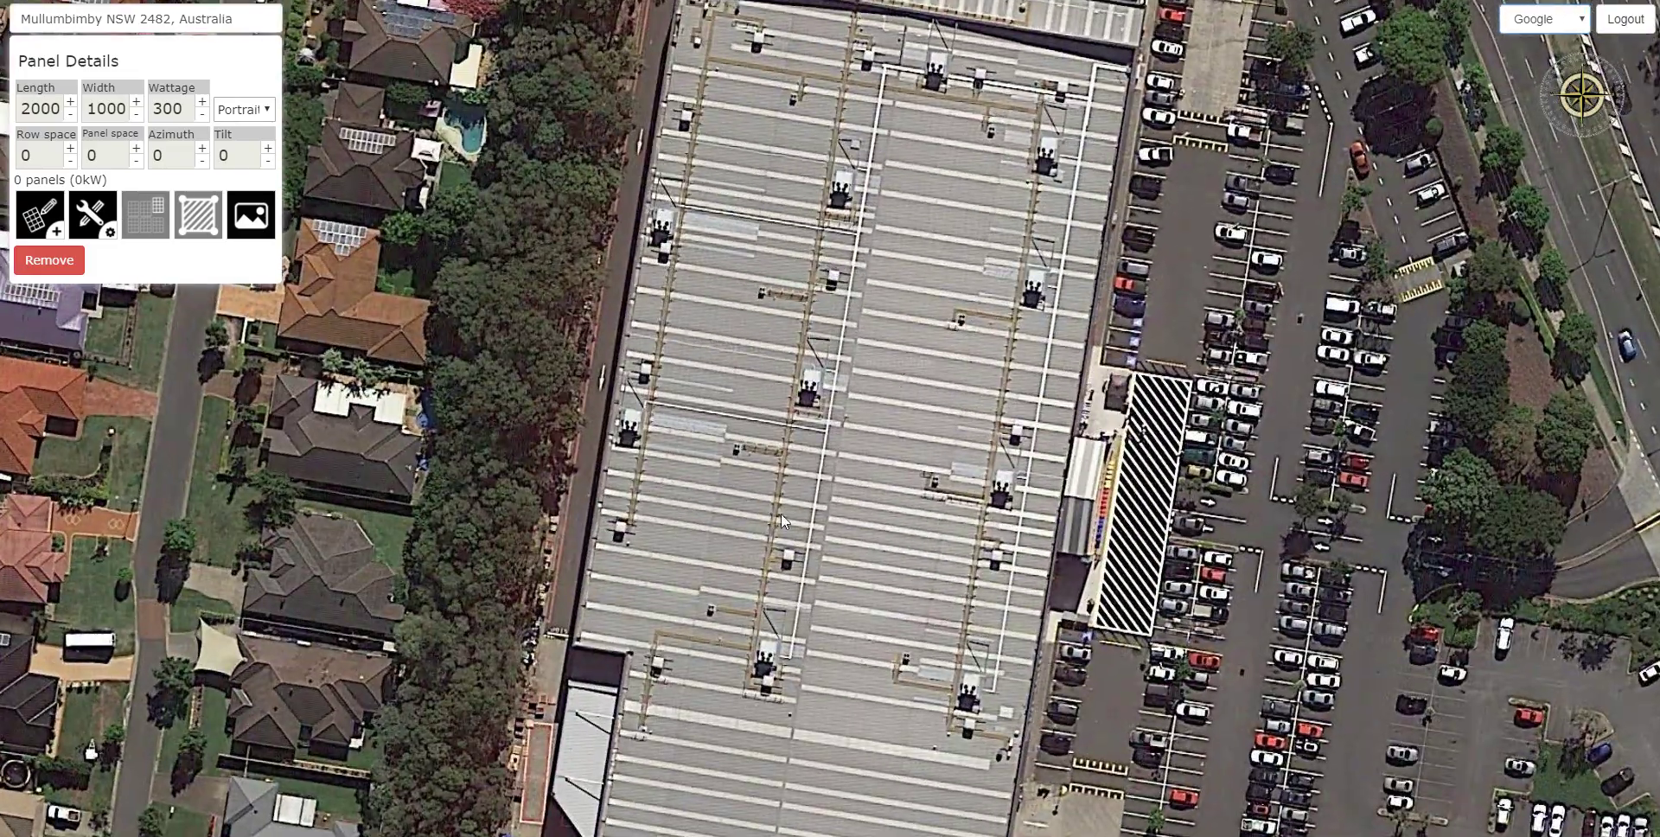
pyautogui.moveTo(785, 507); pyautogui.dragTo(801, 559)
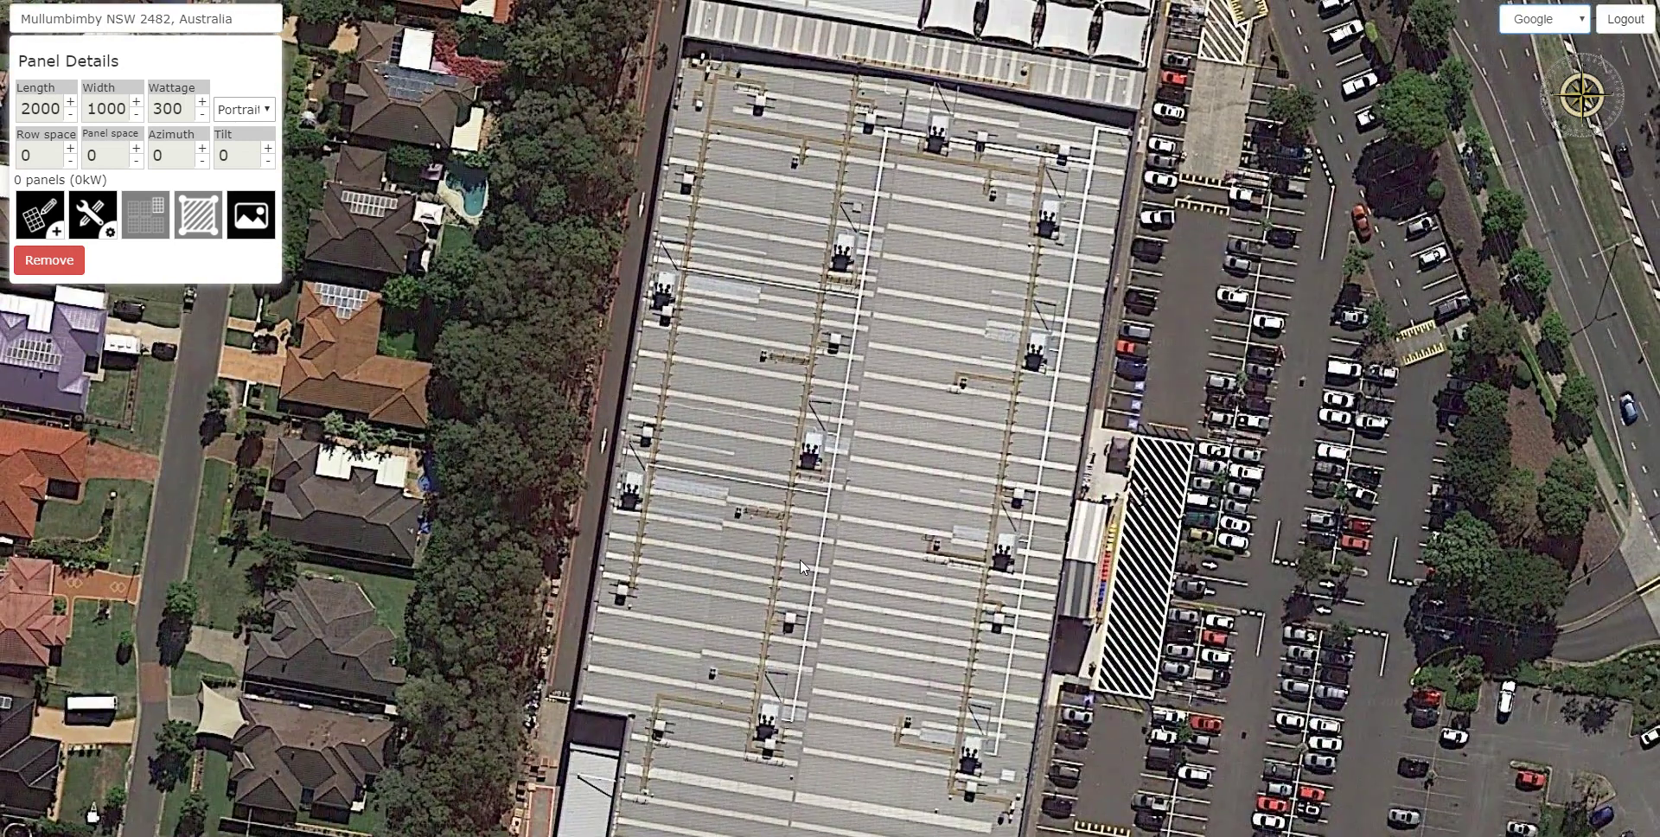
# - Outline a new panel area from the large roof's northwest corner down the west edge, around the notch and angled corner, to the southeast corner
pyautogui.click(47, 221)
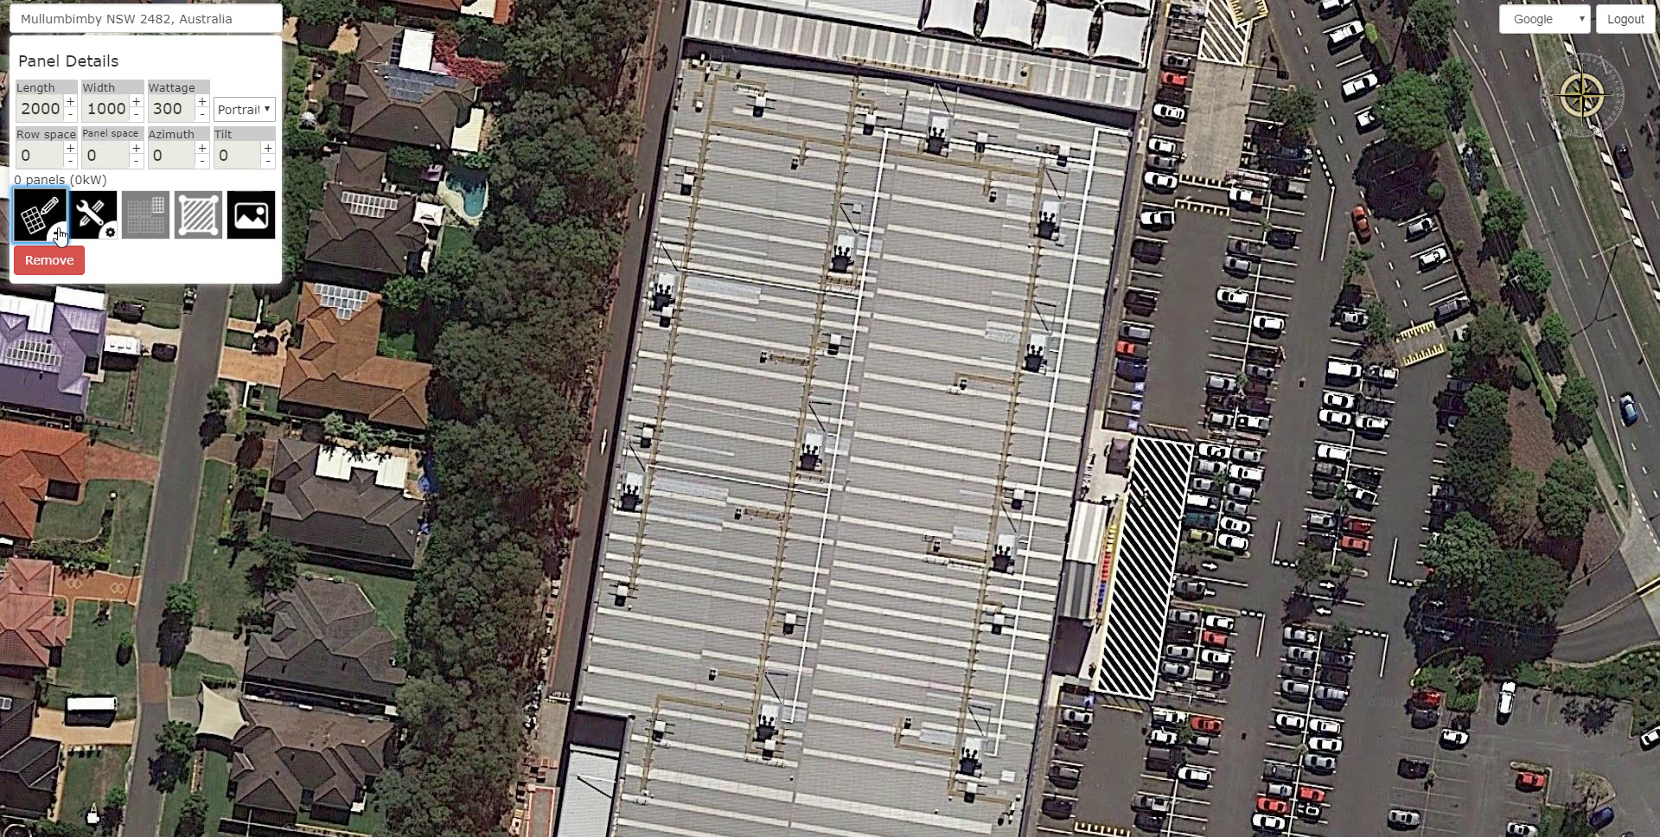
pyautogui.click(714, 134)
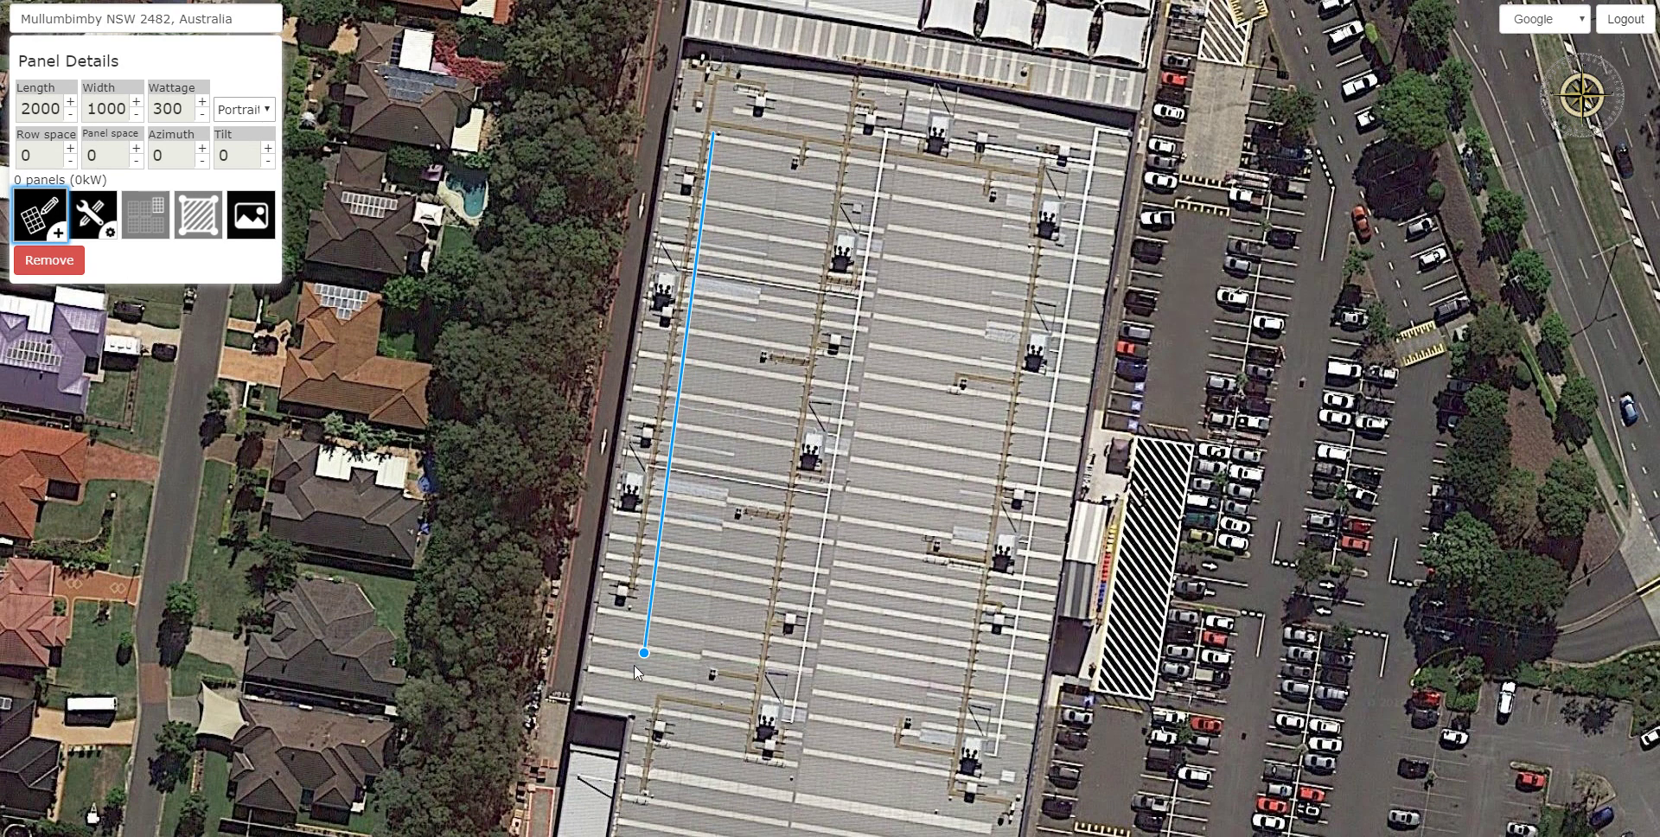
pyautogui.click(614, 712)
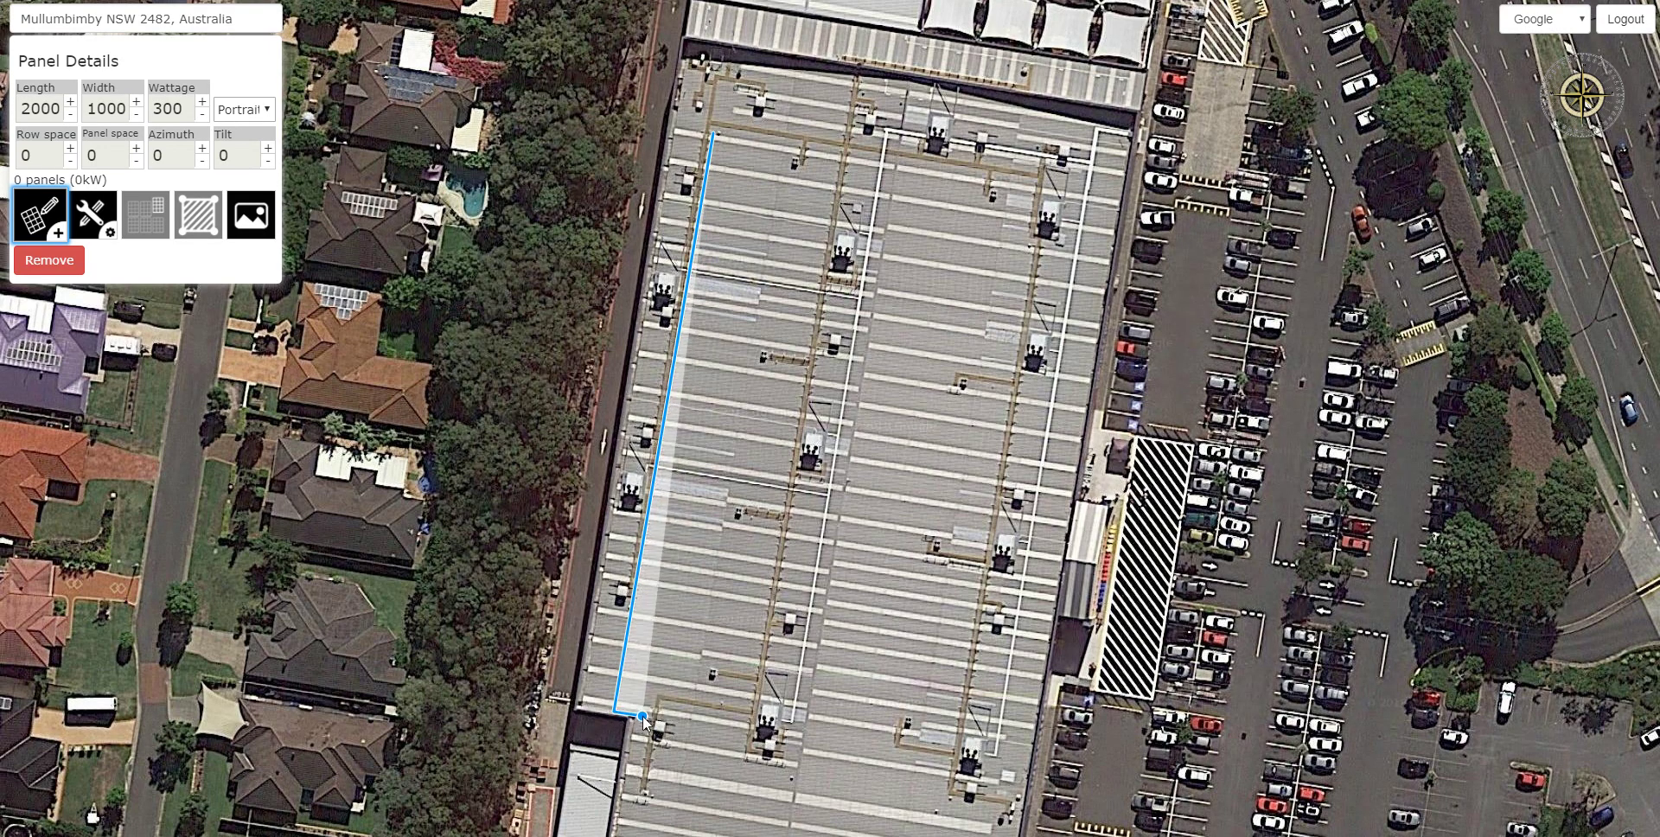
pyautogui.scroll(-1, 646, 717)
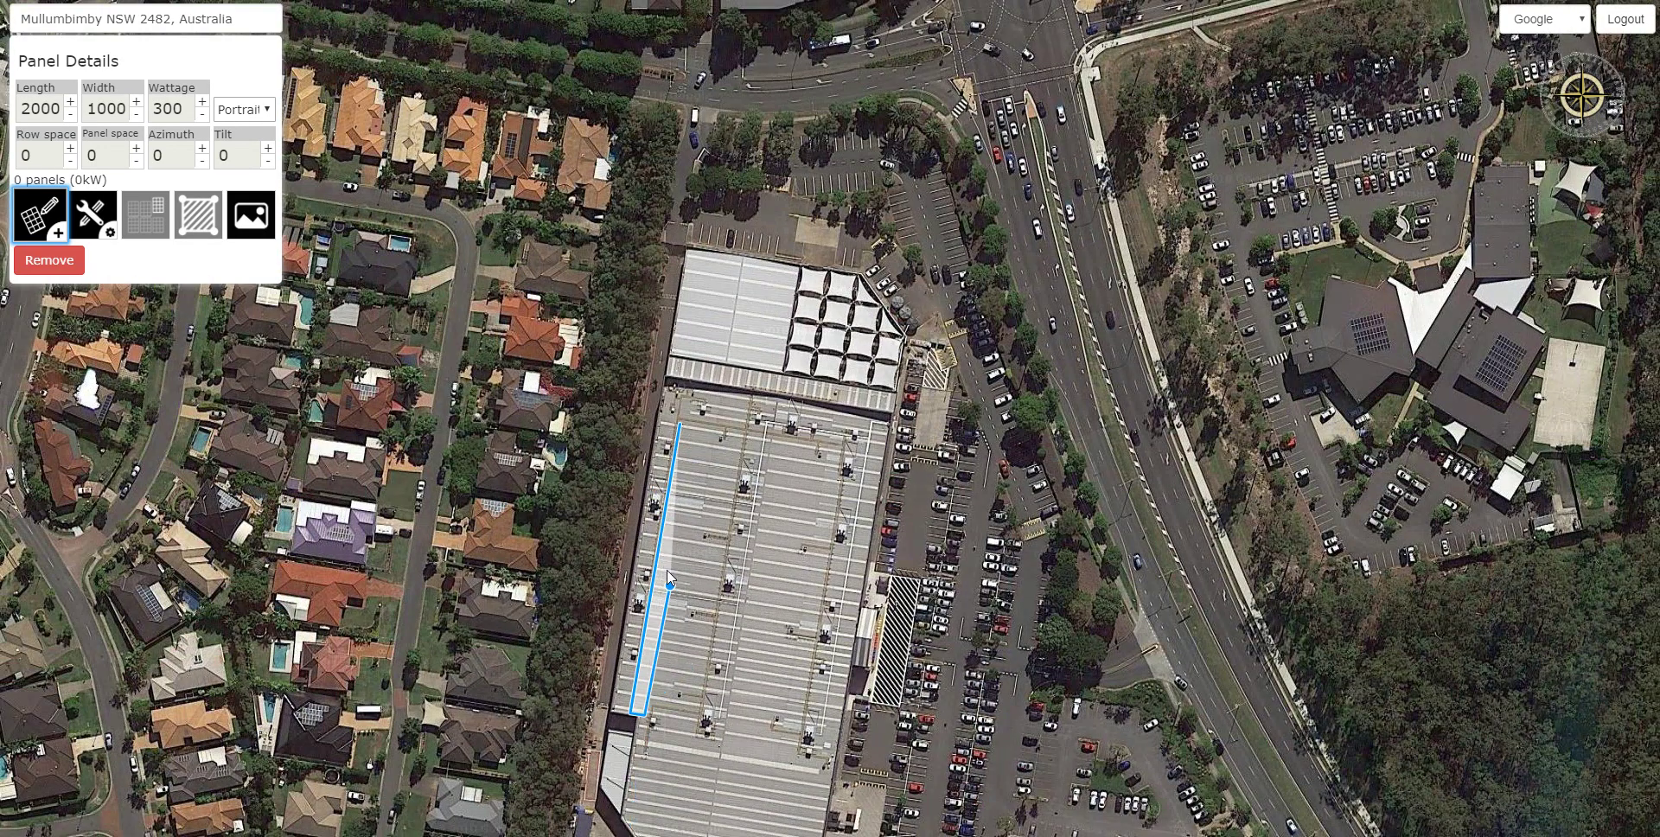
pyautogui.scroll(-1, 666, 569)
pyautogui.scroll(-1, 662, 588)
pyautogui.scroll(3, 662, 597)
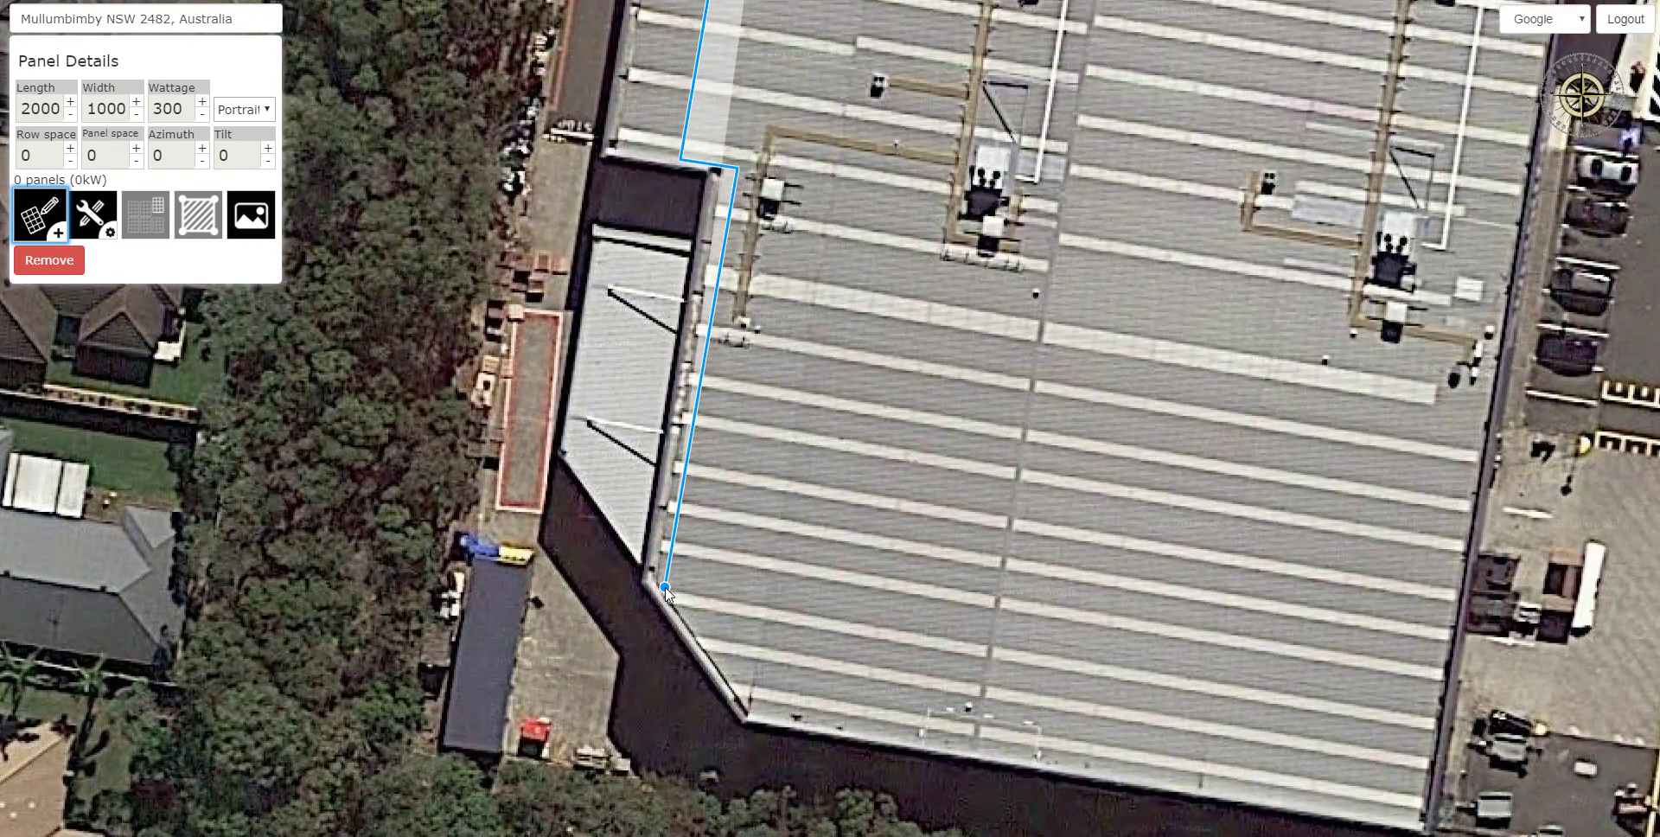
pyautogui.click(666, 587)
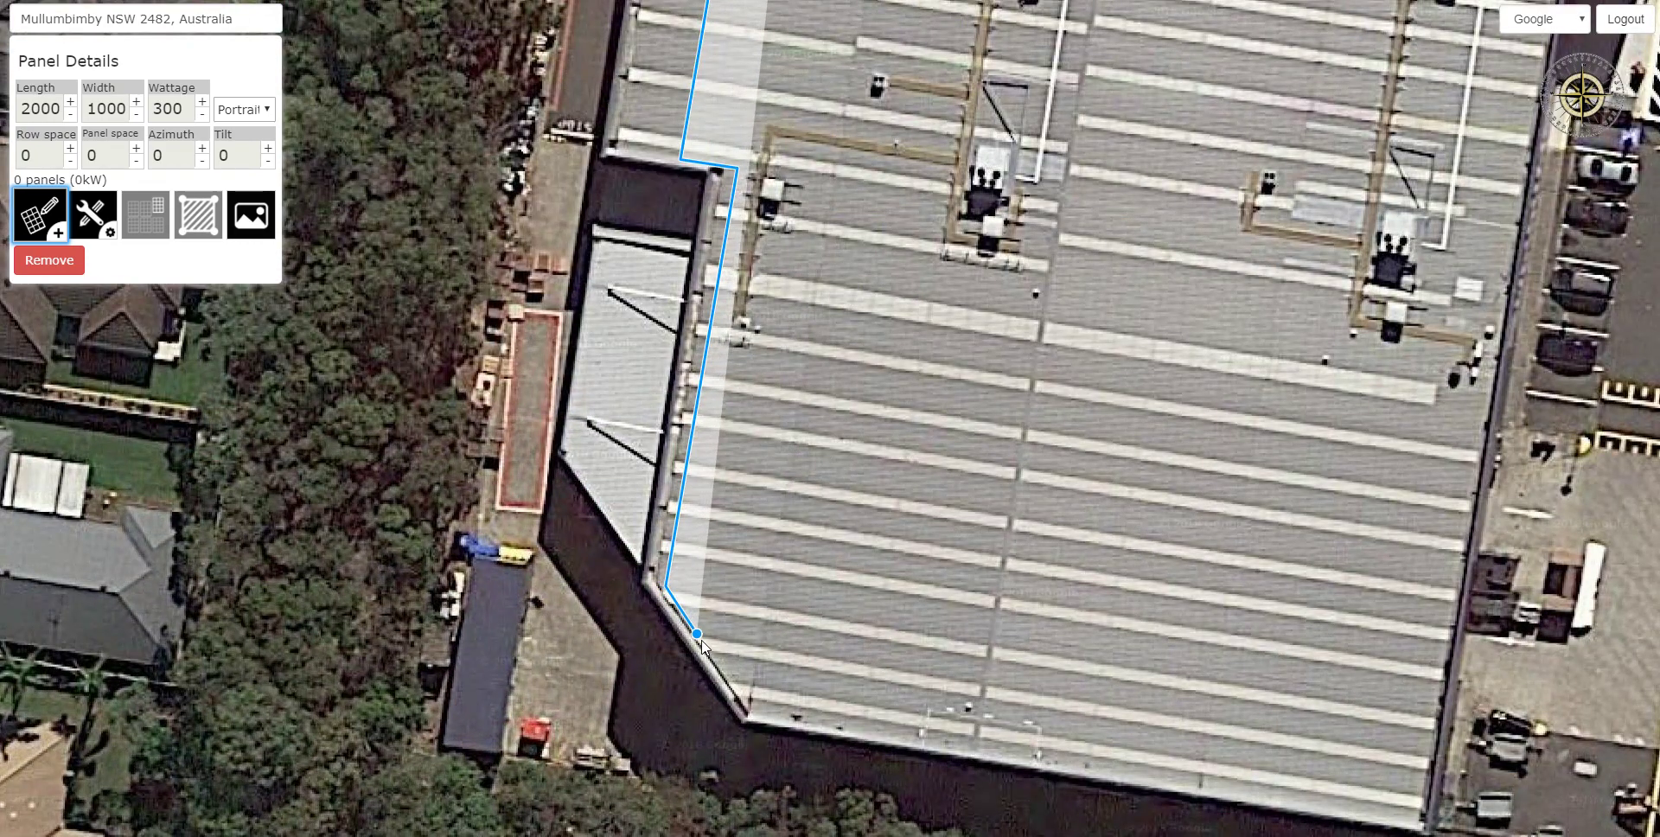
pyautogui.click(744, 702)
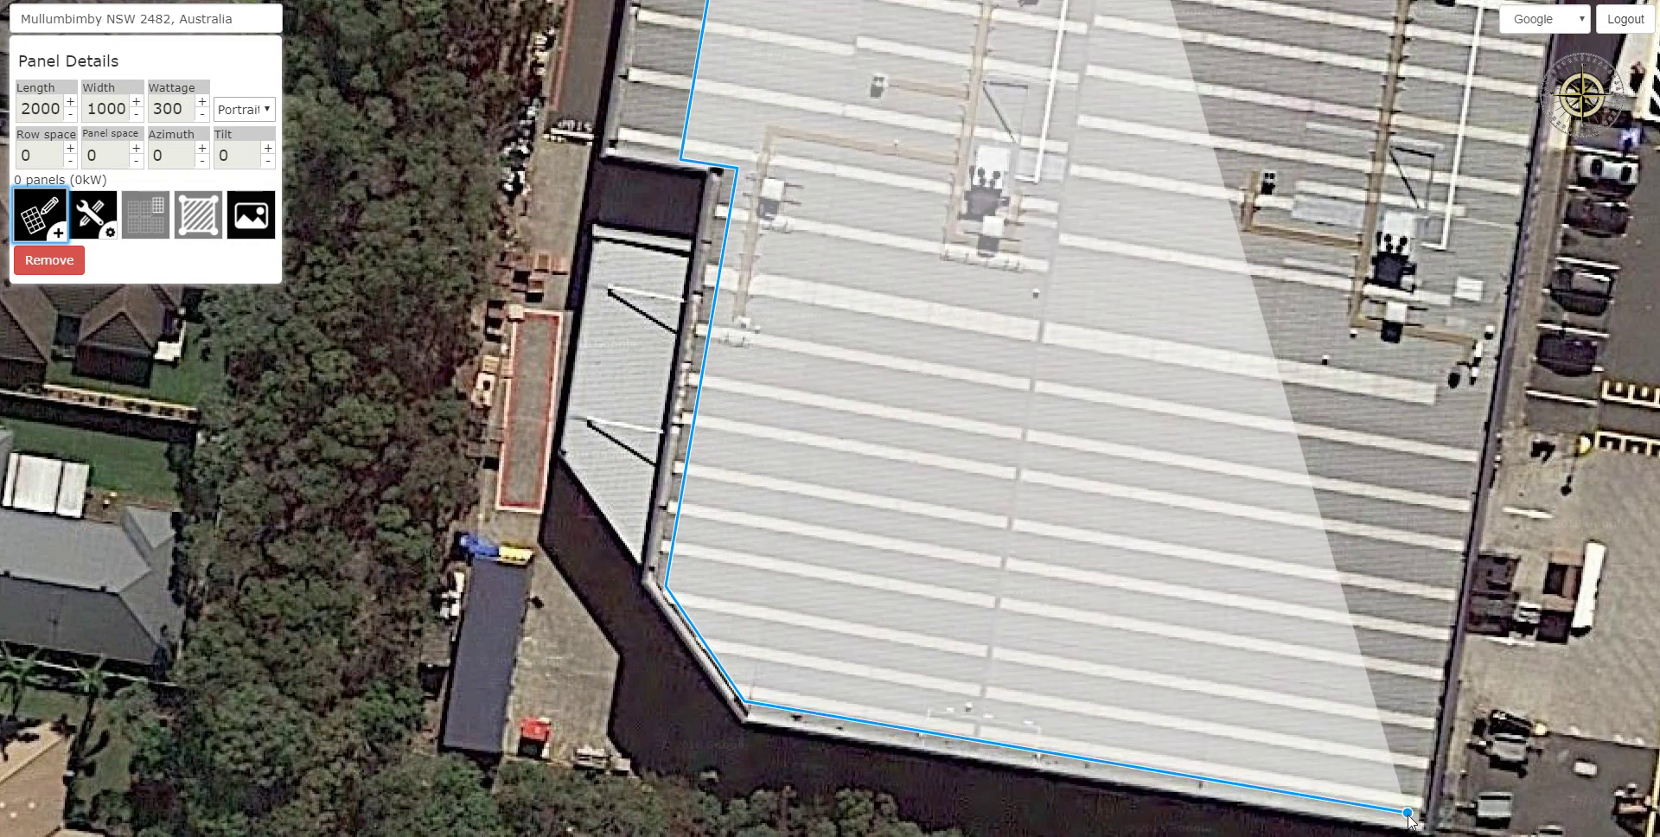
pyautogui.click(1413, 818)
# - Close the panel area outline at the roof's northeast corner and fill the outlined roof with panels
pyautogui.scroll(-1, 1026, 704)
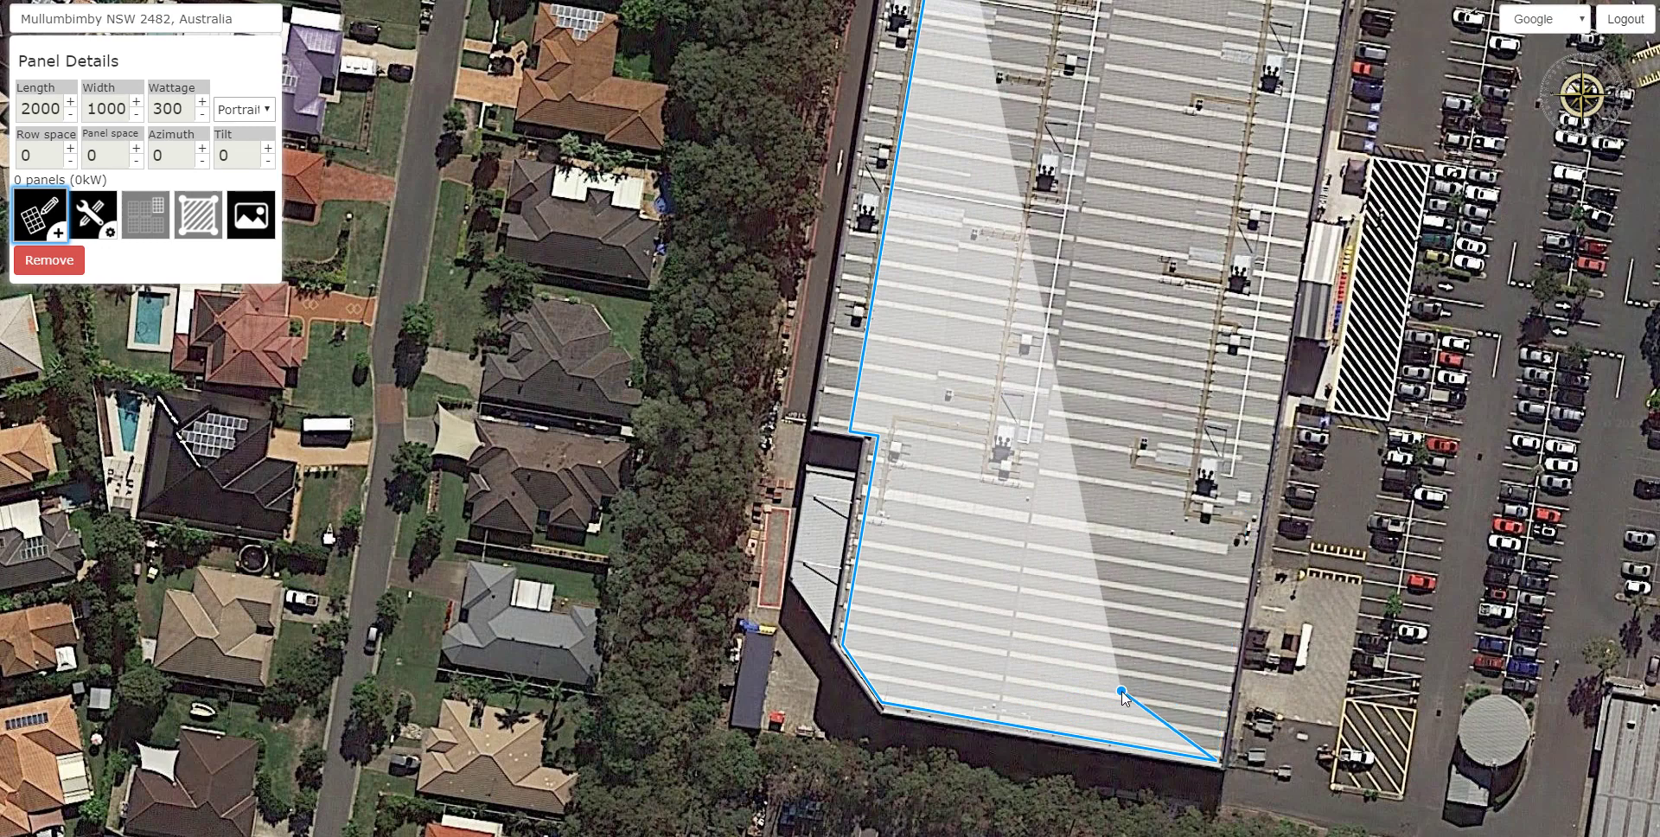
pyautogui.scroll(-1, 1247, 516)
pyautogui.scroll(1, 1232, 304)
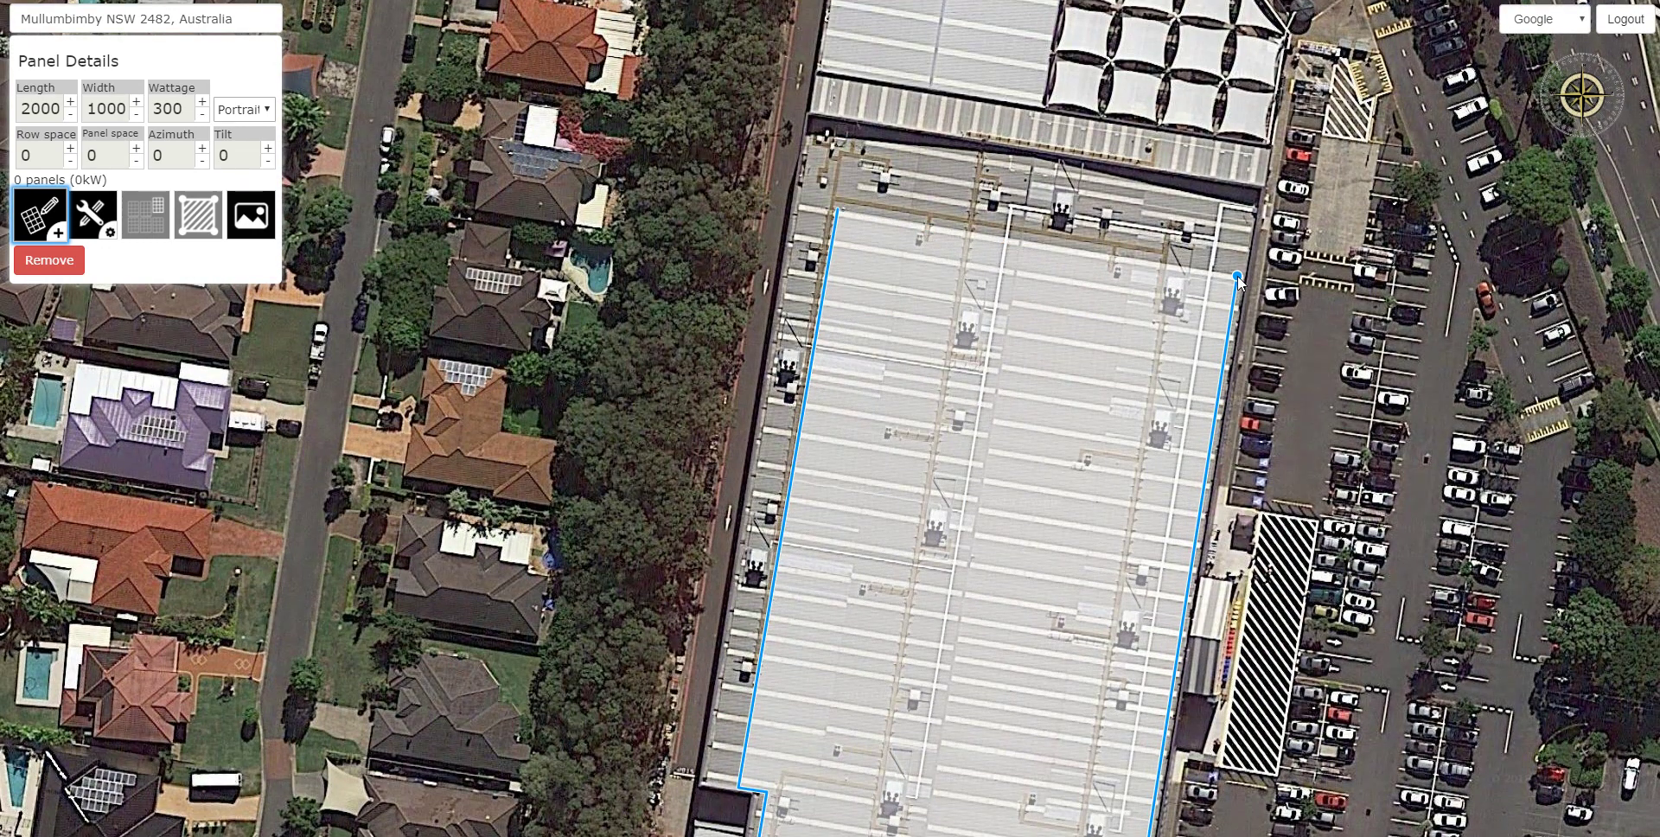
pyautogui.doubleClick(1238, 277)
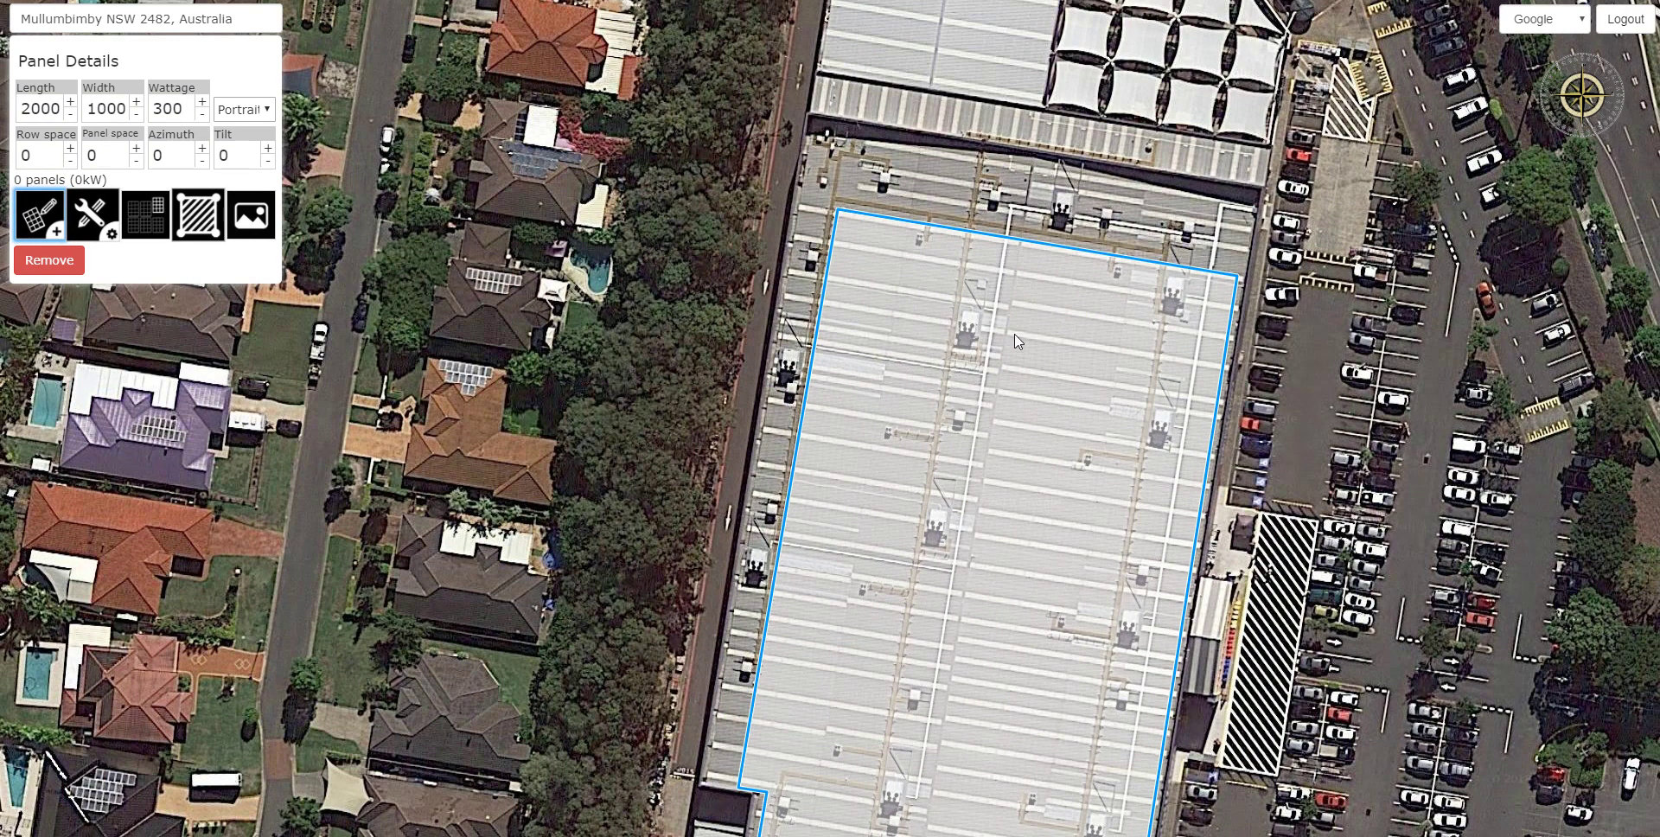
pyautogui.scroll(1, 1238, 277)
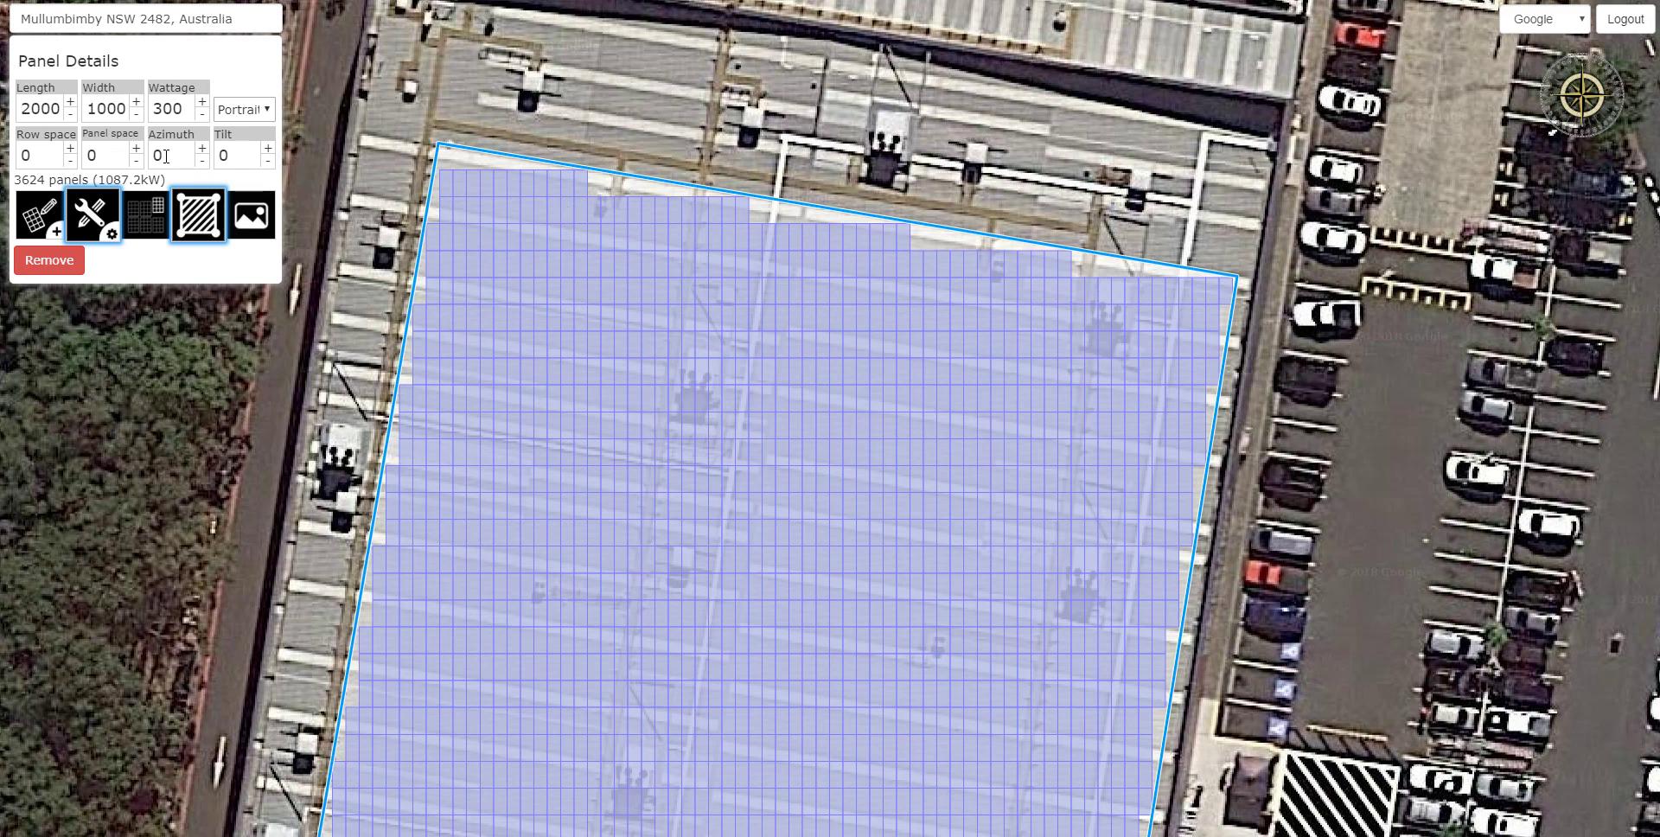
# - Rotate the map until the roof's long edges run vertically to check its alignment, and reset the view to north
pyautogui.moveTo(1335, 199); pyautogui.dragTo(1234, 223)
pyautogui.scroll(-2, 1234, 223)
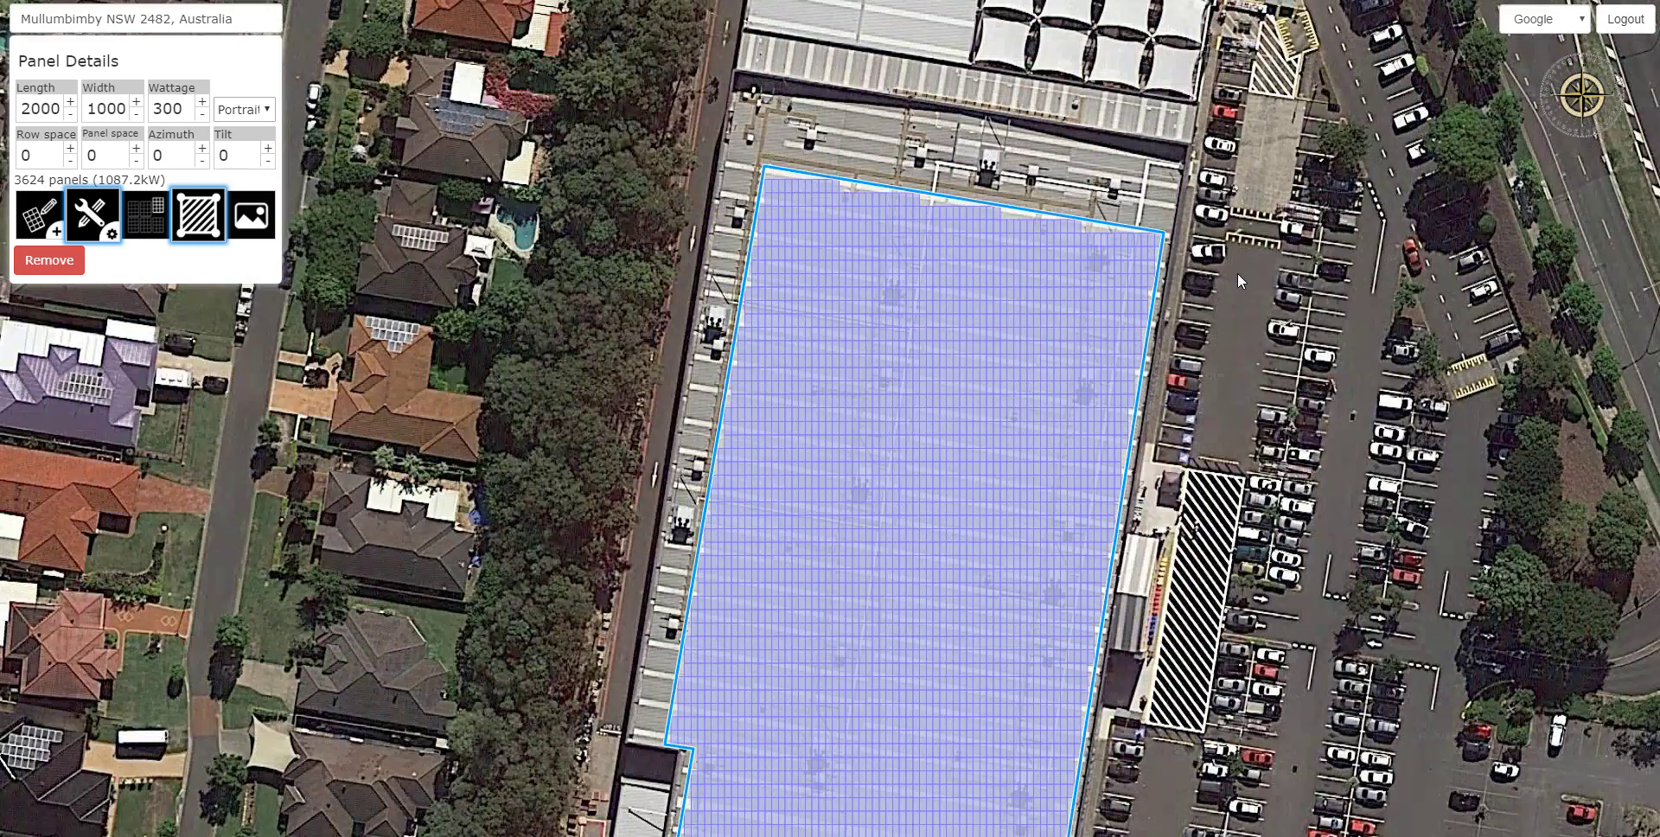
pyautogui.moveTo(1321, 254); pyautogui.dragTo(1295, 216)
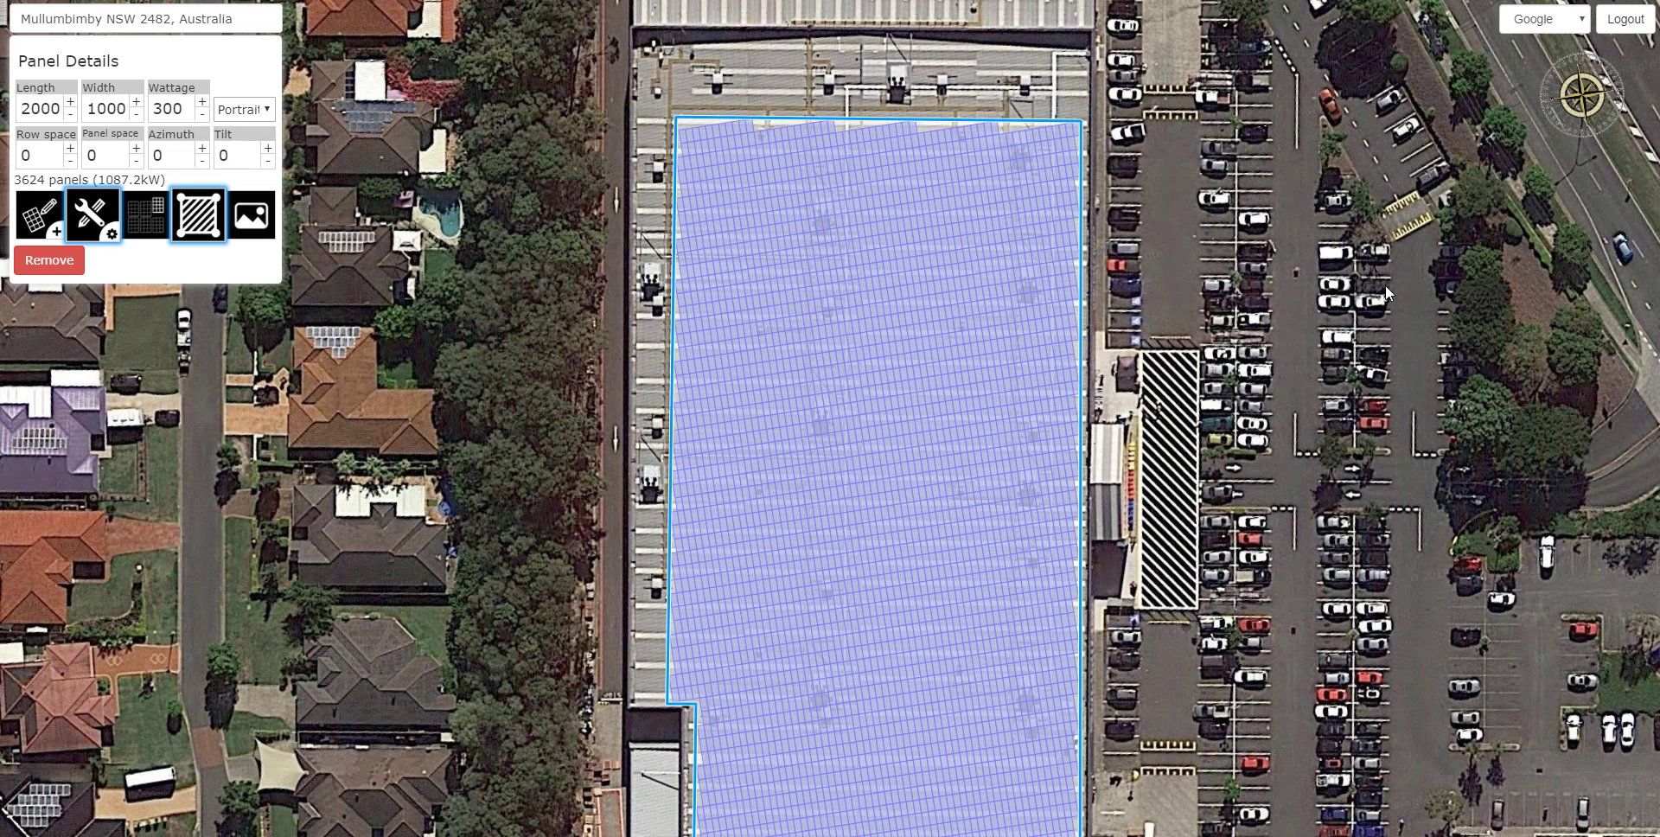
pyautogui.click(1585, 101)
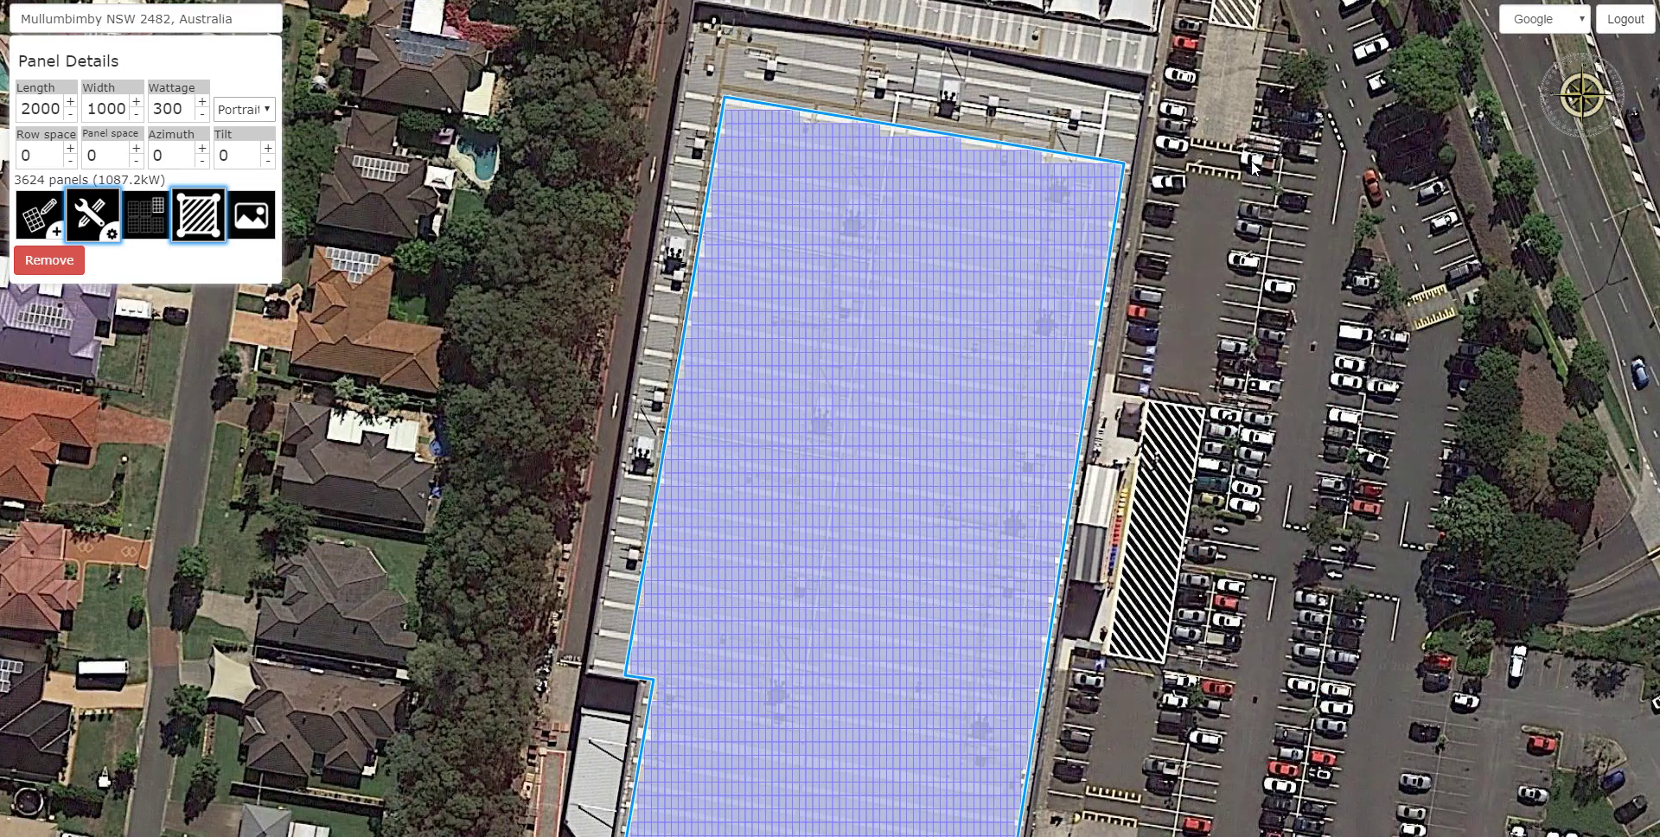
# - Set the panel azimuth to 8 and fine-tune it to 8.5 so the panel rows follow the roof edges
pyautogui.scroll(1, 860, 128)
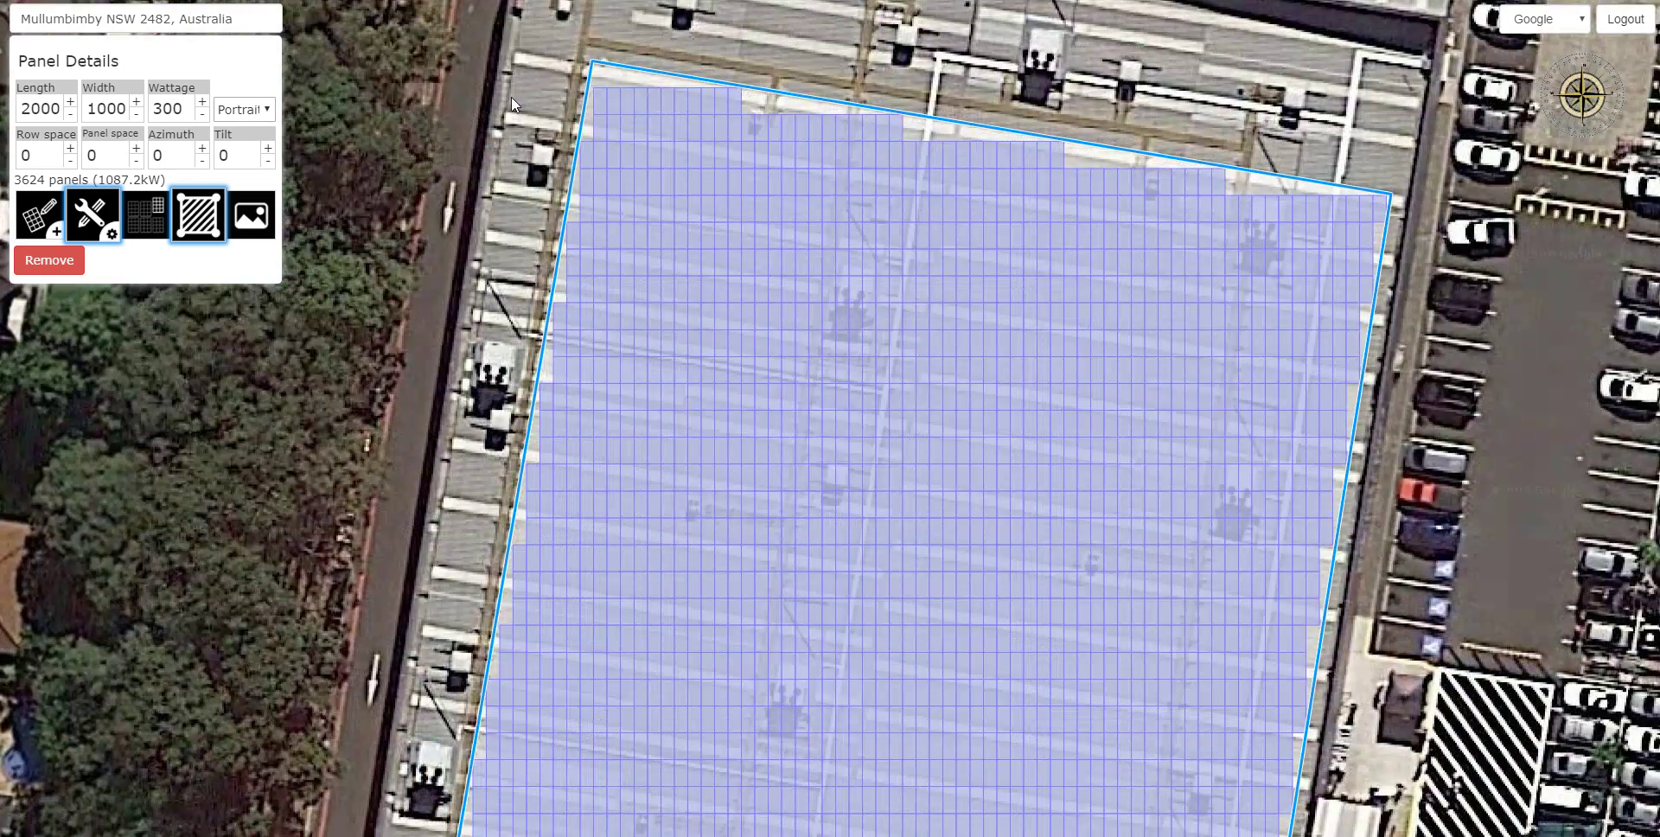
pyautogui.doubleClick(173, 156)
pyautogui.write('8')
pyautogui.press('Return')
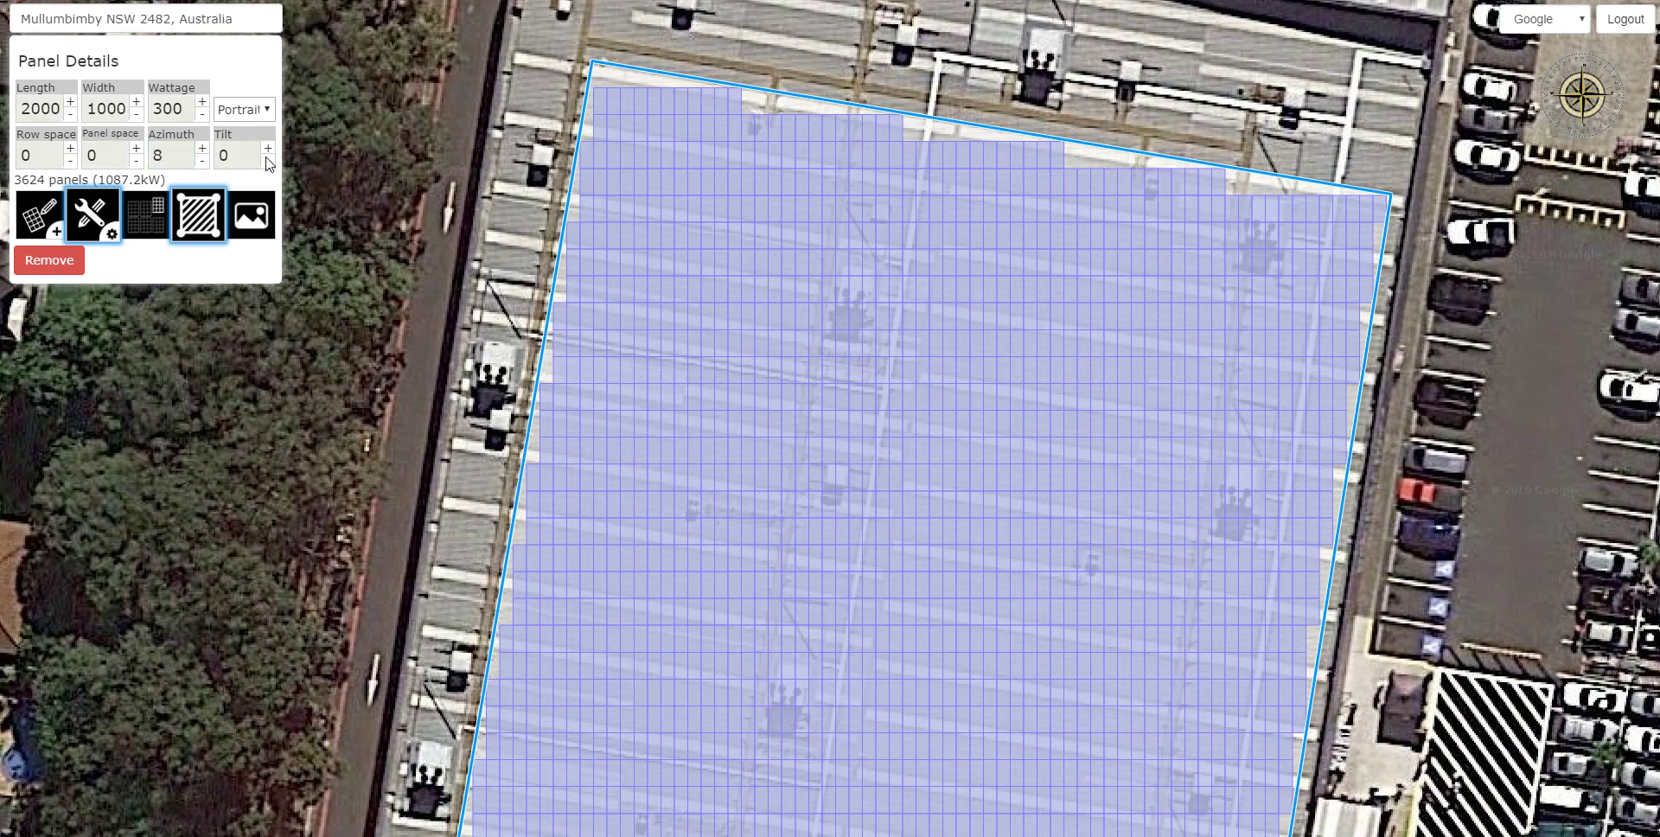
pyautogui.click(203, 150)
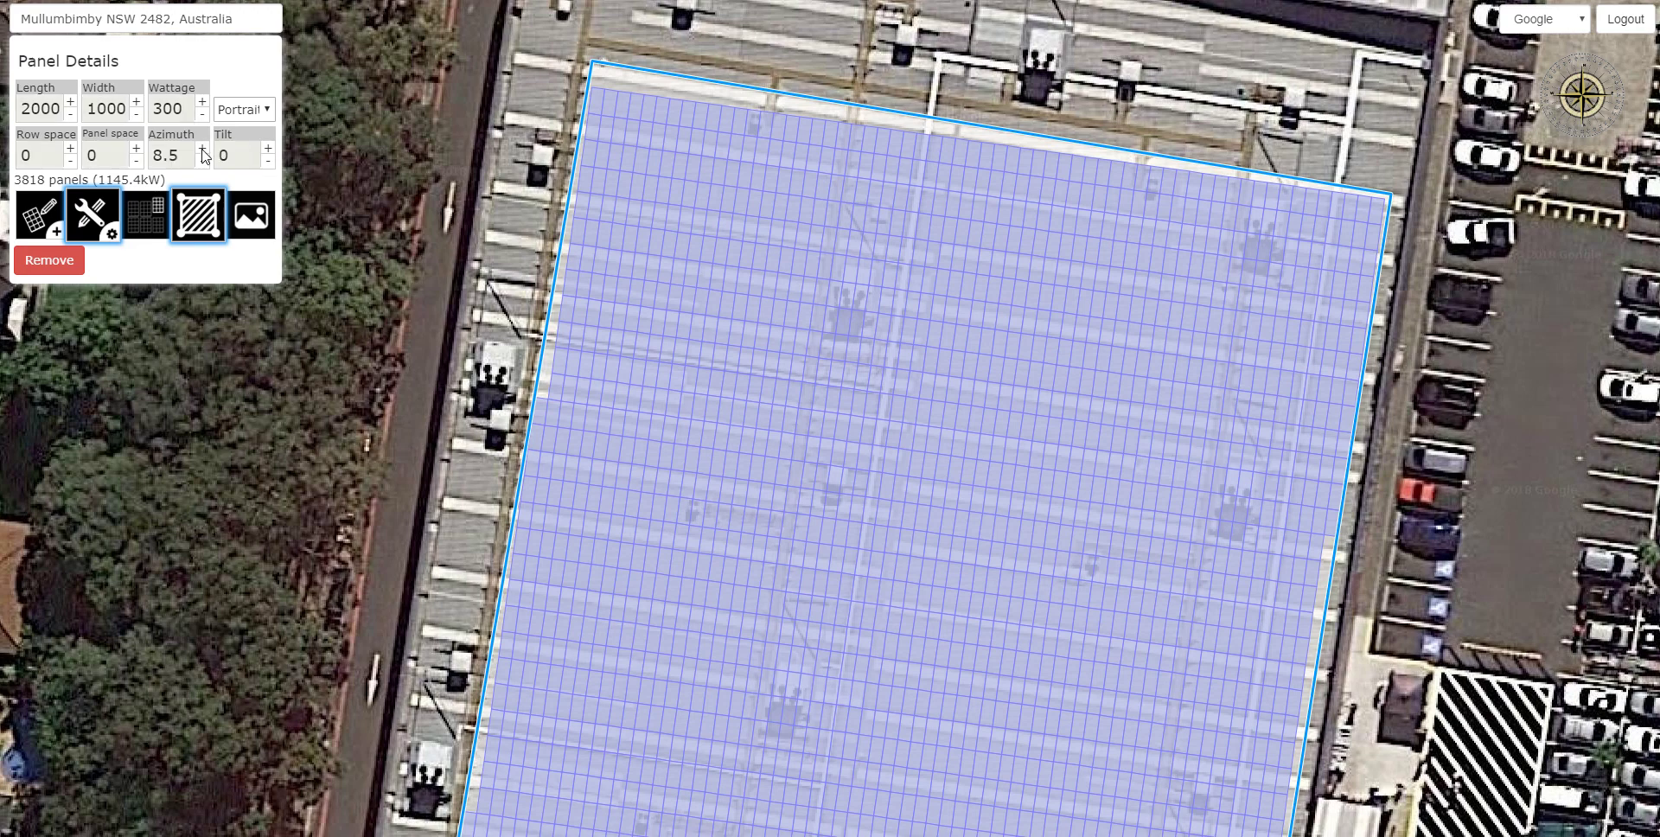
# - Set the panel azimuth to 9 and nudge the panel area's northwest corner slightly outward
pyautogui.click(202, 150)
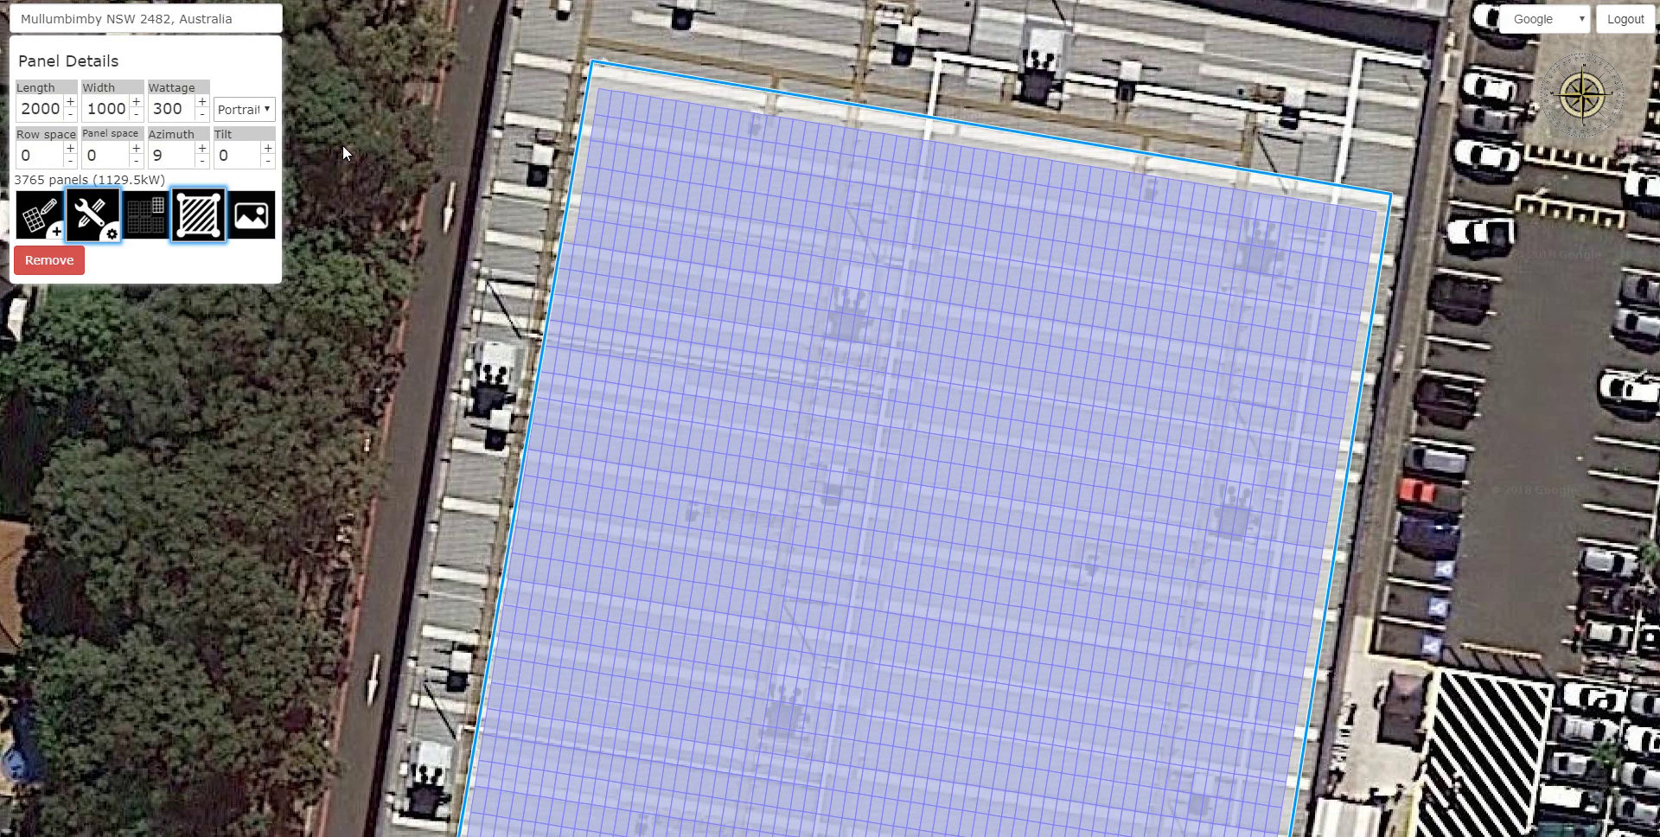
pyautogui.scroll(-1, 915, 133)
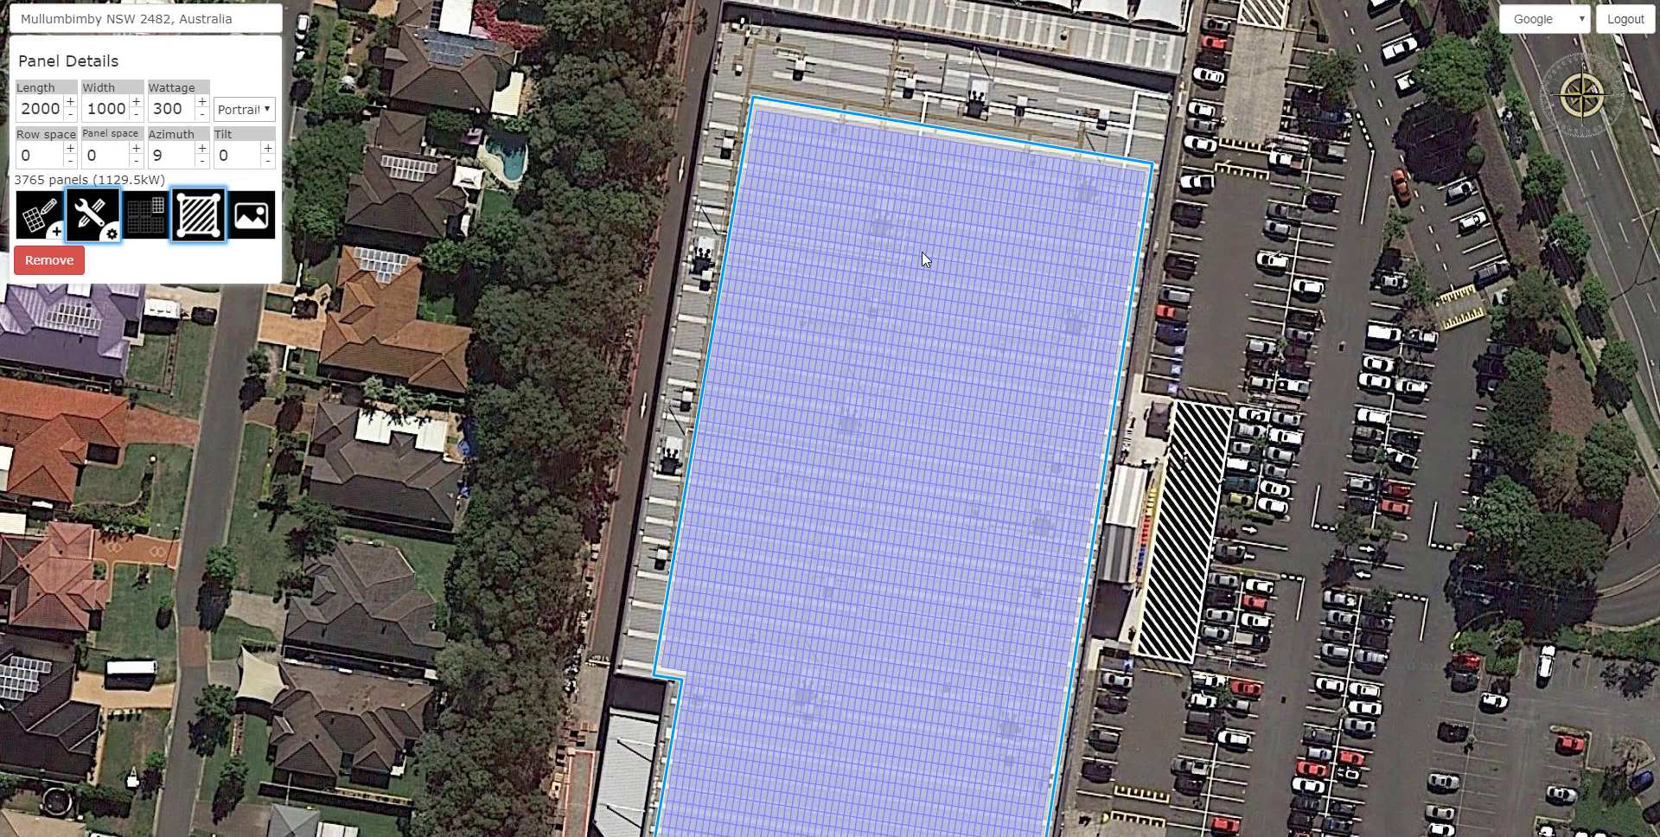
pyautogui.scroll(1, 977, 104)
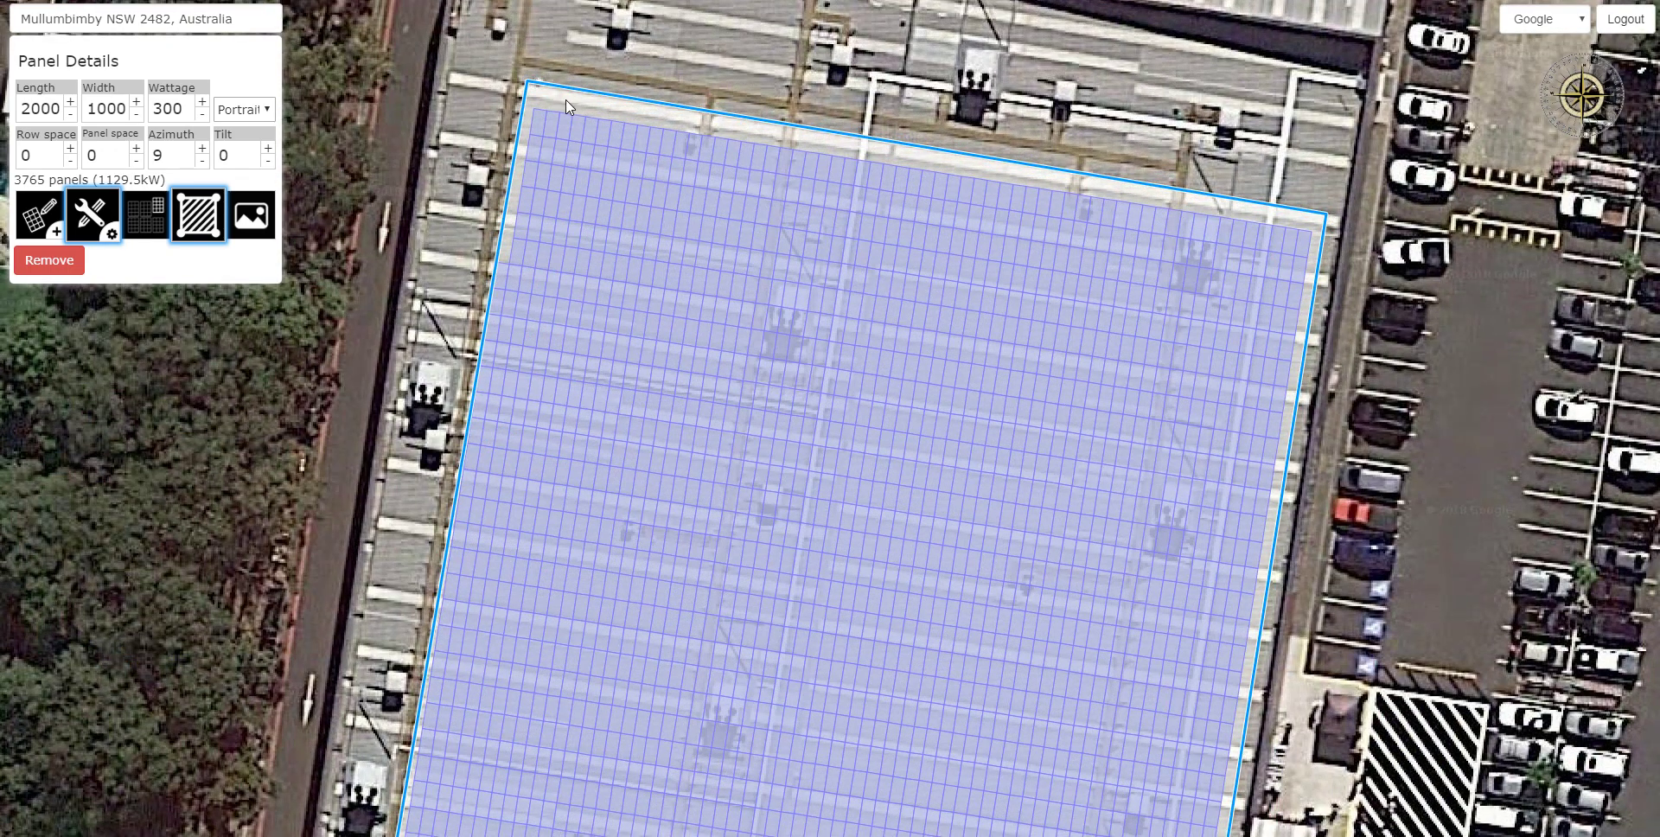
pyautogui.scroll(-1, 566, 101)
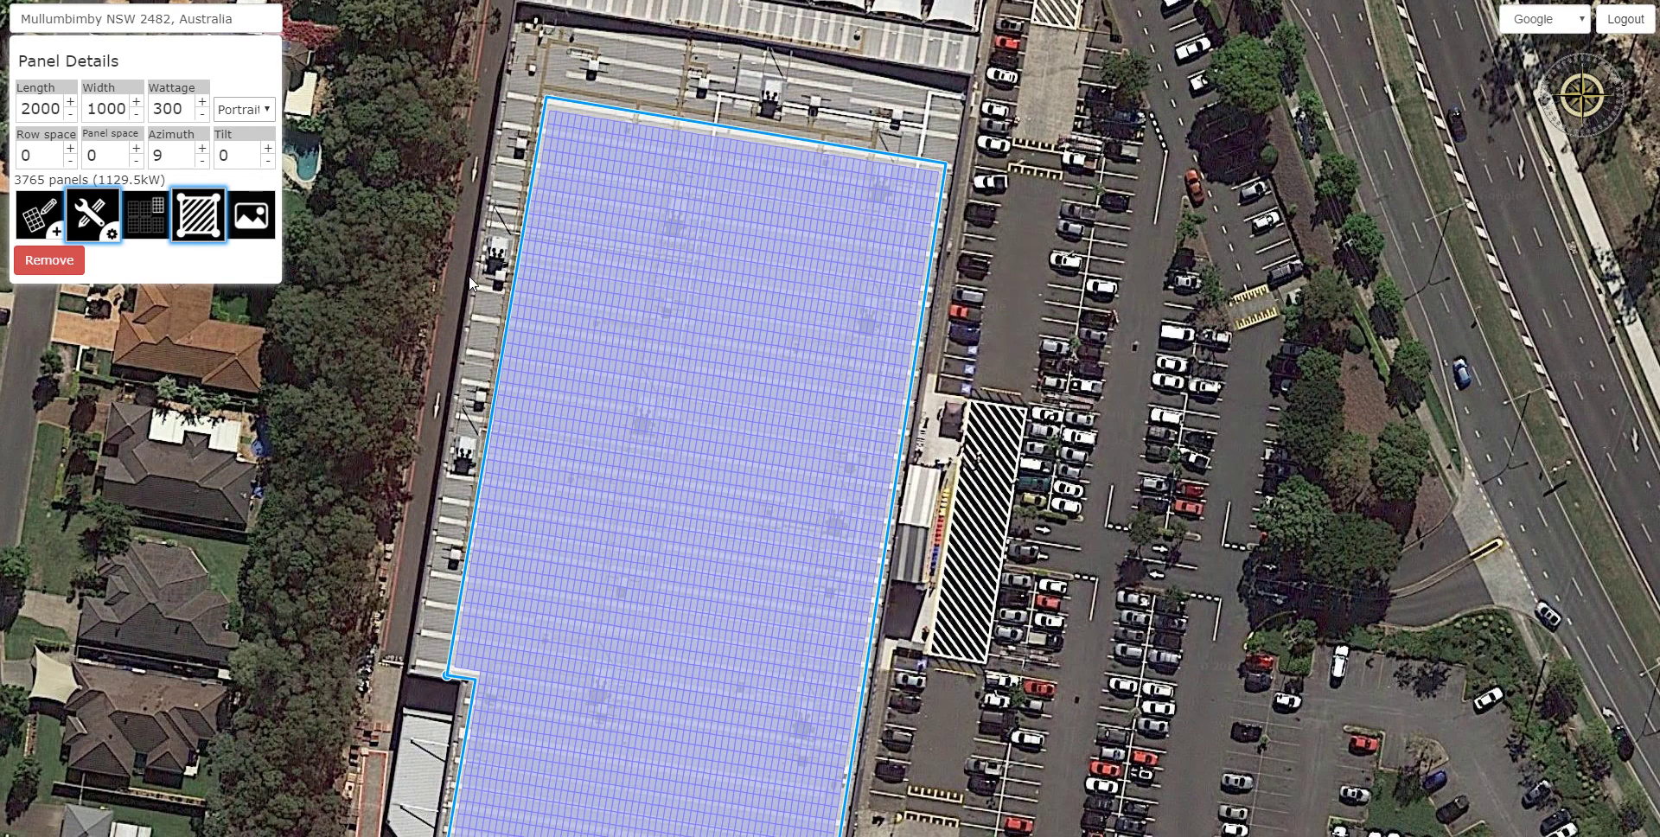
pyautogui.scroll(1, 537, 133)
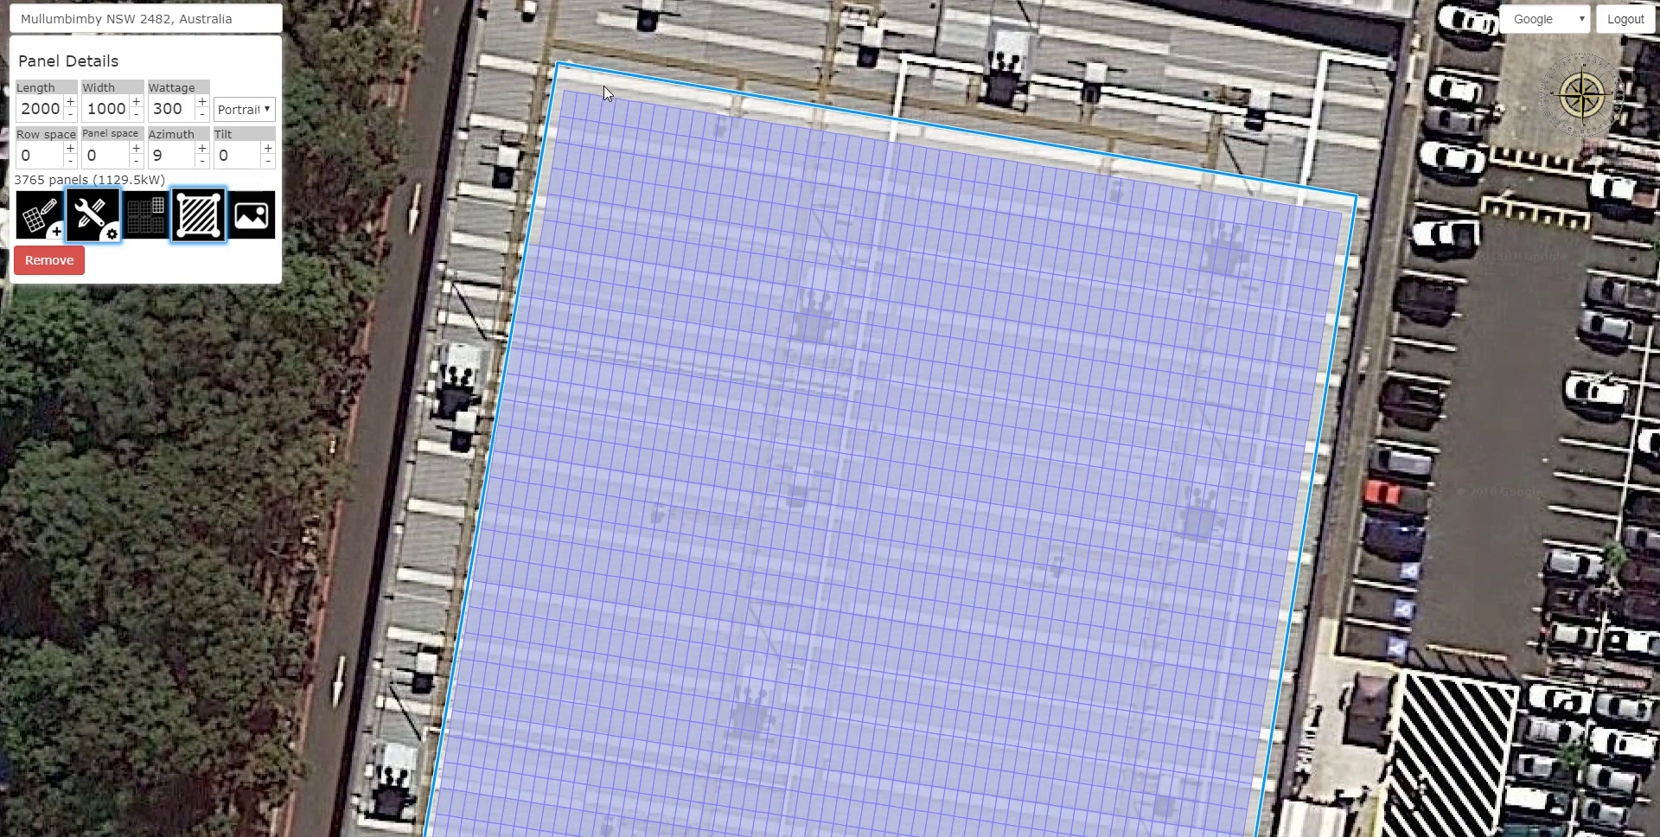
pyautogui.moveTo(558, 64); pyautogui.dragTo(554, 61)
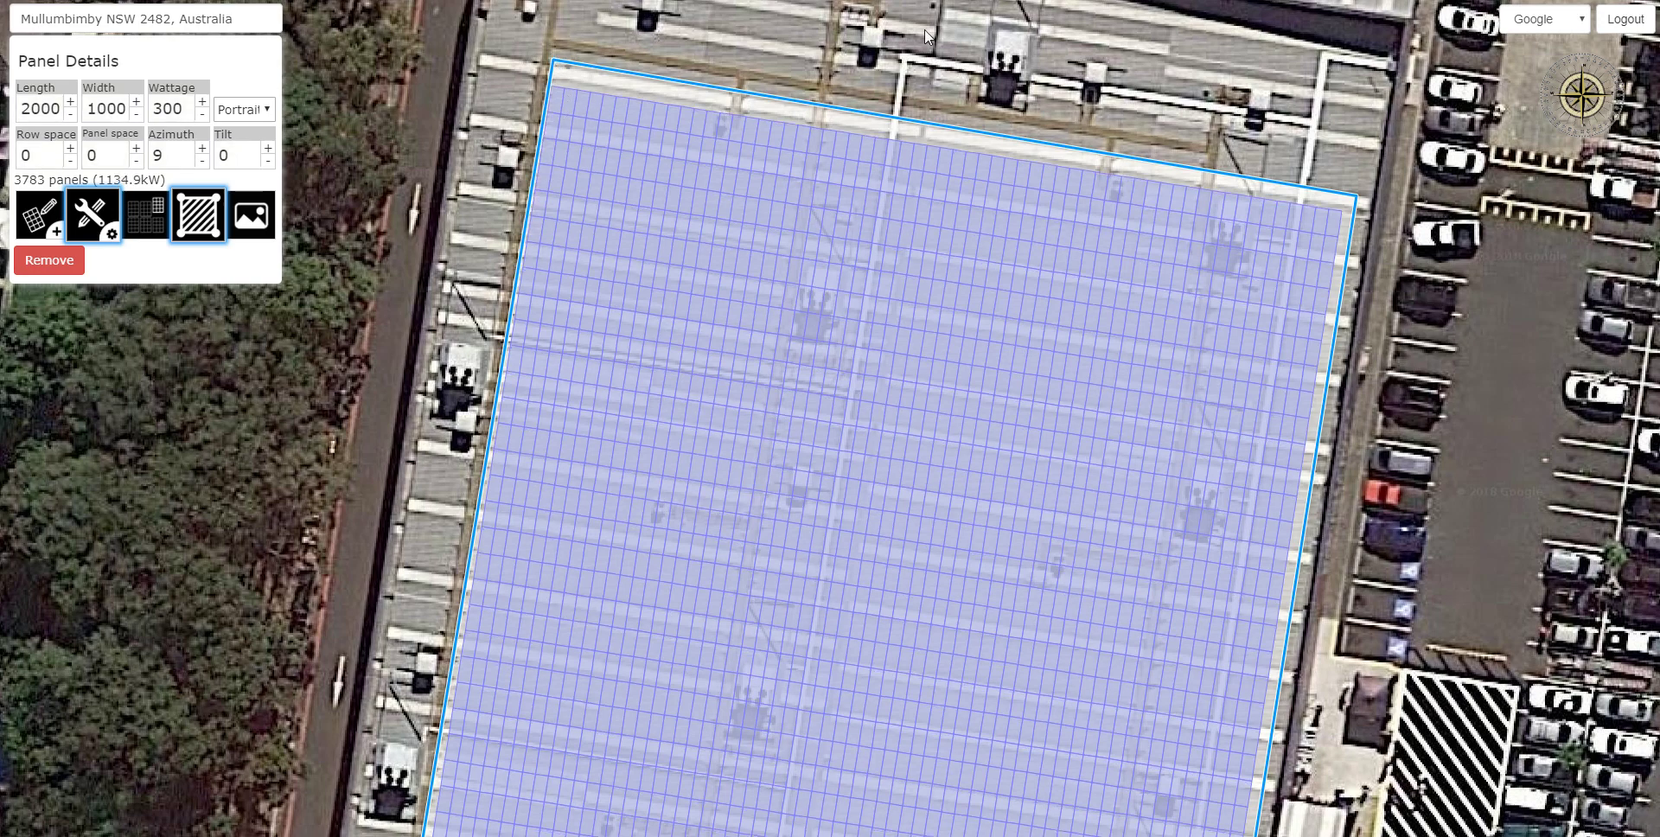
# - Move the panel area's southeast corner slightly north, away from the roof's southern edge
pyautogui.scroll(-1, 925, 30)
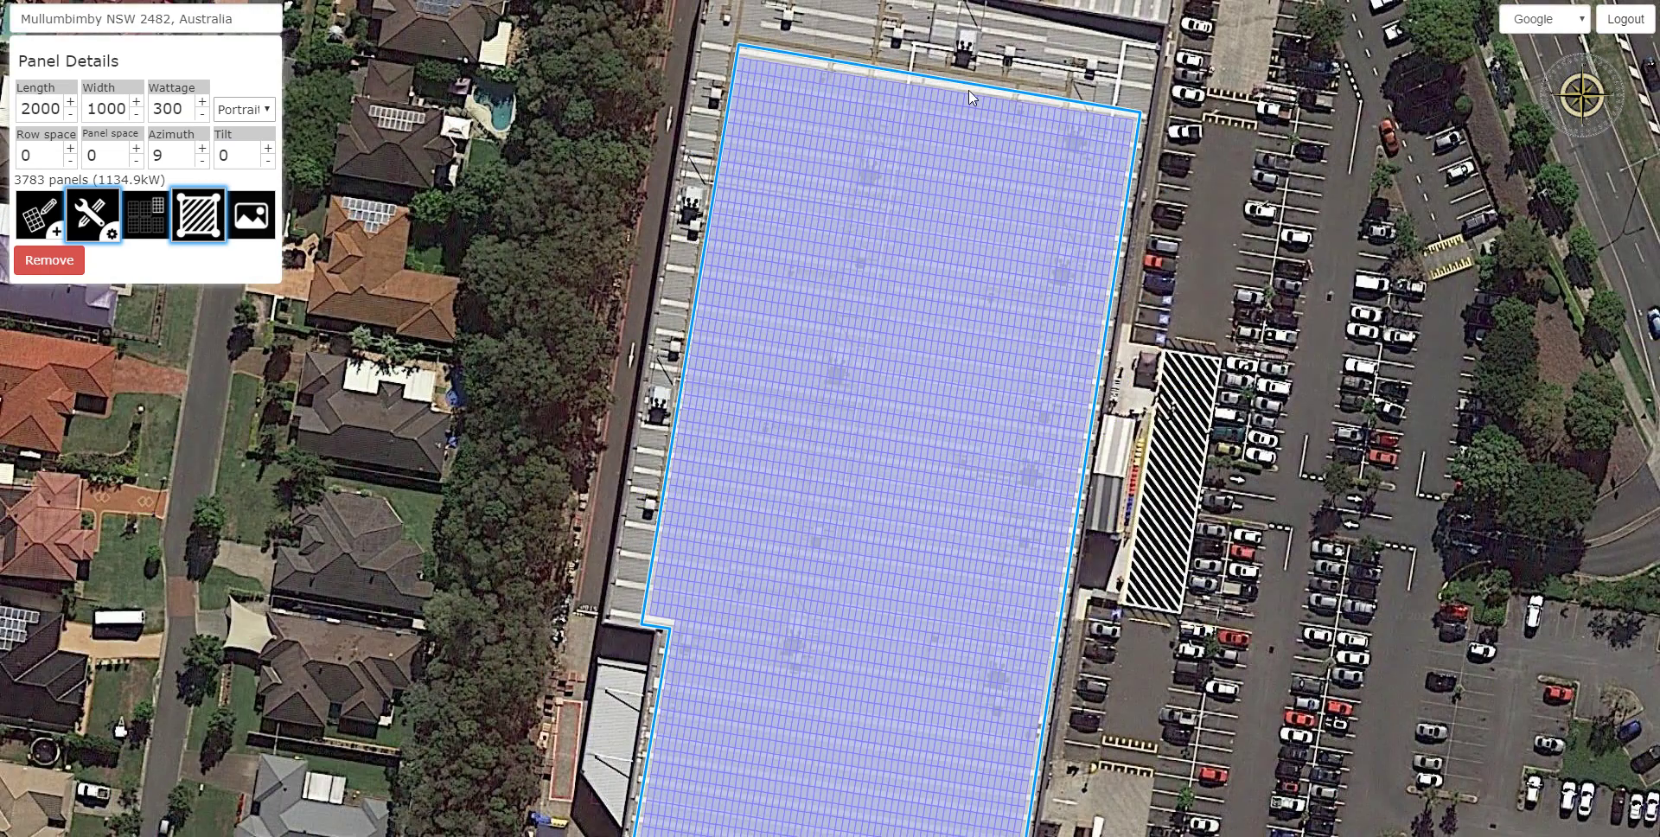
pyautogui.scroll(-1, 969, 84)
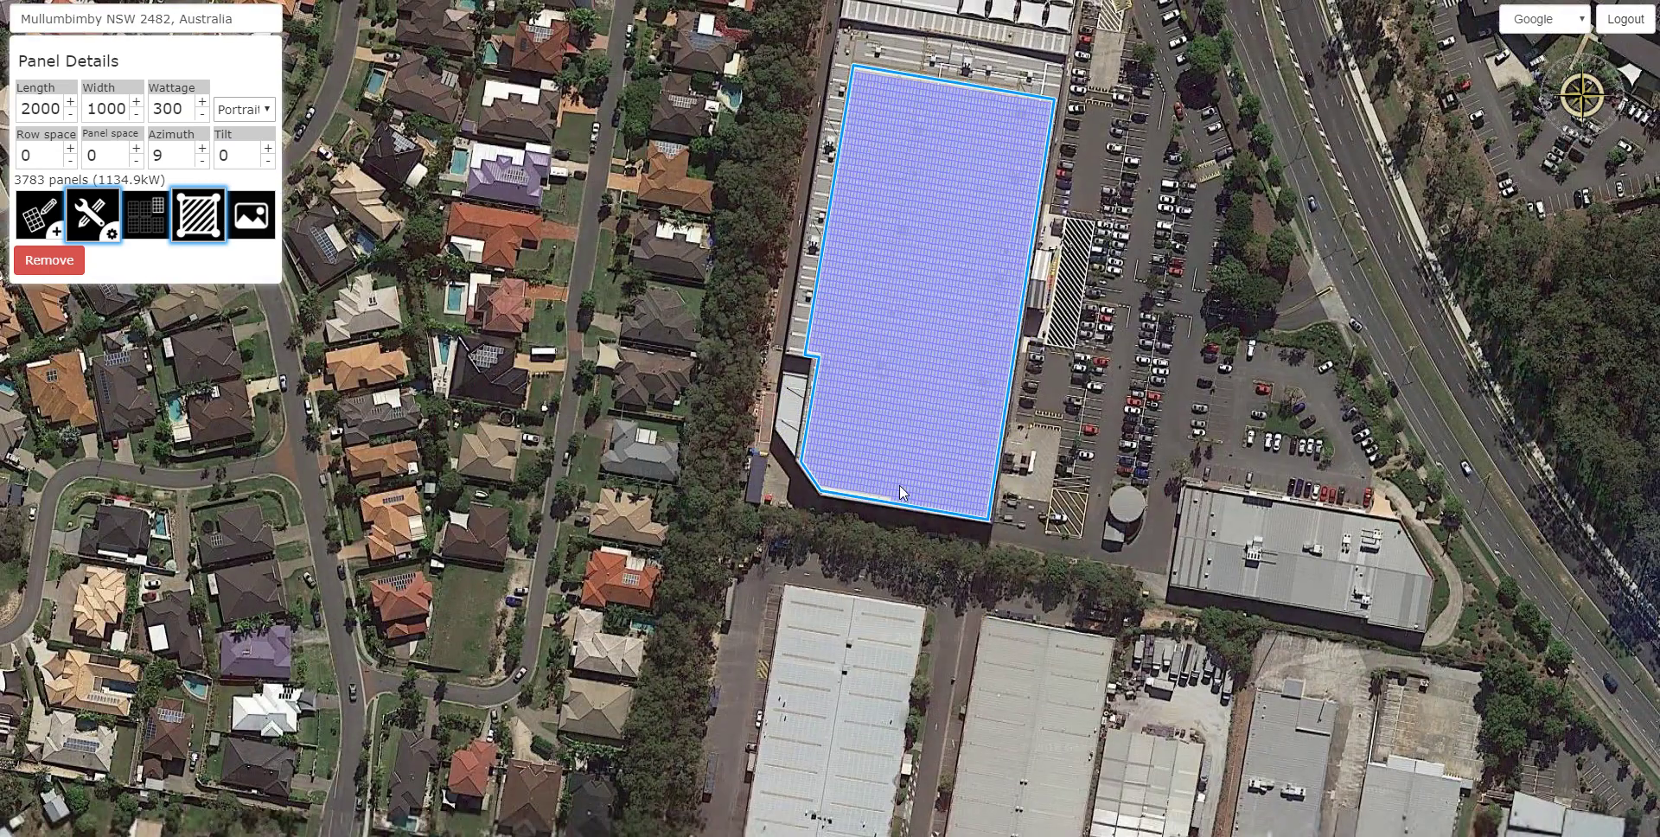
pyautogui.scroll(1, 898, 519)
pyautogui.scroll(1, 884, 530)
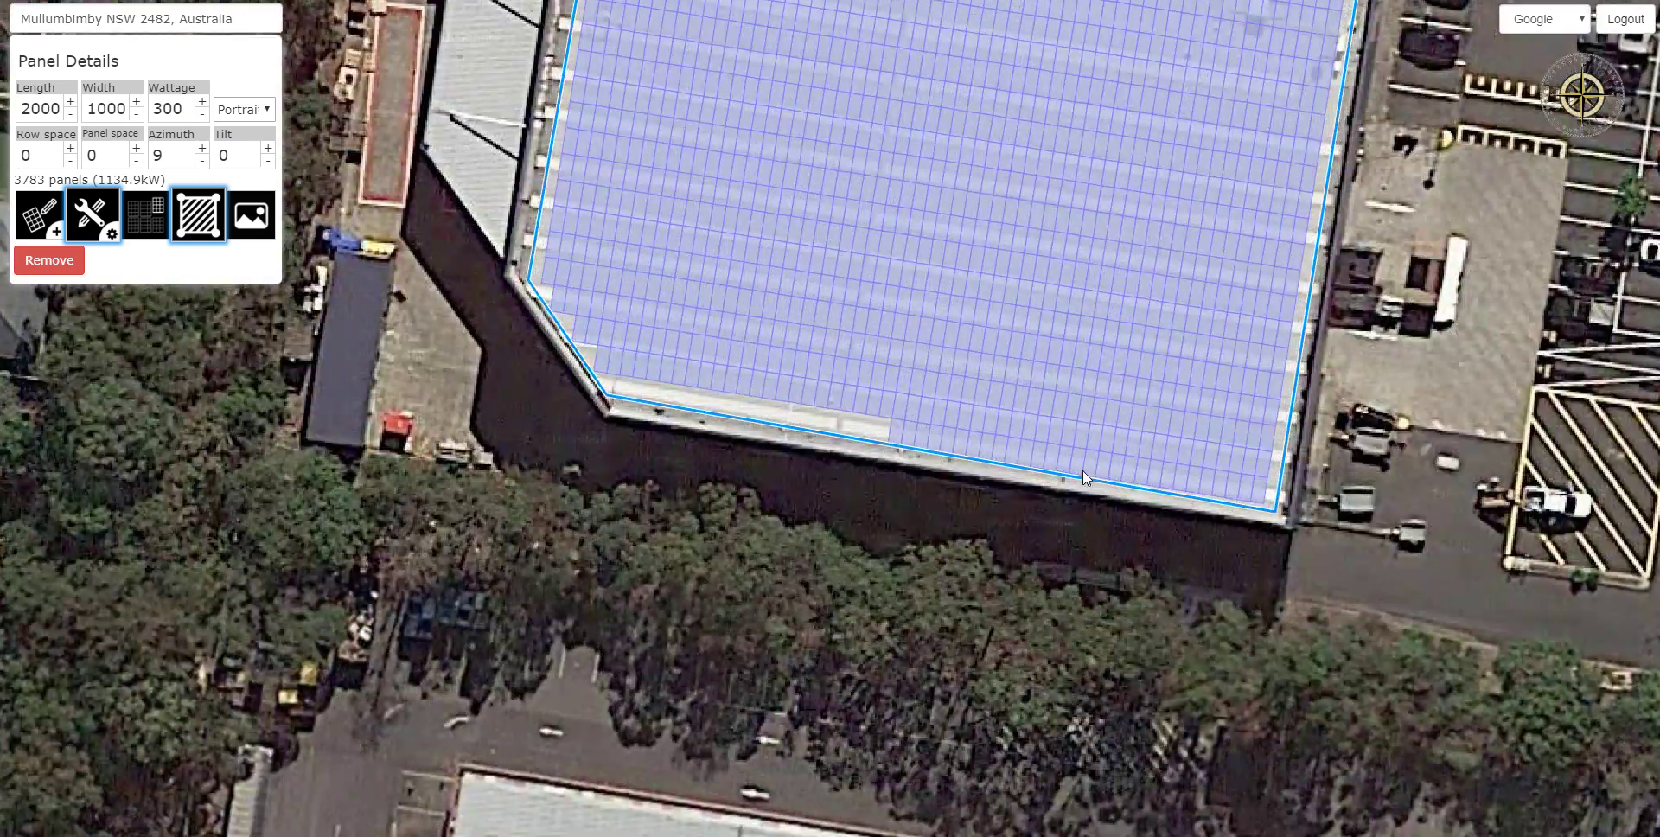
pyautogui.click(1277, 512)
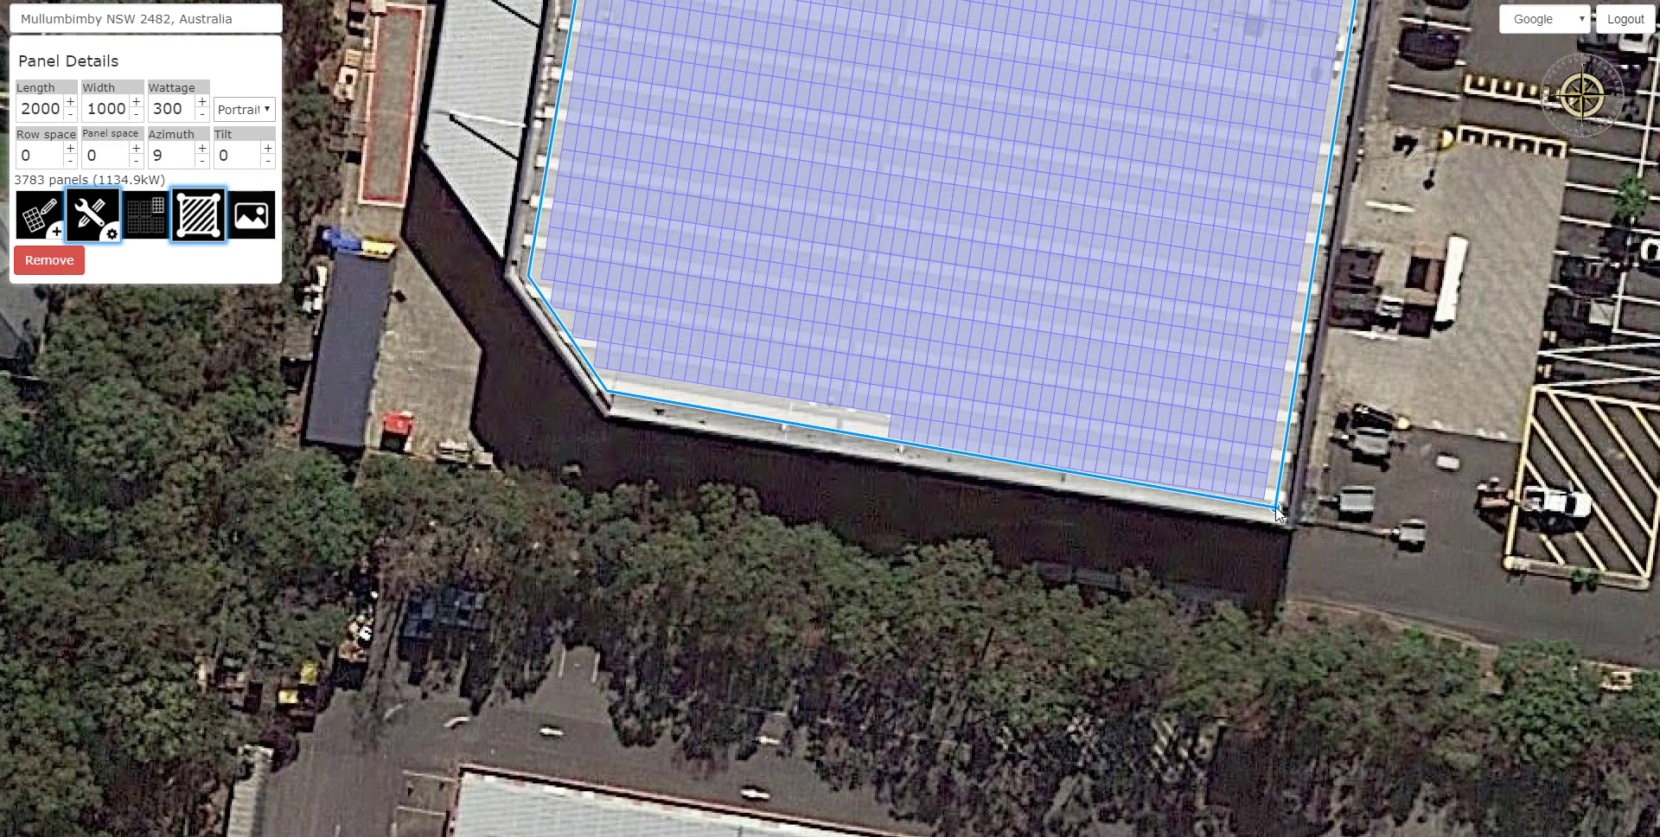
pyautogui.moveTo(1278, 510); pyautogui.dragTo(1274, 499)
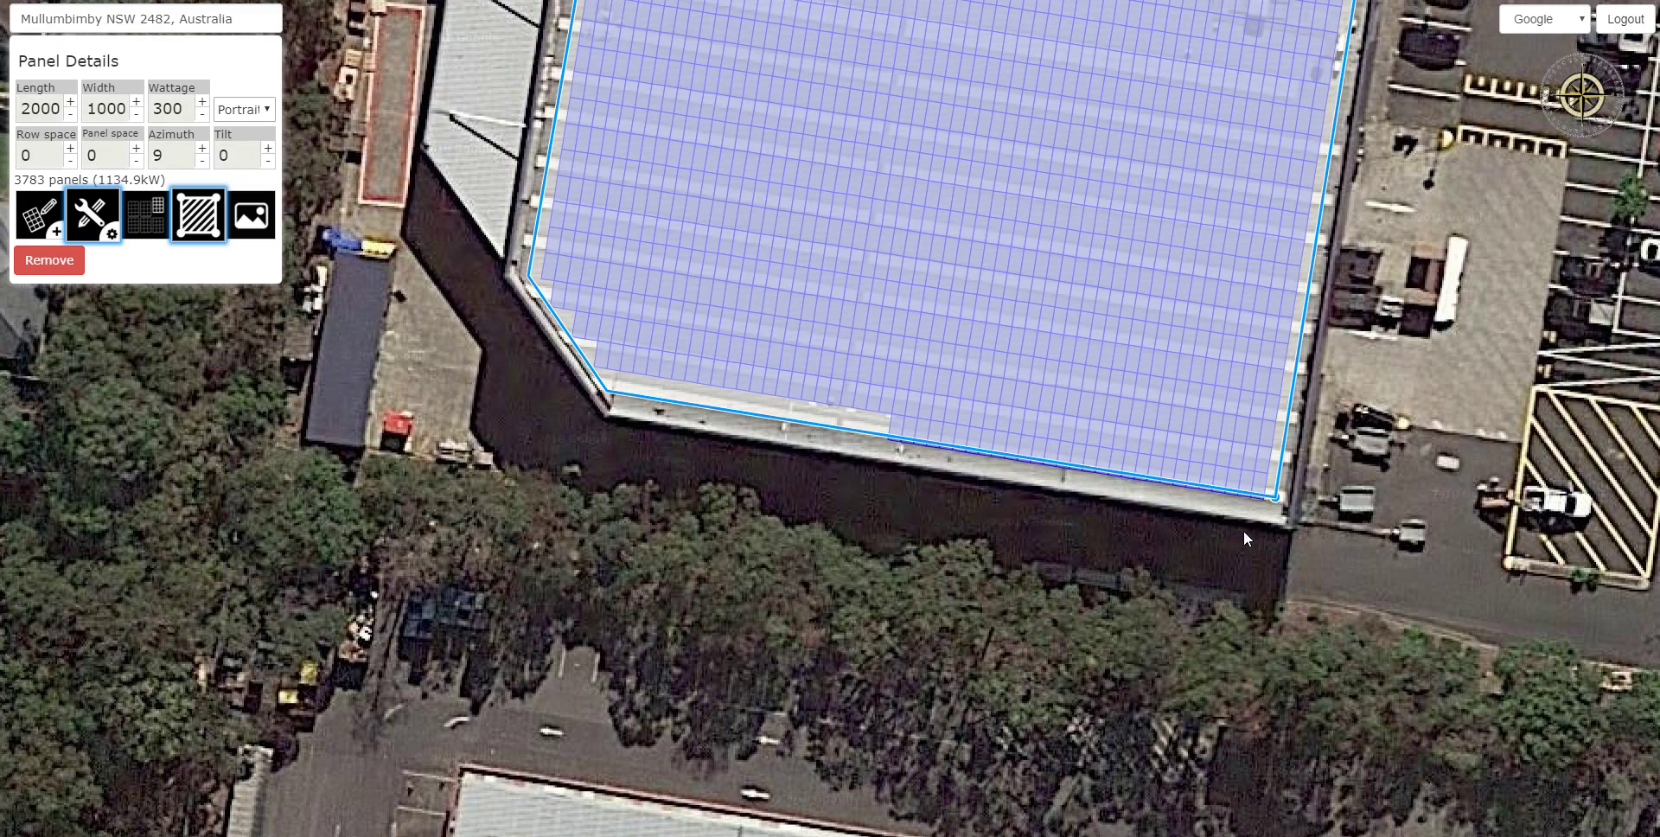
pyautogui.click(1182, 513)
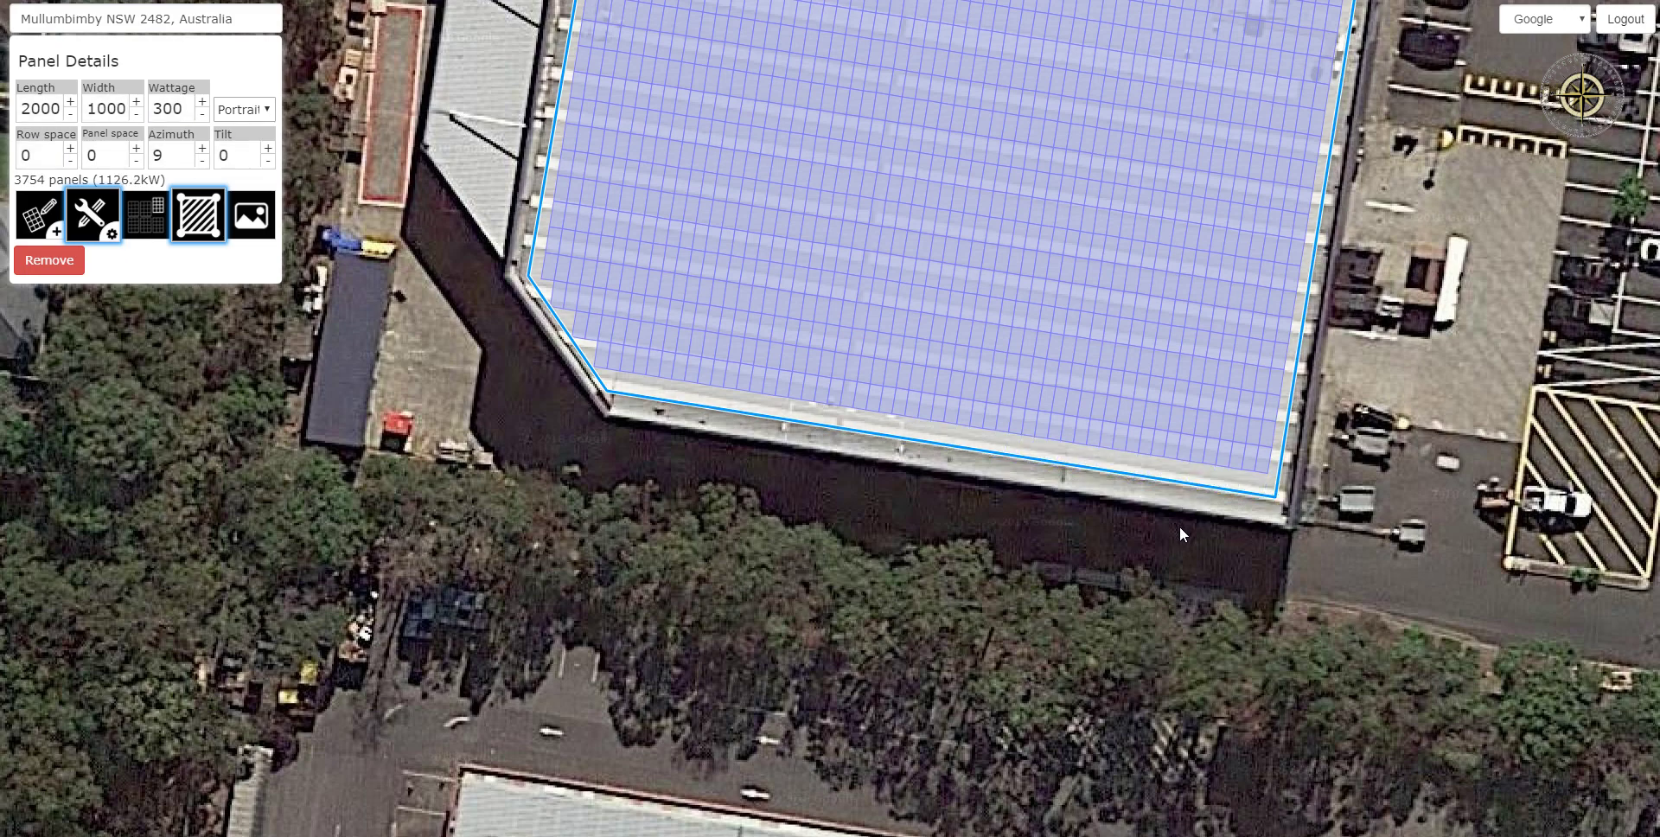
# - Try a row spacing of 1000 for the panel array and increase it to 1200
pyautogui.scroll(-1, 1179, 567)
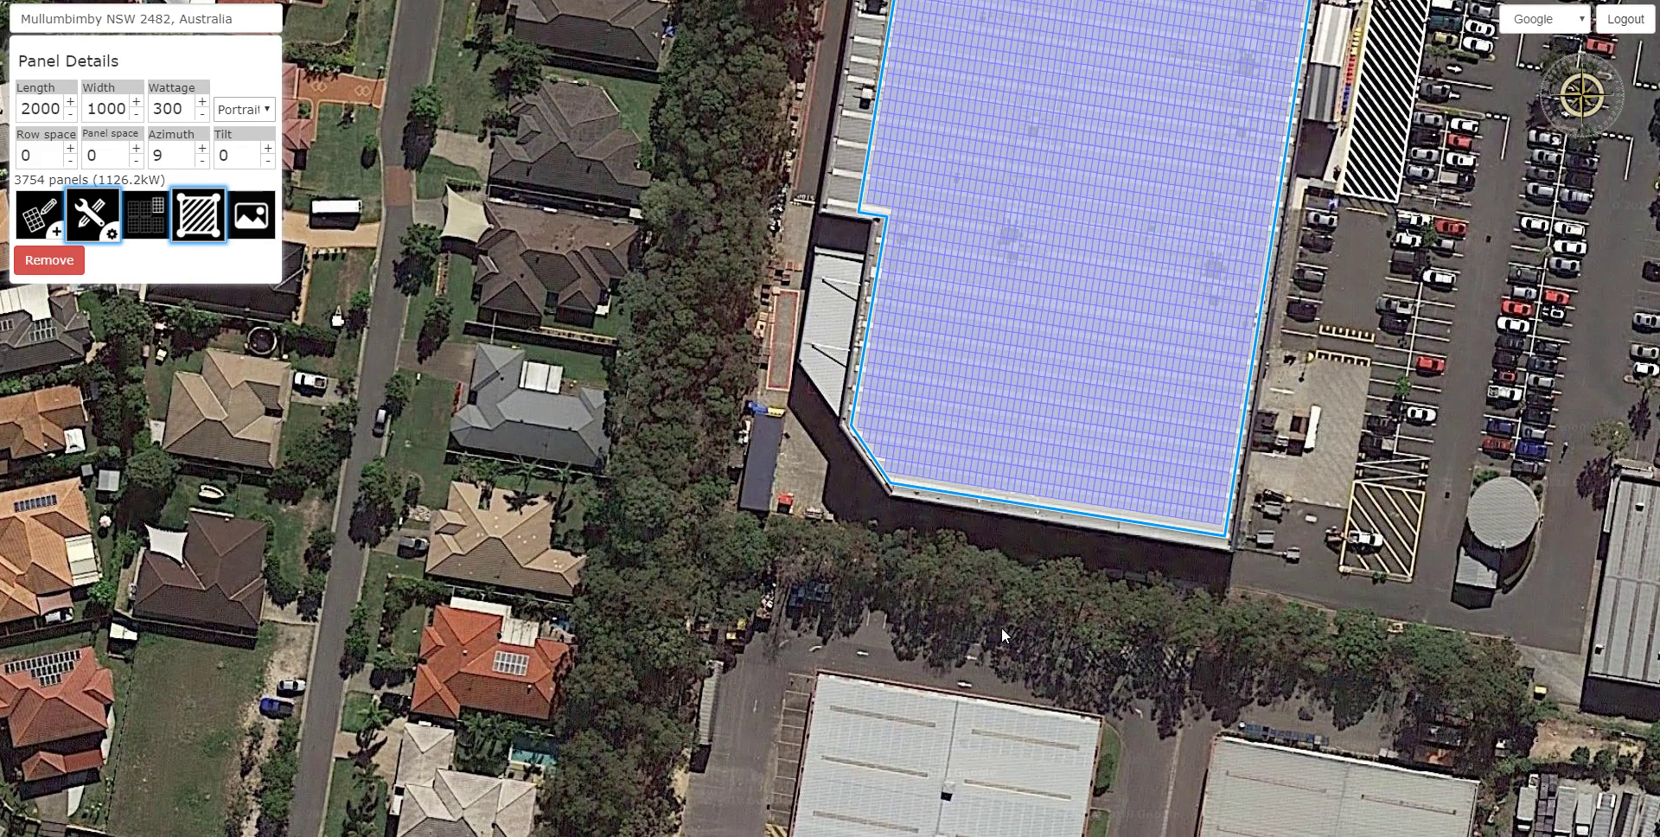
pyautogui.scroll(-1, 1002, 629)
pyautogui.scroll(1, 1109, 118)
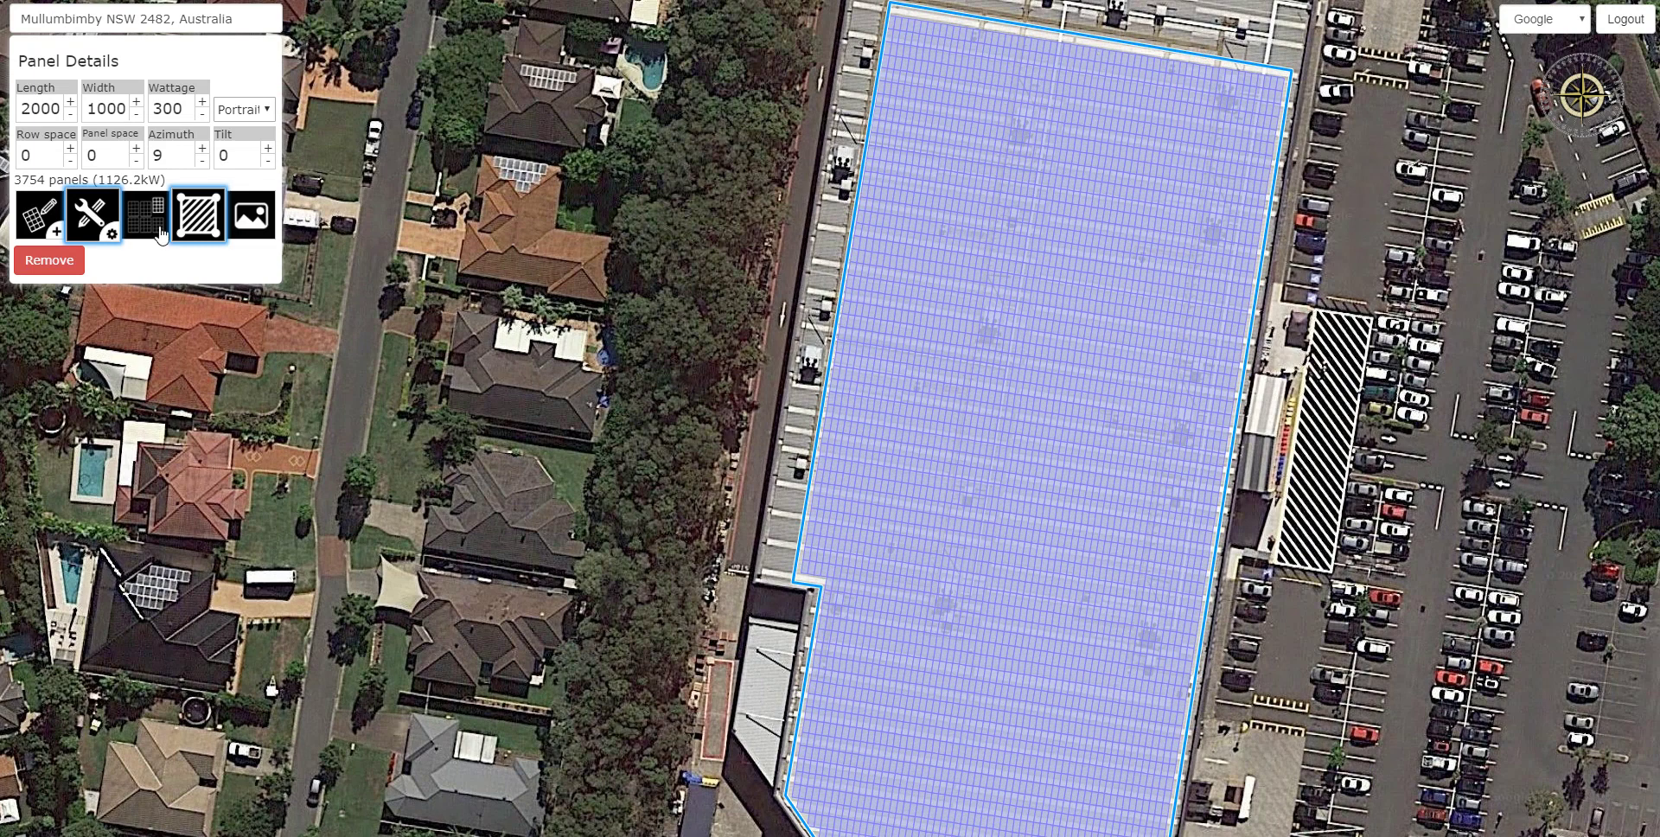
pyautogui.doubleClick(50, 146)
pyautogui.write('1000')
pyautogui.press('Return')
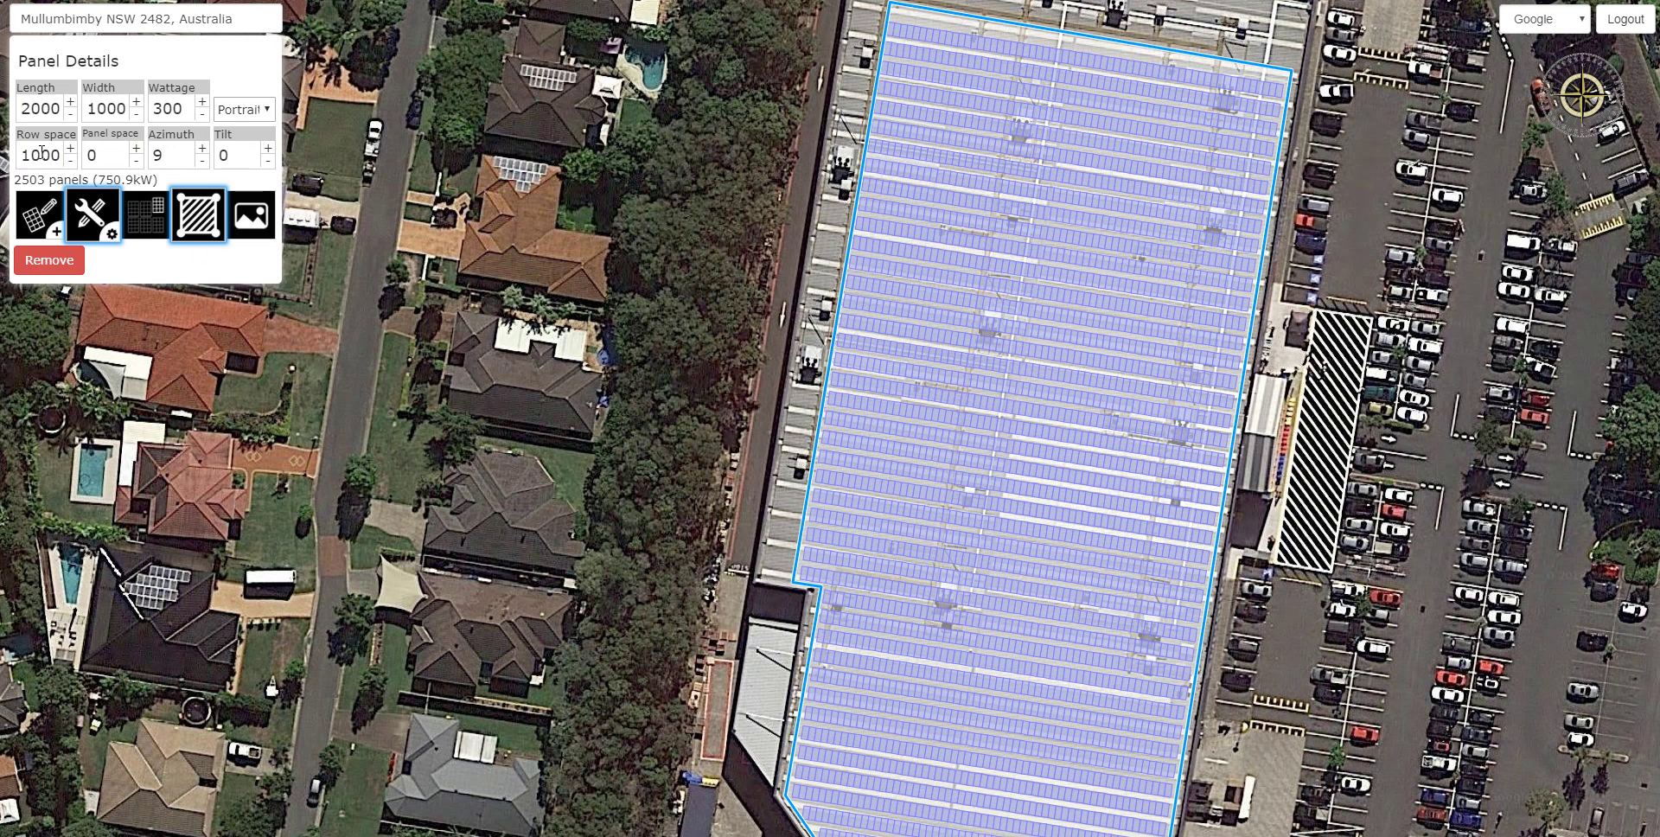
pyautogui.moveTo(31, 156); pyautogui.dragTo(39, 156)
pyautogui.press('Return')
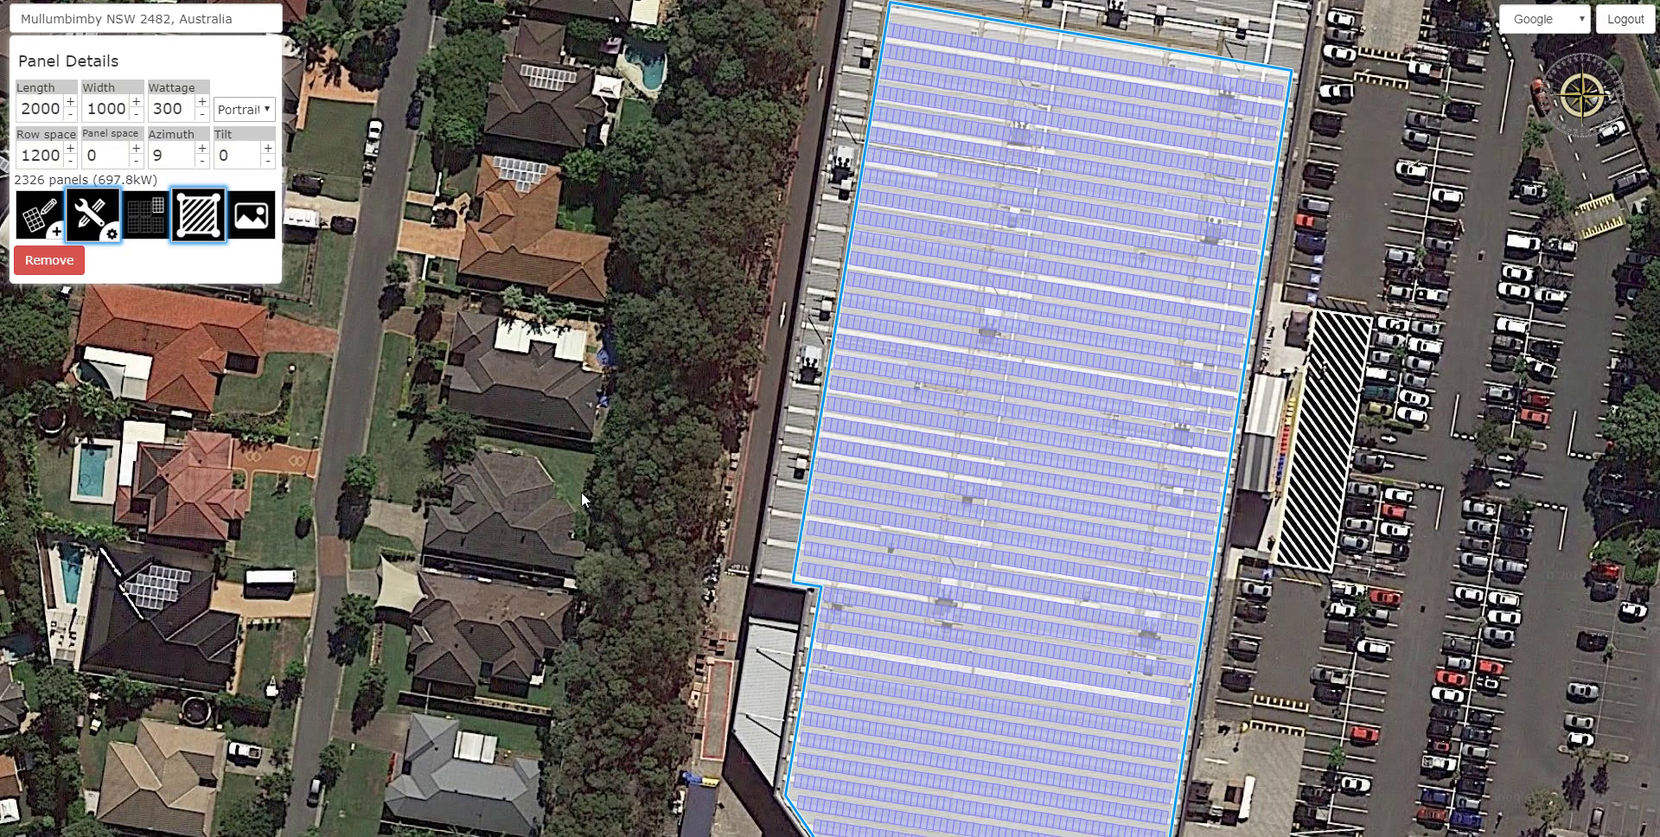
# - Set the tilt of the panel array to 20
pyautogui.scroll(-1, 556, 535)
pyautogui.scroll(1, 817, 301)
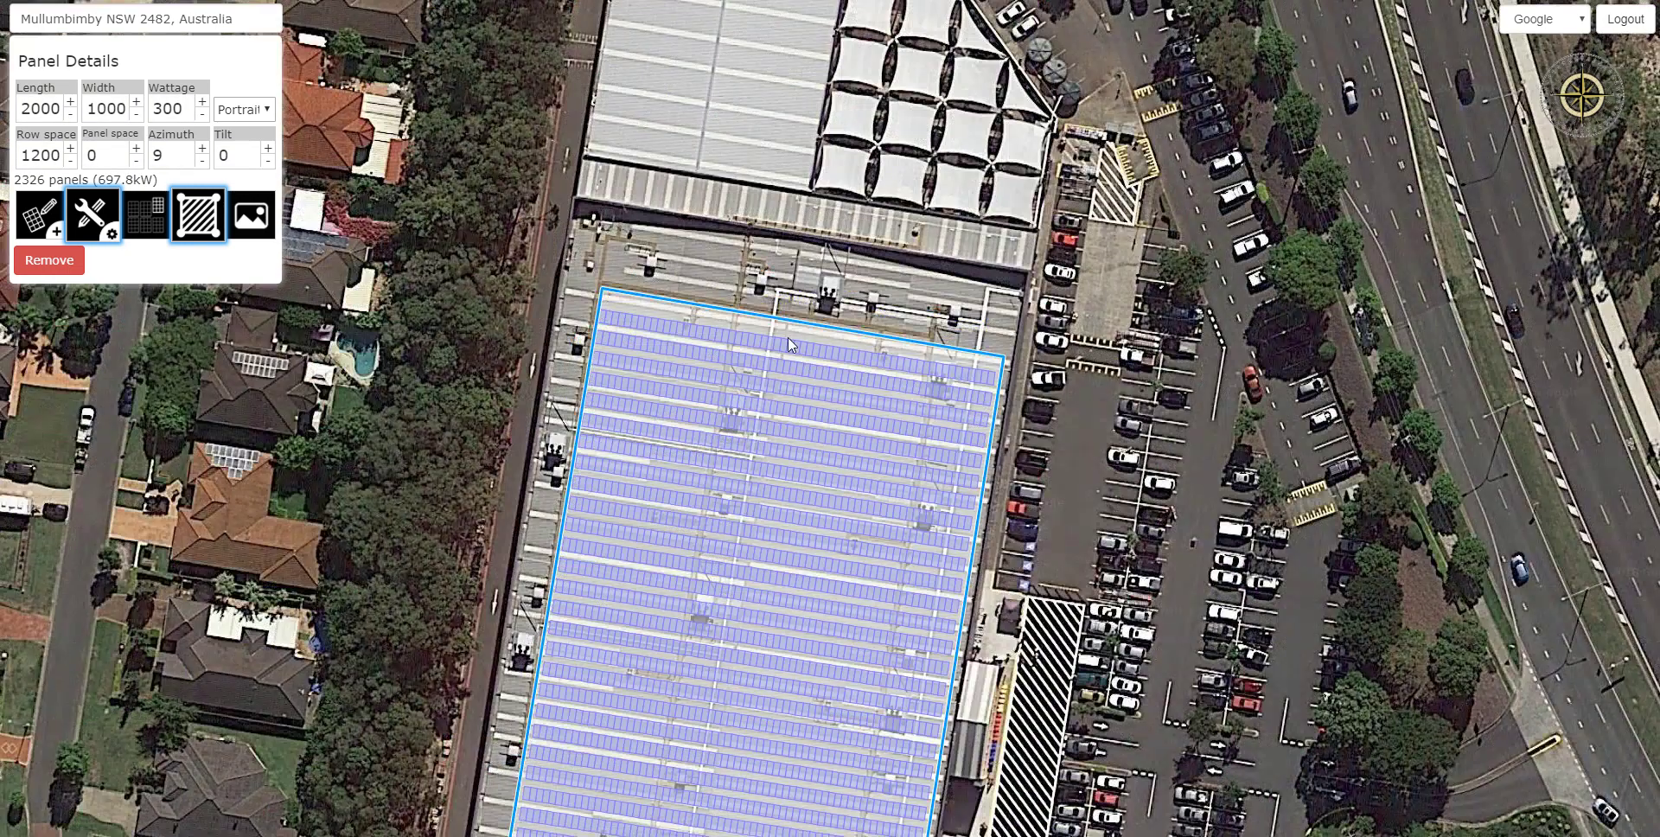
pyautogui.scroll(1, 780, 384)
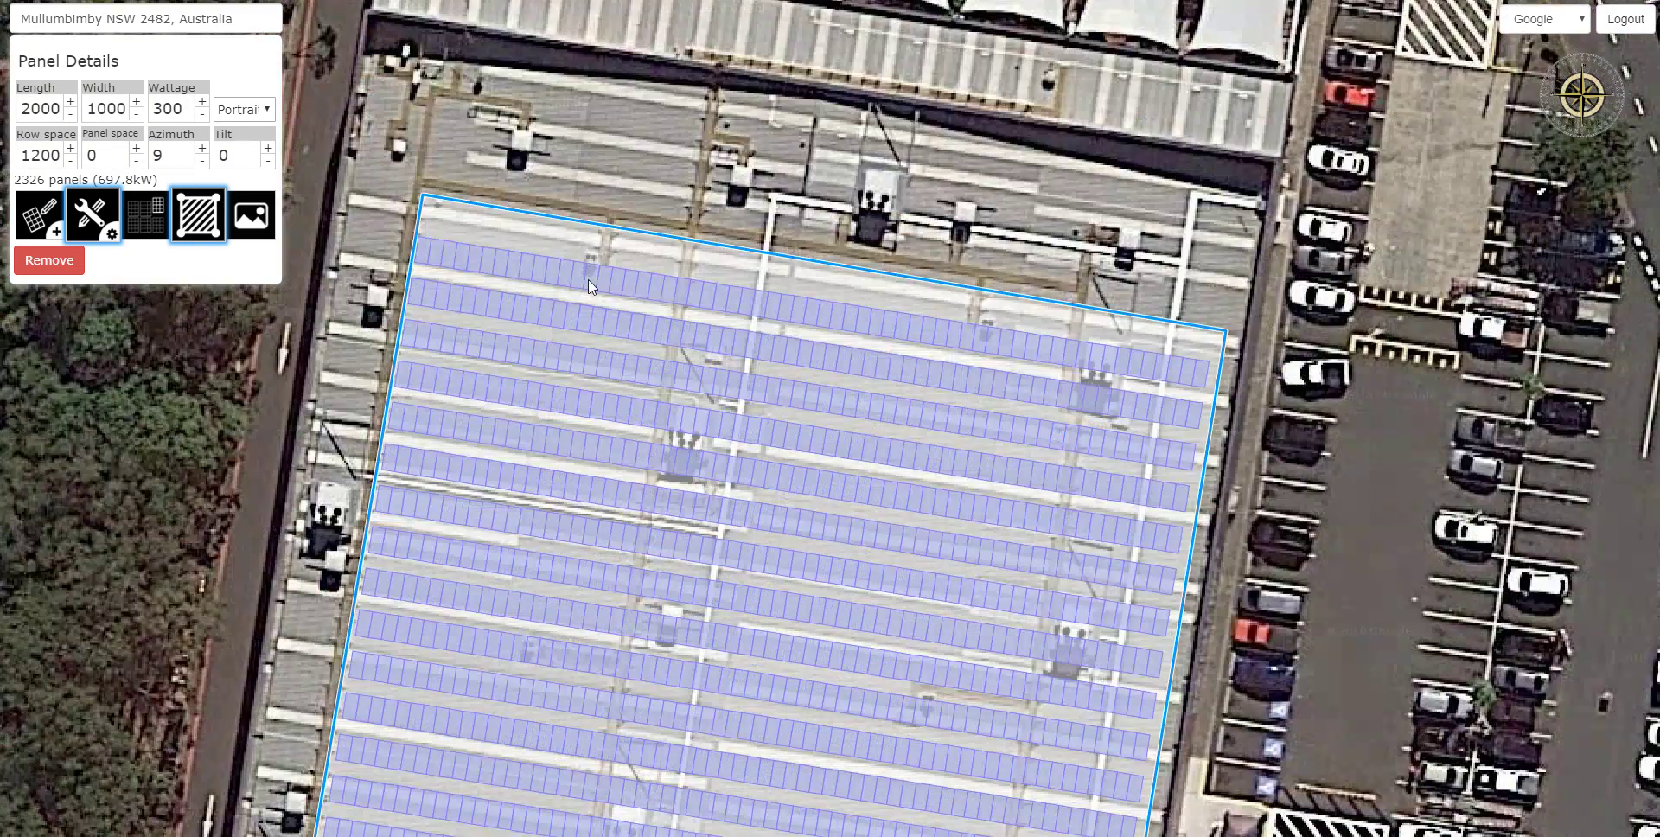
pyautogui.doubleClick(230, 155)
pyautogui.write('20')
pyautogui.press('Return')
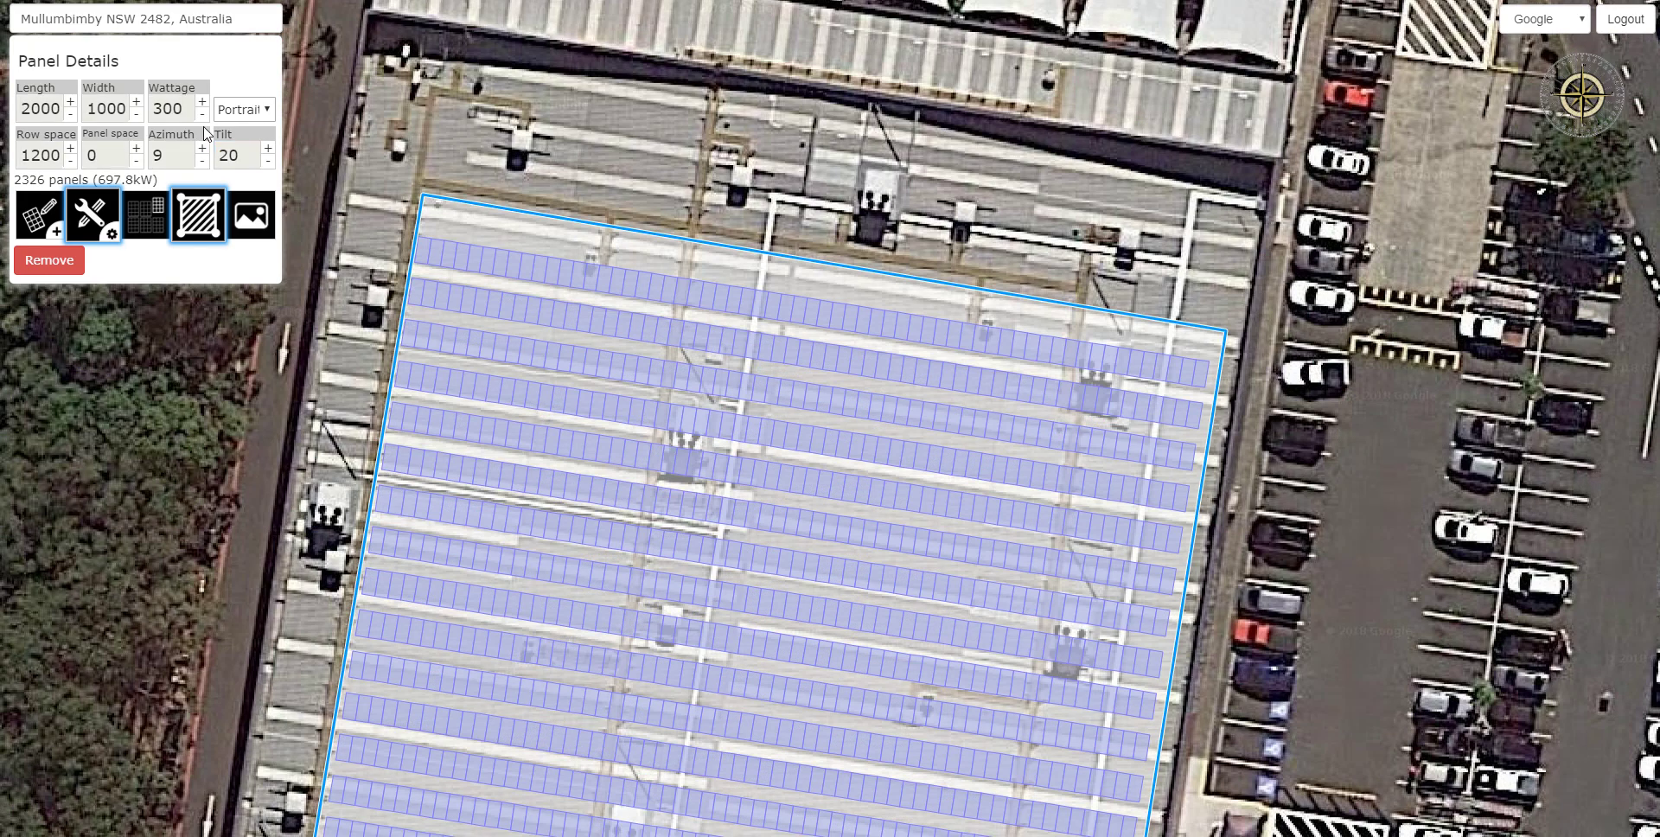
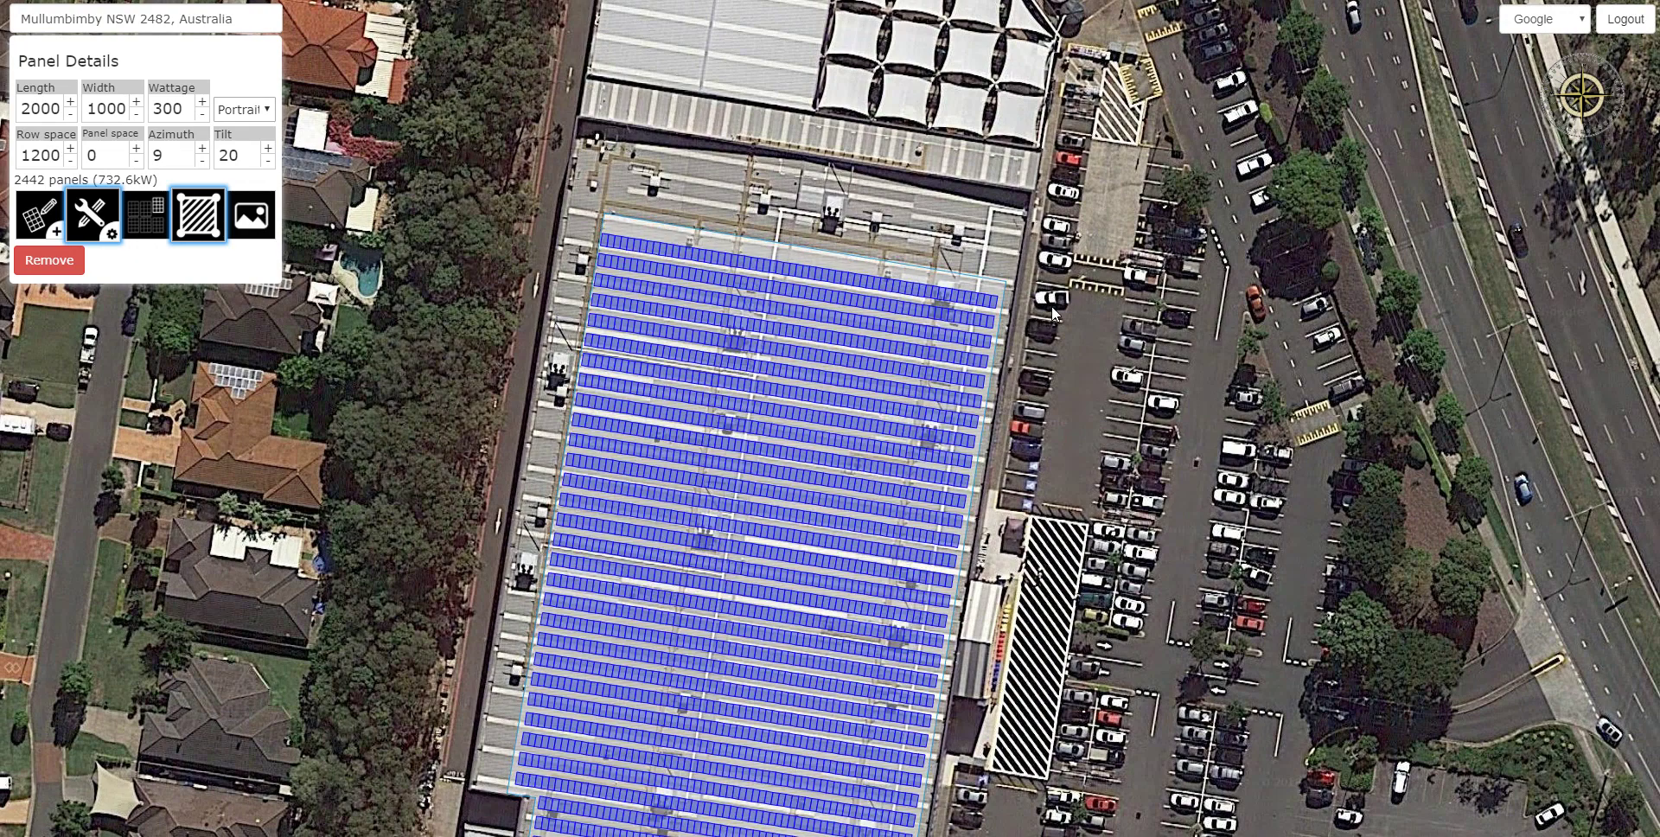
# - Switch to single-panel editing and delete the northernmost-row panels around the rooftop unit near the northeast corner
pyautogui.scroll(1, 1052, 306)
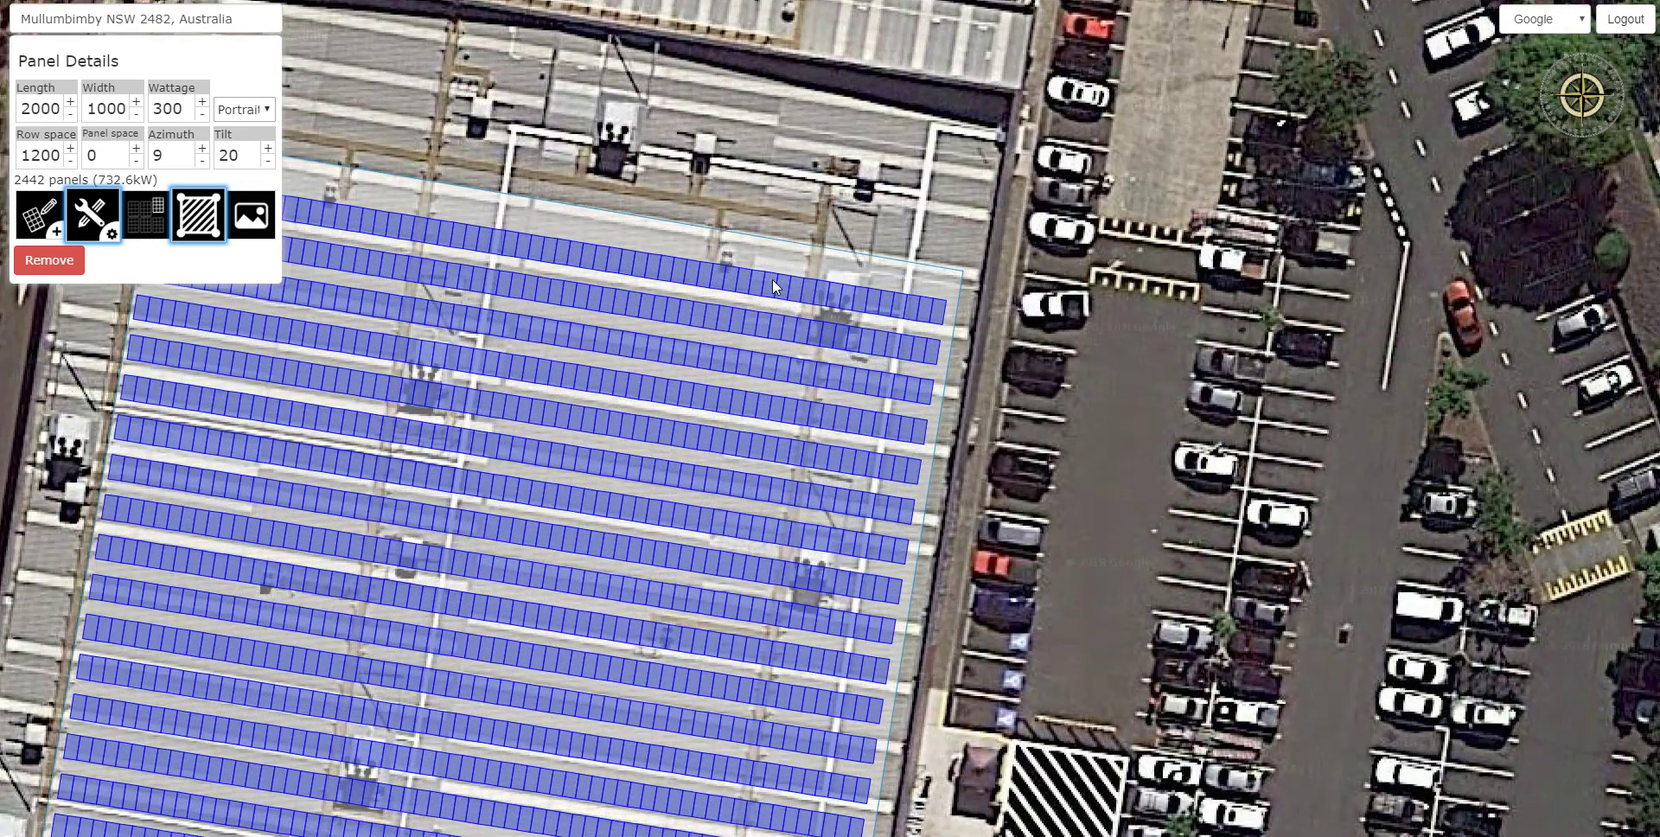
pyautogui.click(146, 218)
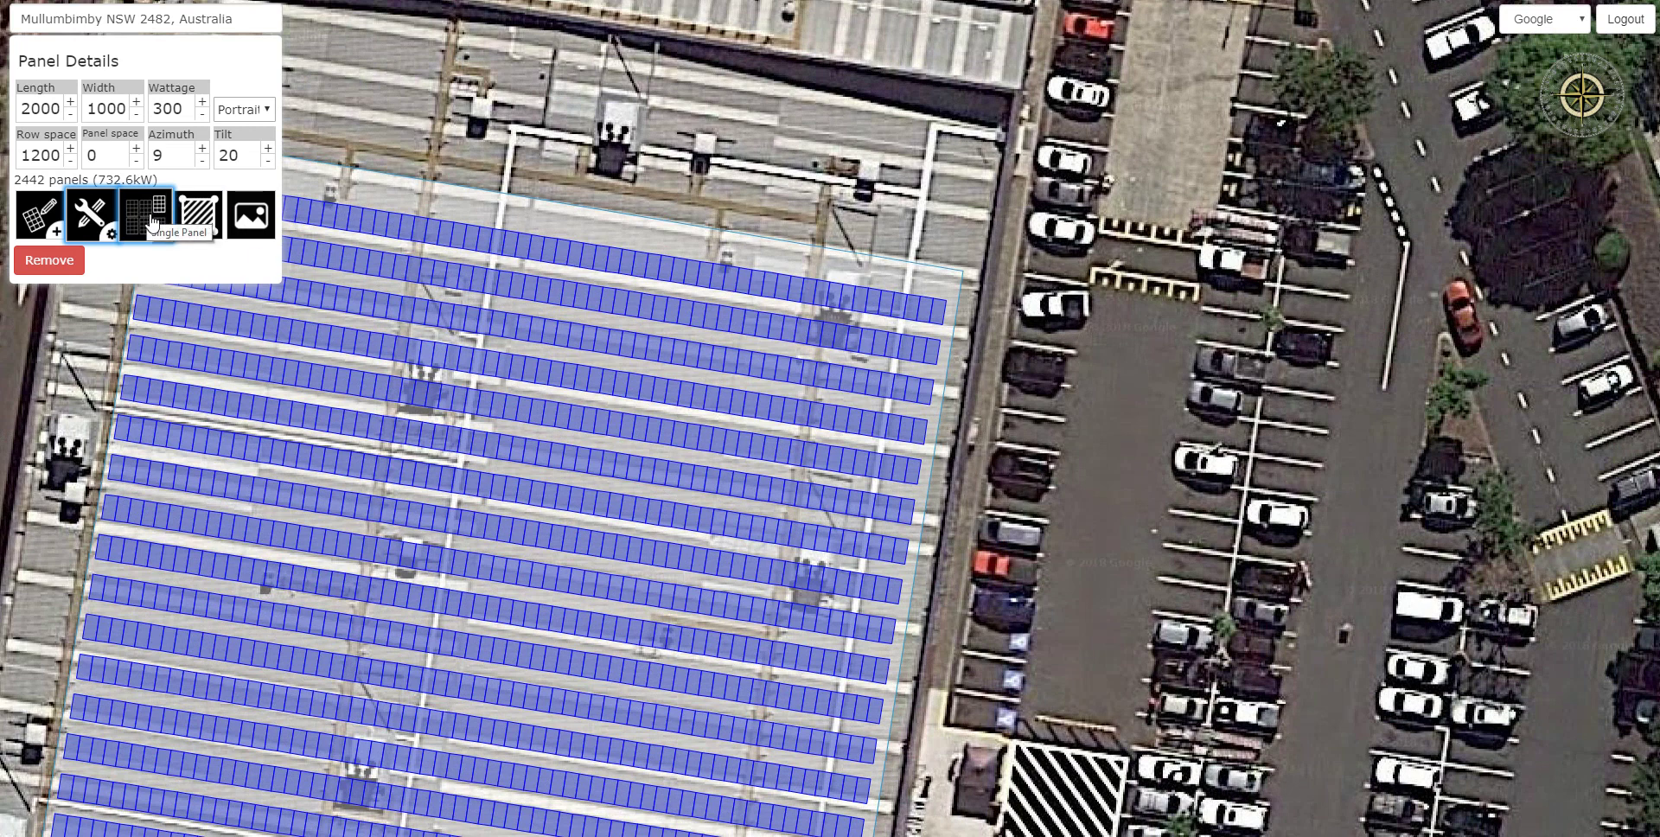
pyautogui.click(90, 212)
pyautogui.click(876, 307)
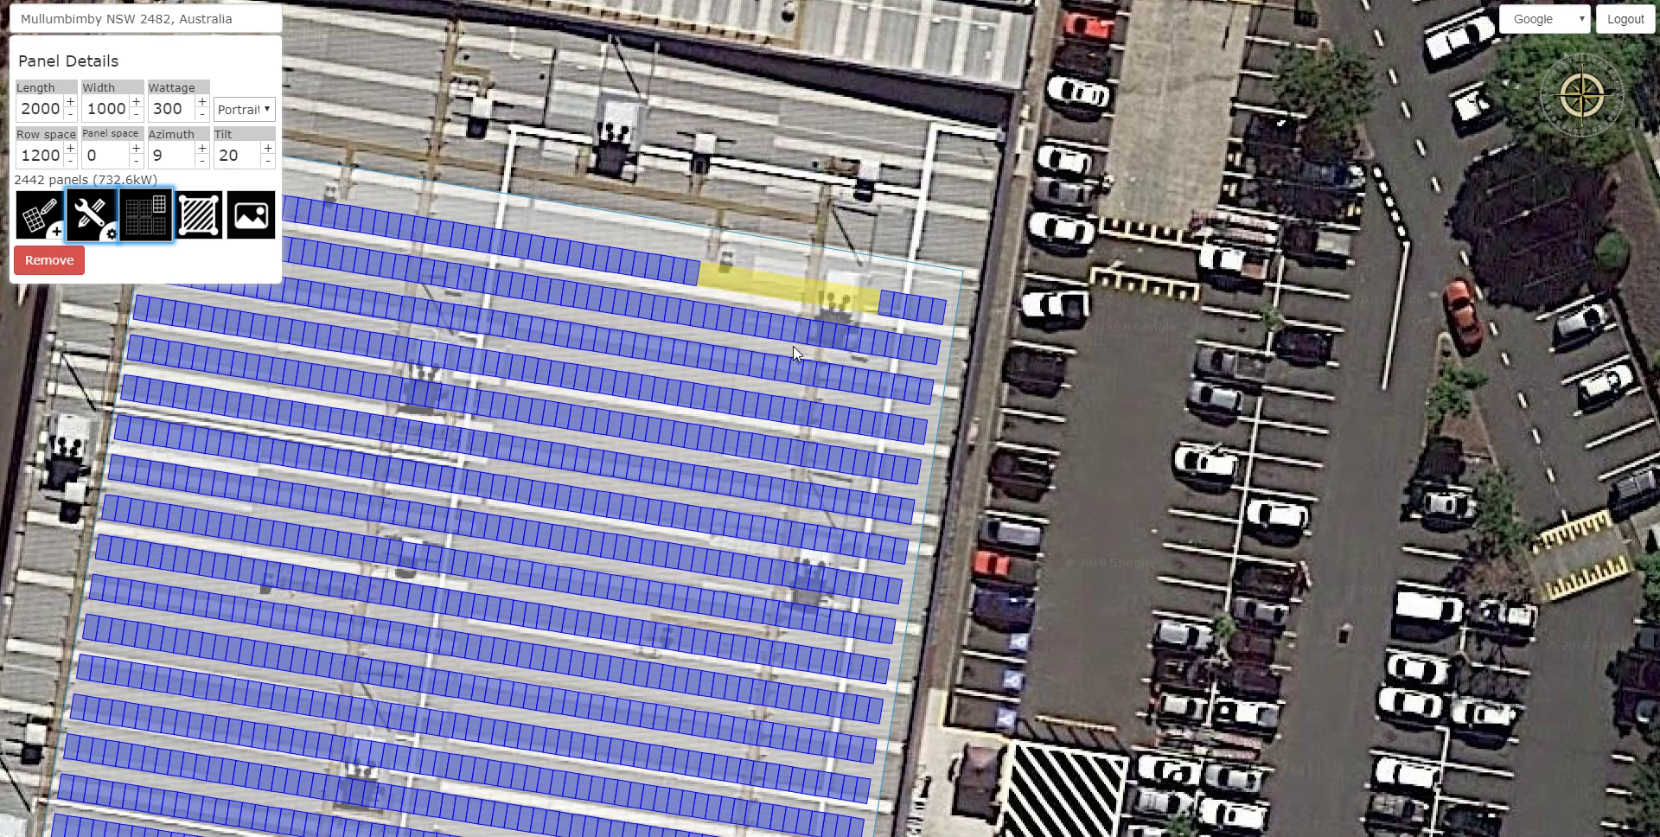
pyautogui.press('Delete')
# - Delete the second-row panels covering the northeast rooftop unit and the panels over the next unit to its south
pyautogui.moveTo(1043, 360); pyautogui.dragTo(1071, 313)
pyautogui.moveTo(885, 288); pyautogui.dragTo(947, 309)
pyautogui.press('Delete')
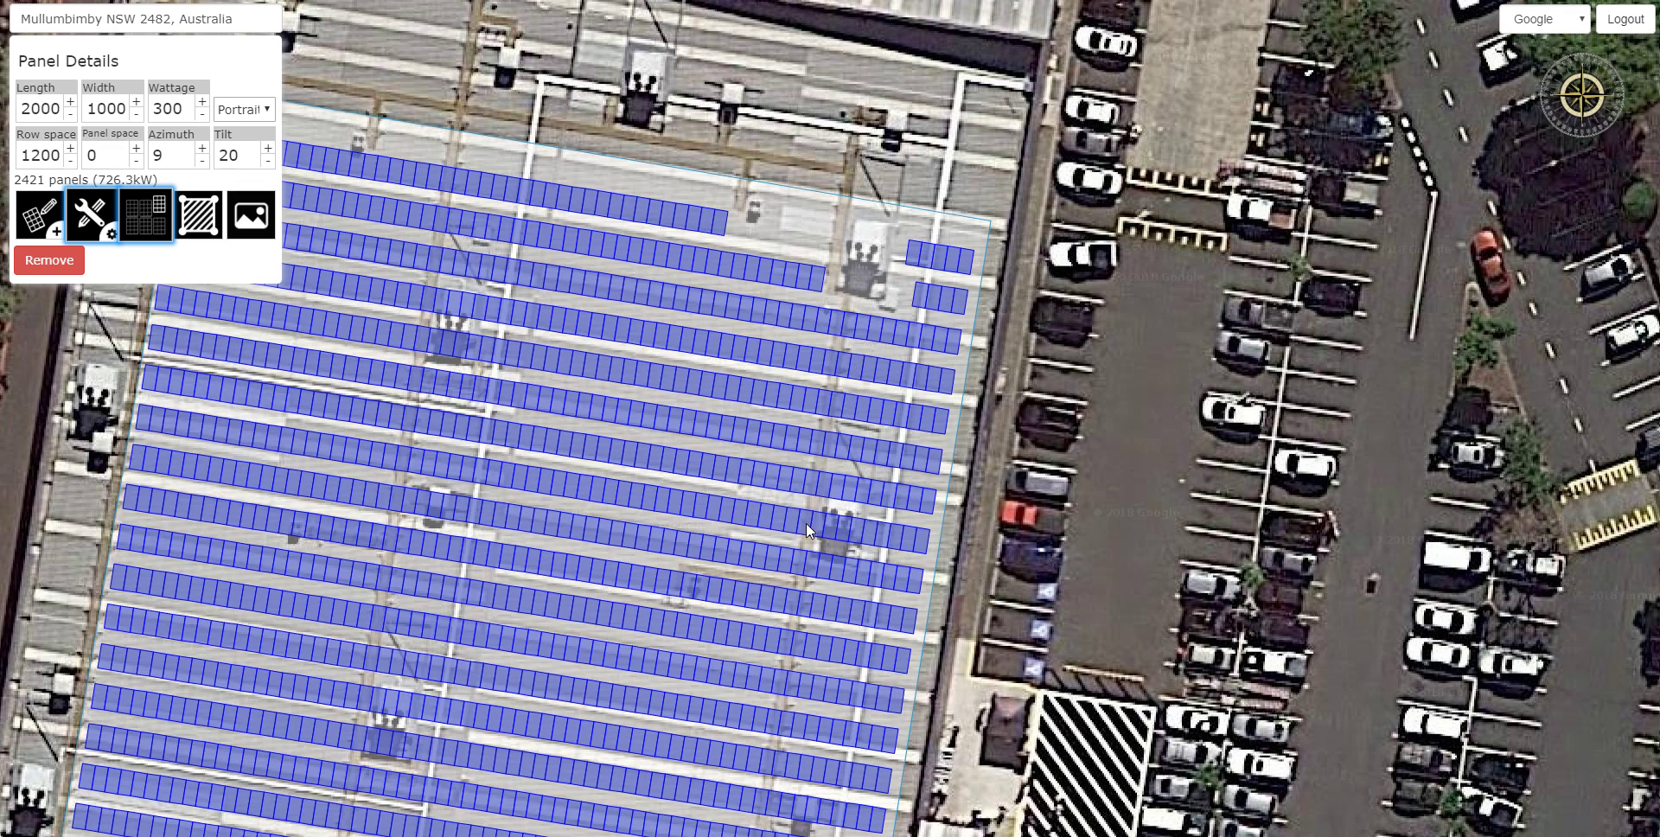
pyautogui.moveTo(863, 532); pyautogui.dragTo(880, 533)
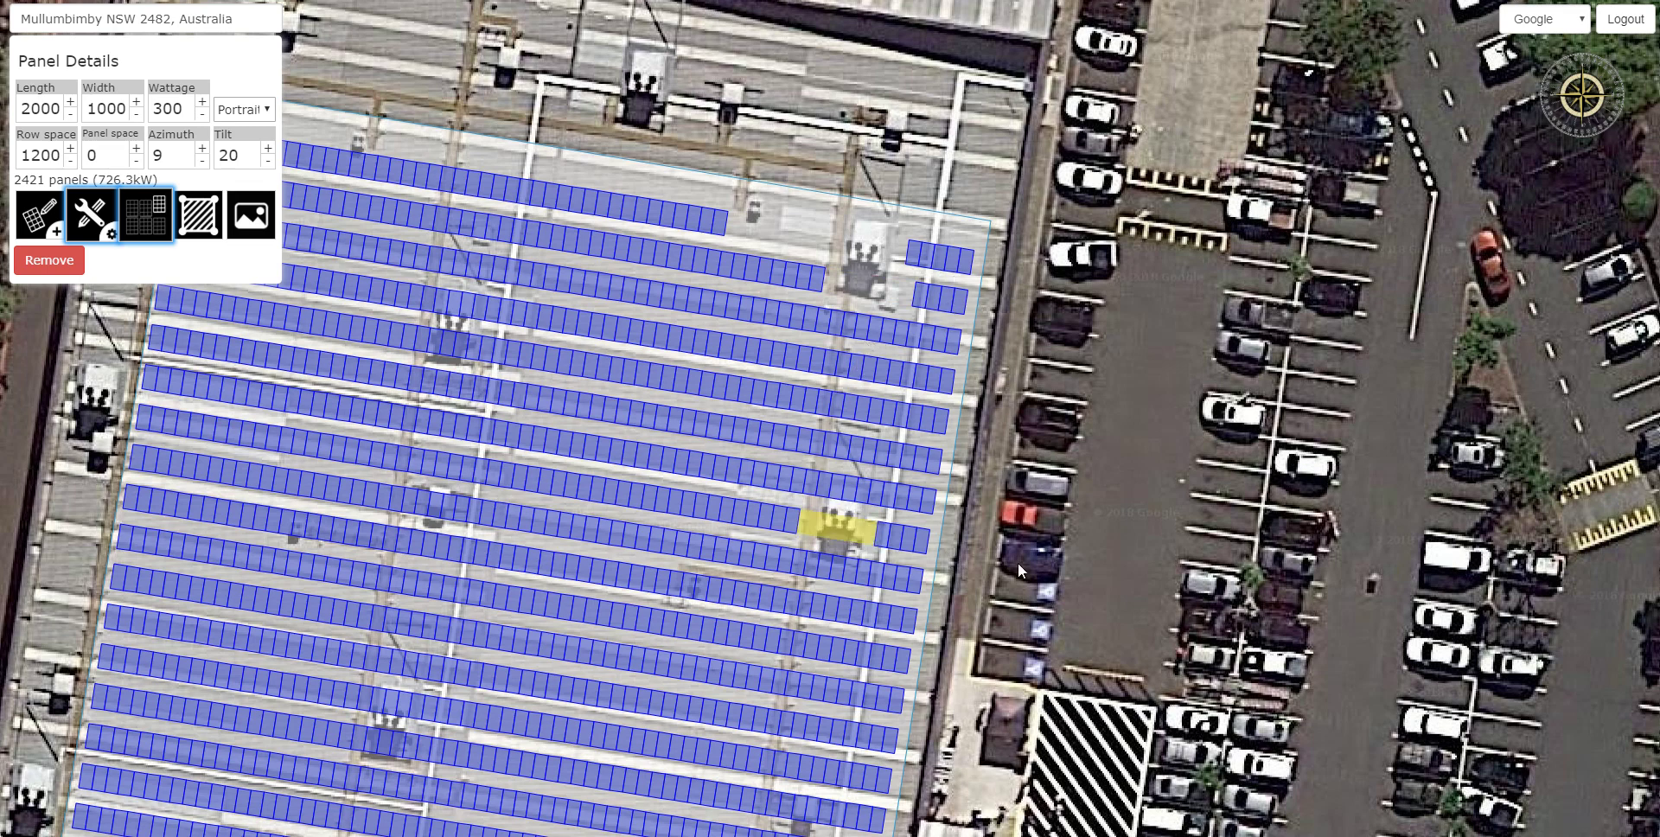
pyautogui.press('Delete')
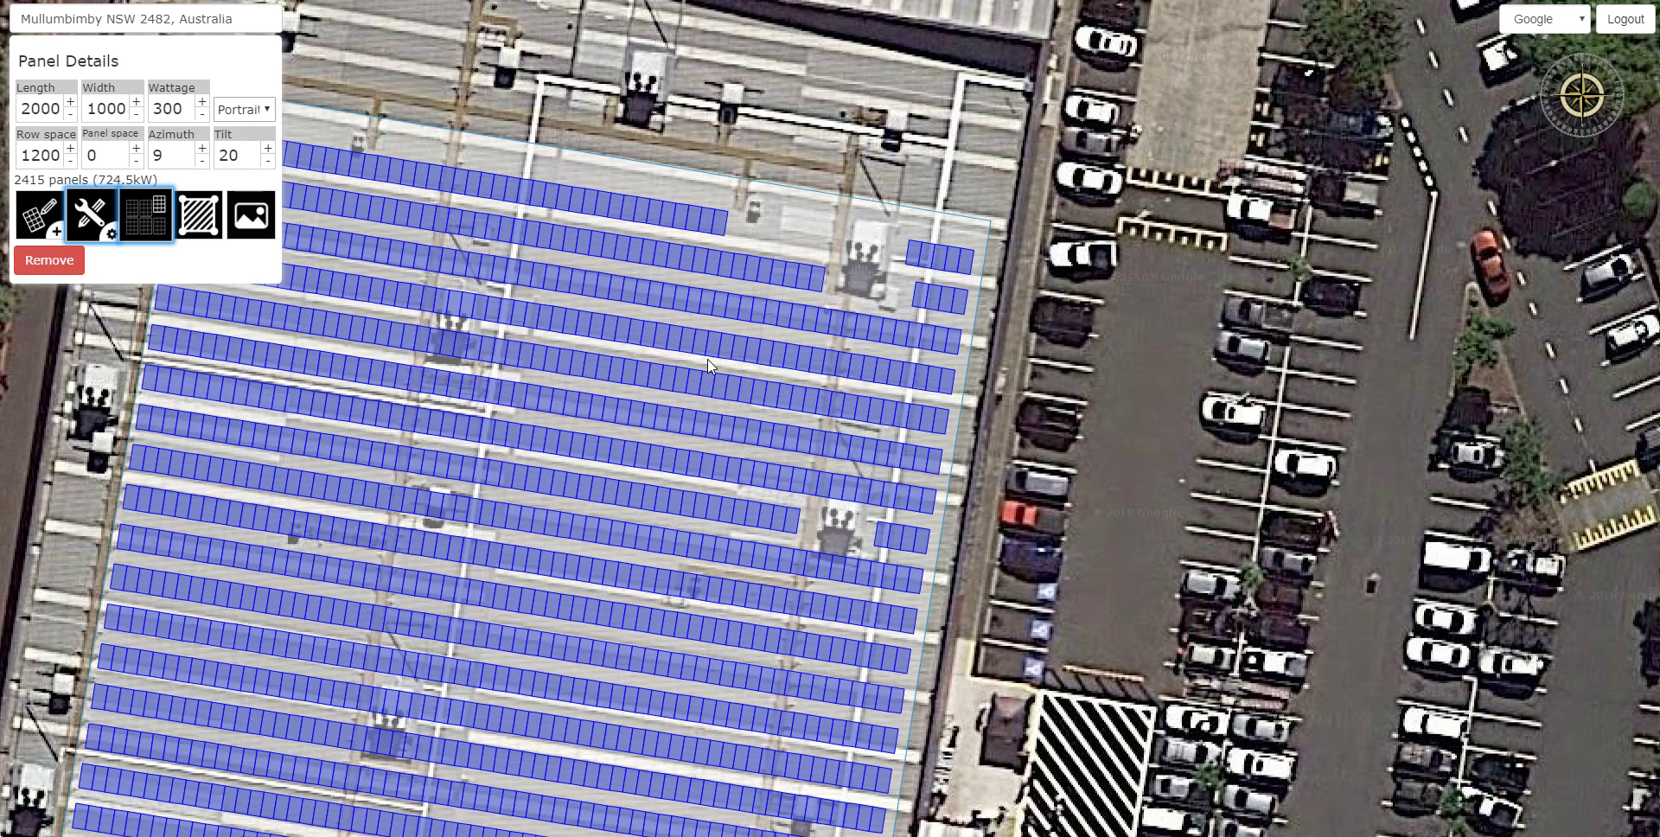
# - Delete the third- and fourth-row panels covering the rooftop unit in the northwest part of the array
pyautogui.moveTo(1128, 403); pyautogui.dragTo(1358, 355)
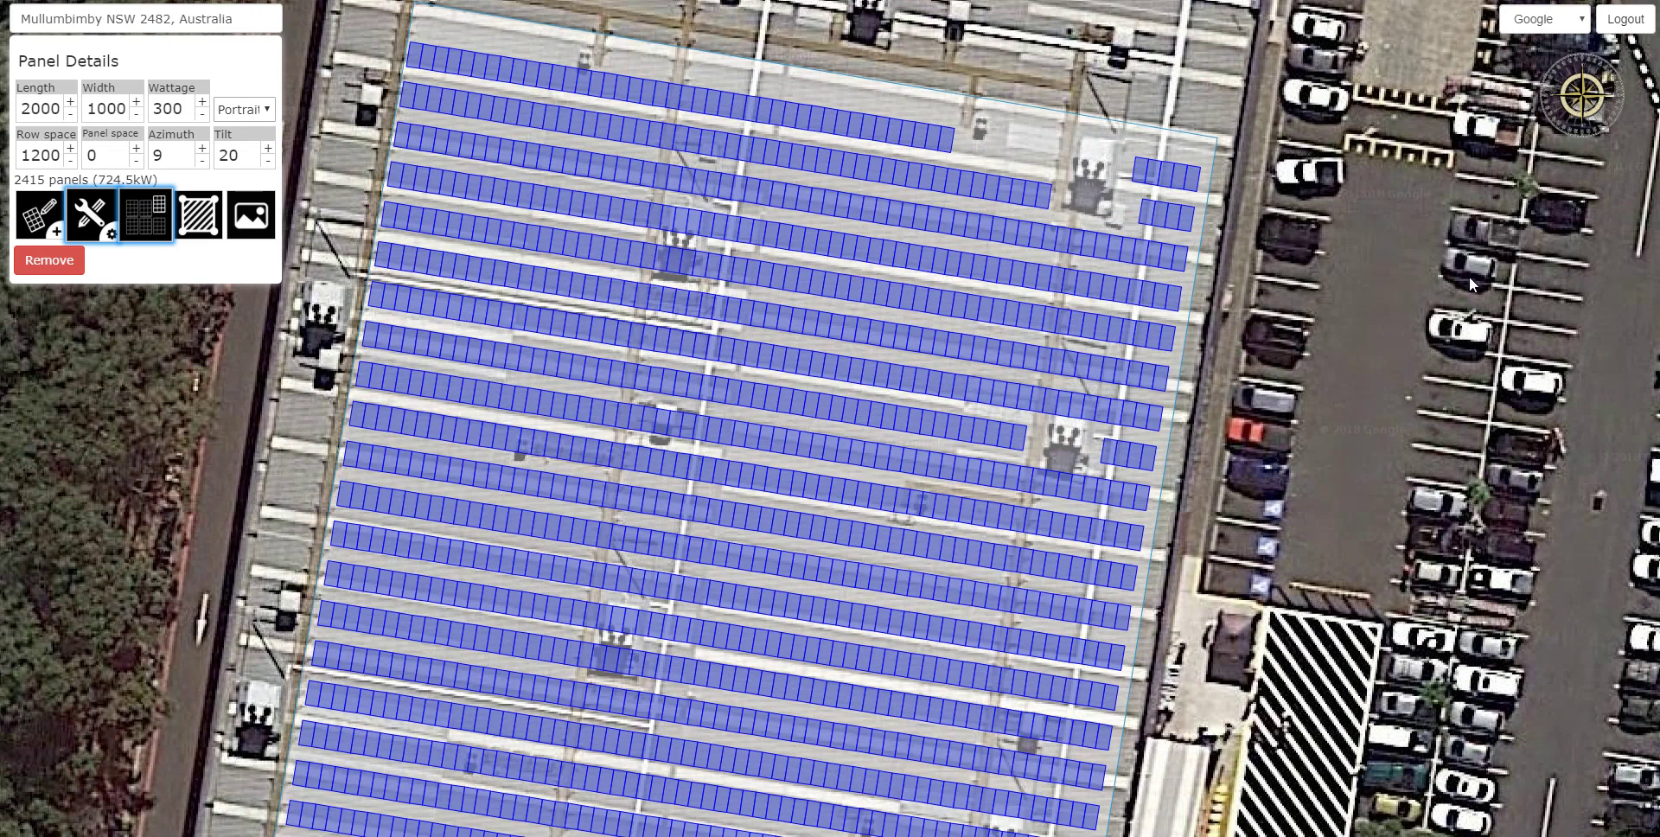
pyautogui.moveTo(627, 208); pyautogui.dragTo(729, 239)
pyautogui.press('Delete')
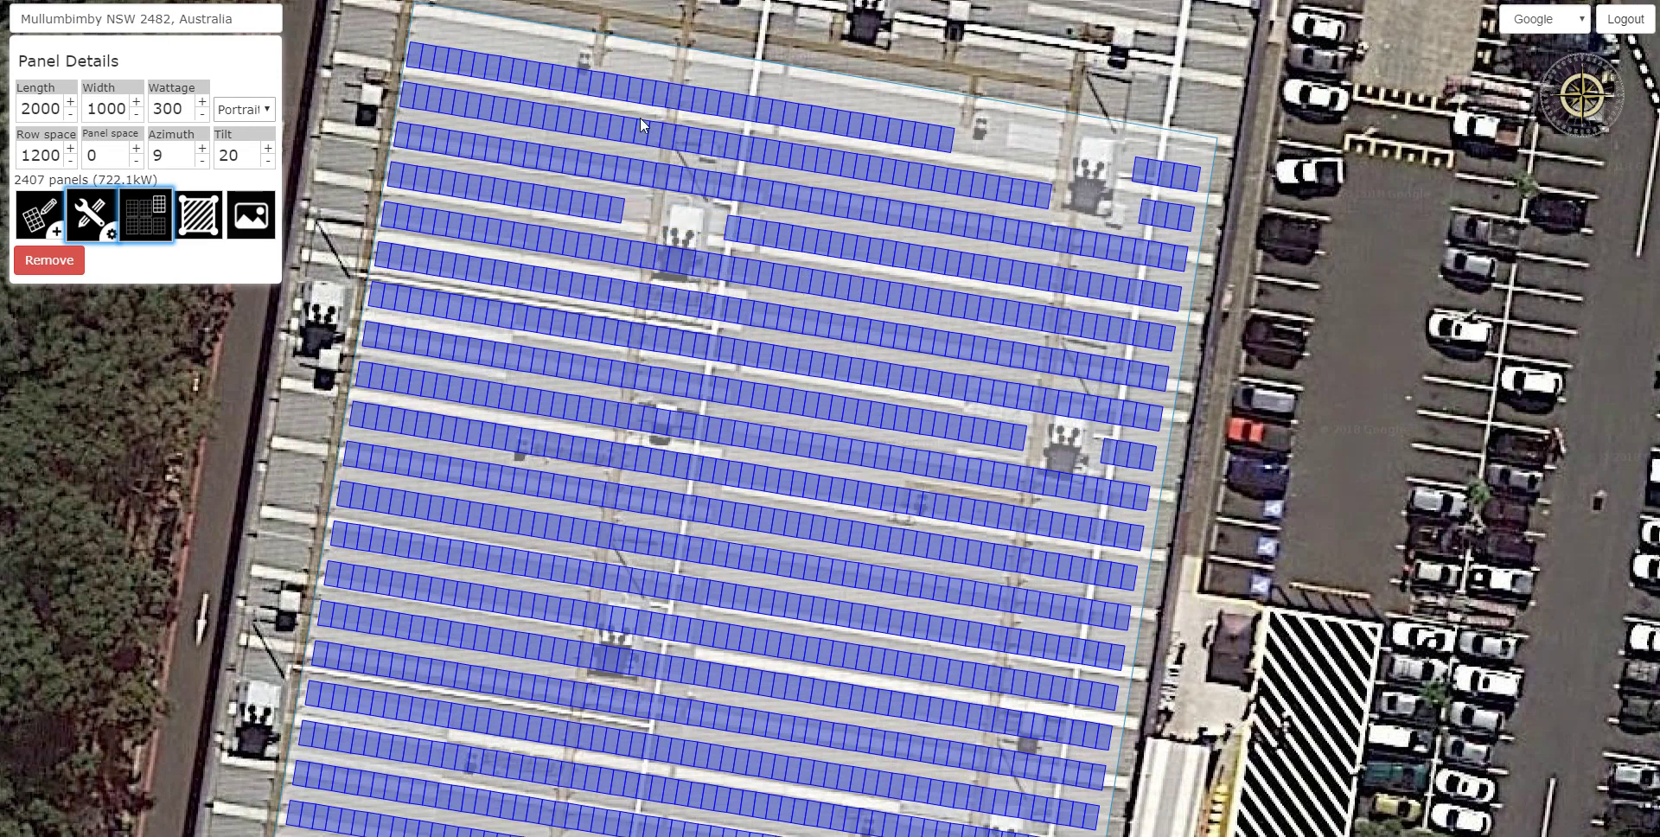
pyautogui.moveTo(651, 163); pyautogui.dragTo(771, 199)
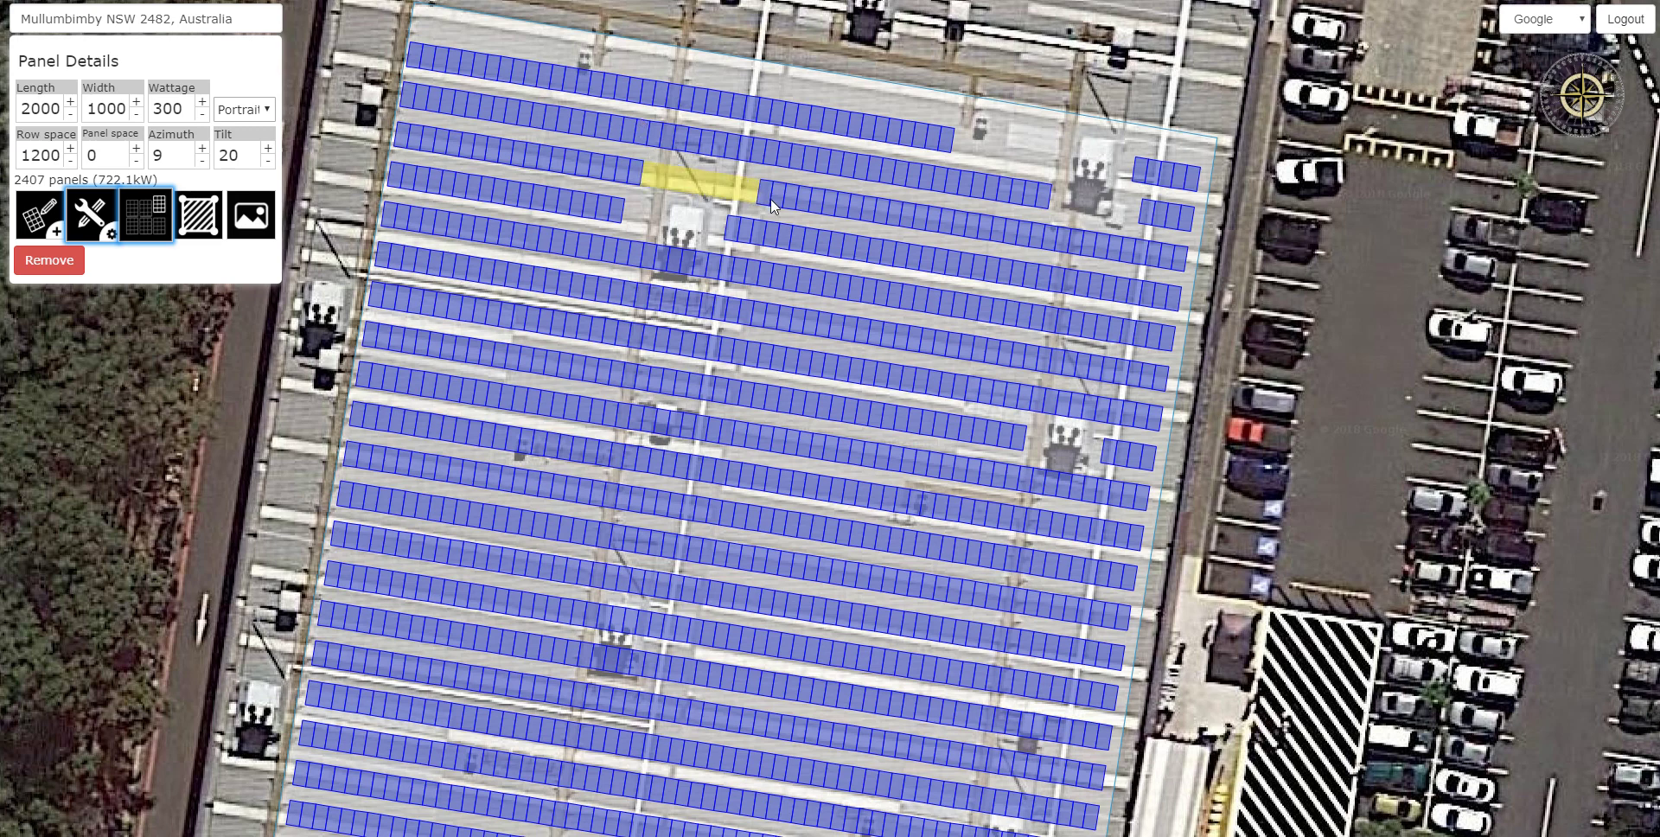
pyautogui.press('Delete')
# - Extend the gap north of the northwest rooftop unit by deleting its panels in the two northernmost rows
pyautogui.click(666, 136)
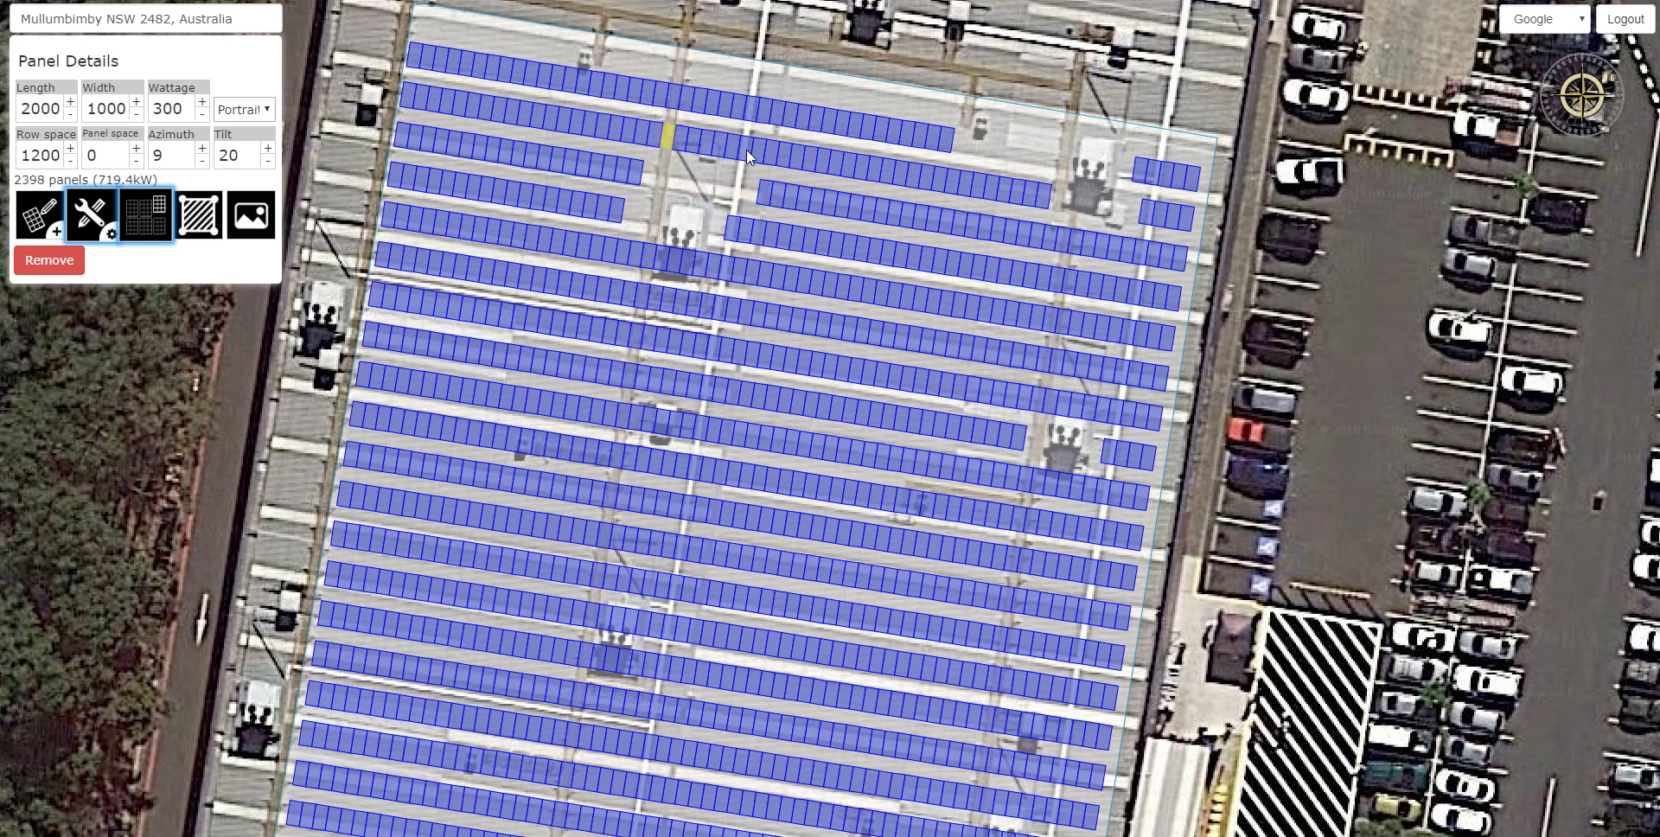
pyautogui.moveTo(764, 159); pyautogui.dragTo(766, 159)
pyautogui.press('Delete')
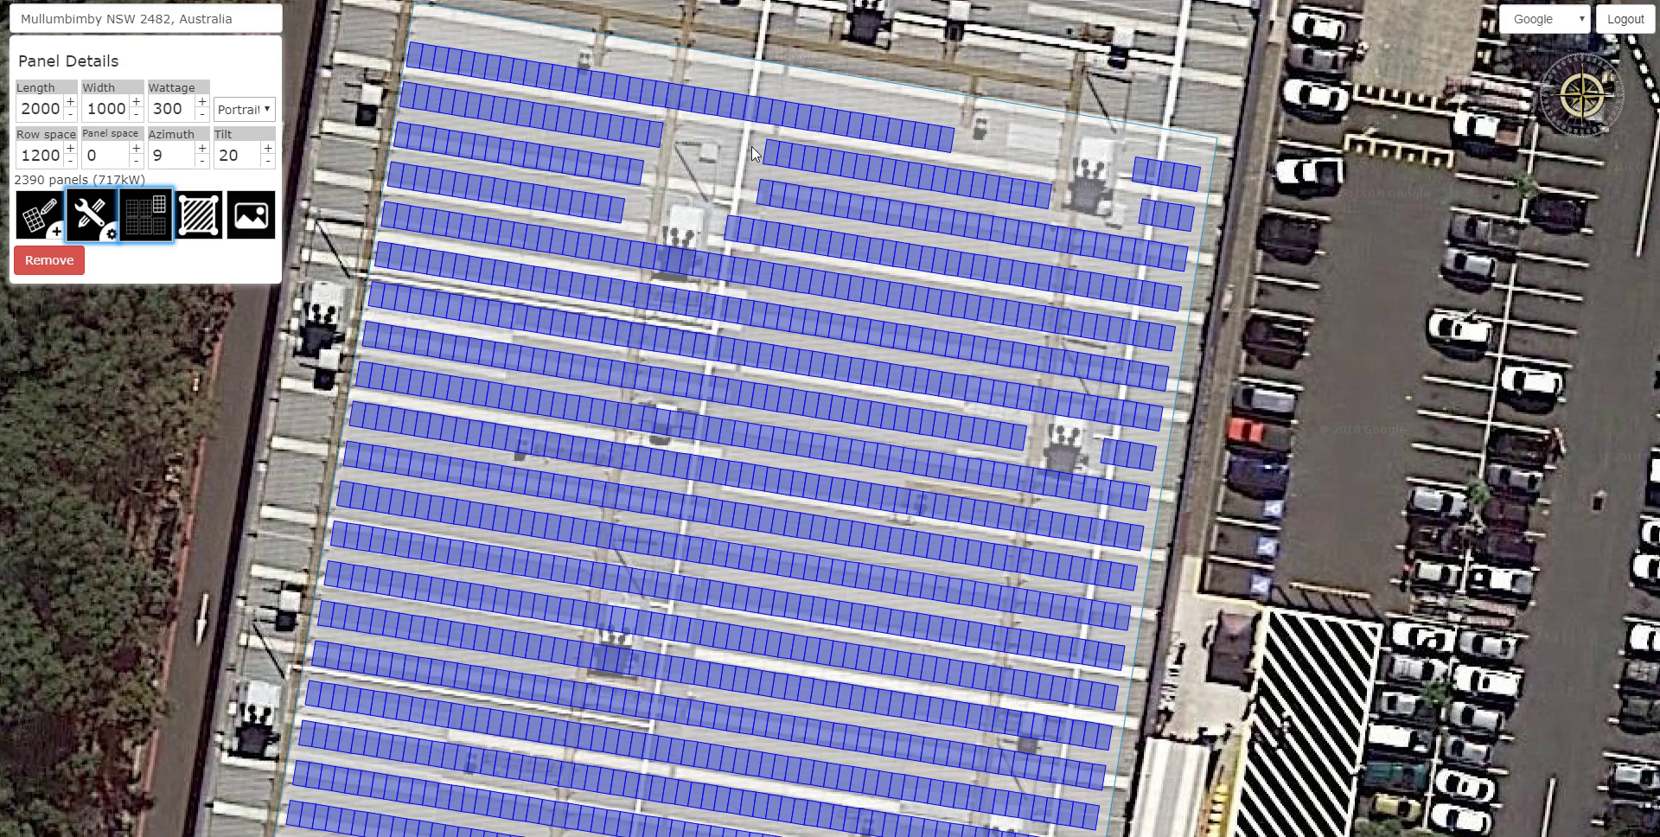
pyautogui.moveTo(671, 88); pyautogui.dragTo(773, 118)
pyautogui.press('Delete')
pyautogui.scroll(-1, 708, 221)
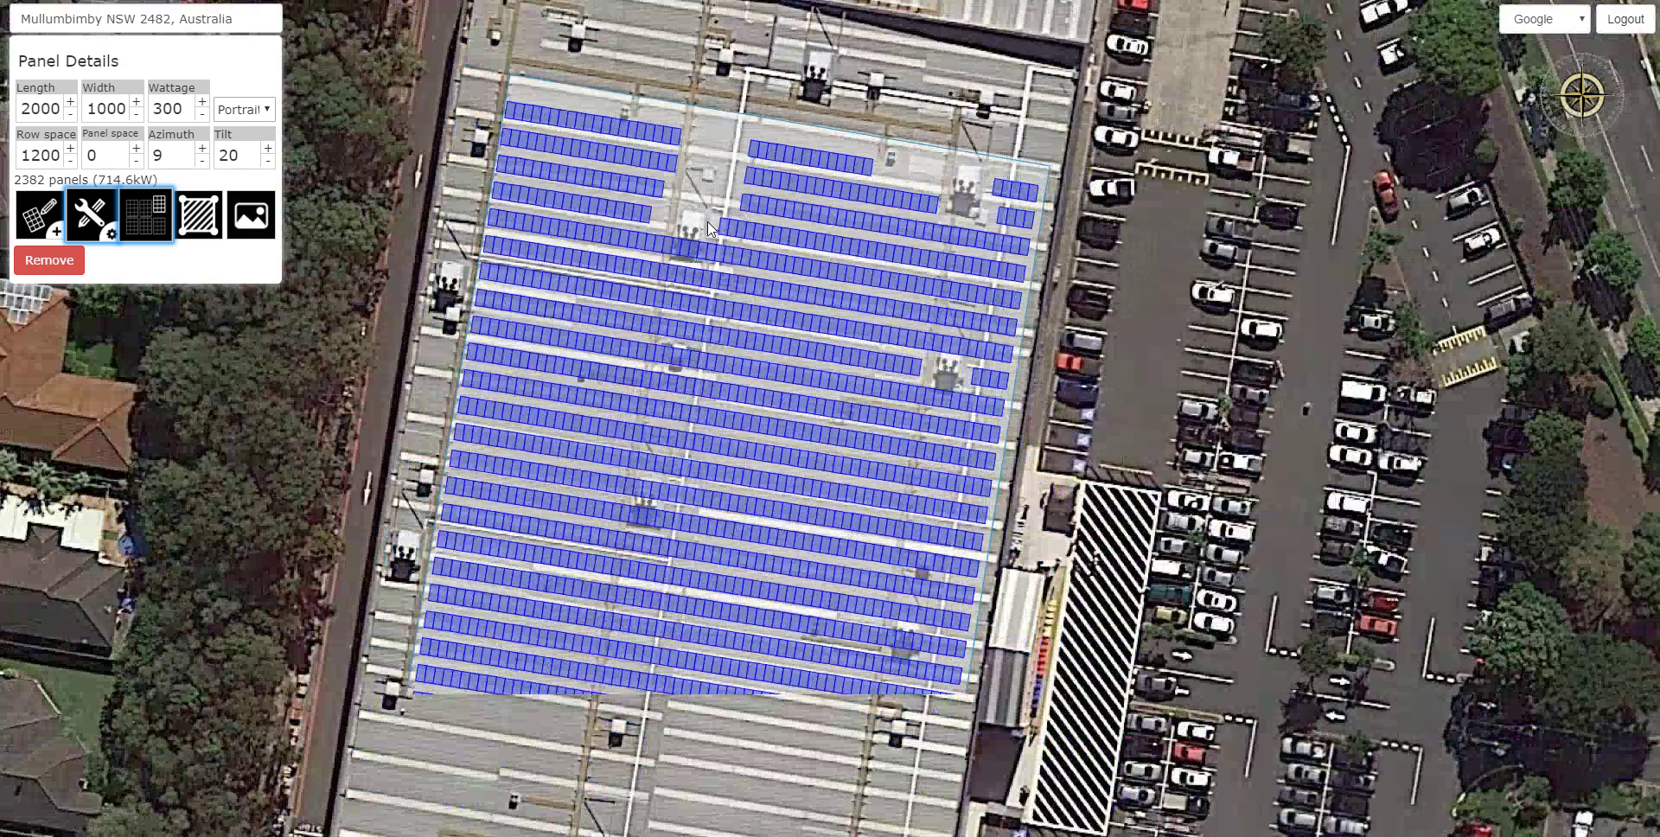
pyautogui.scroll(-1, 752, 264)
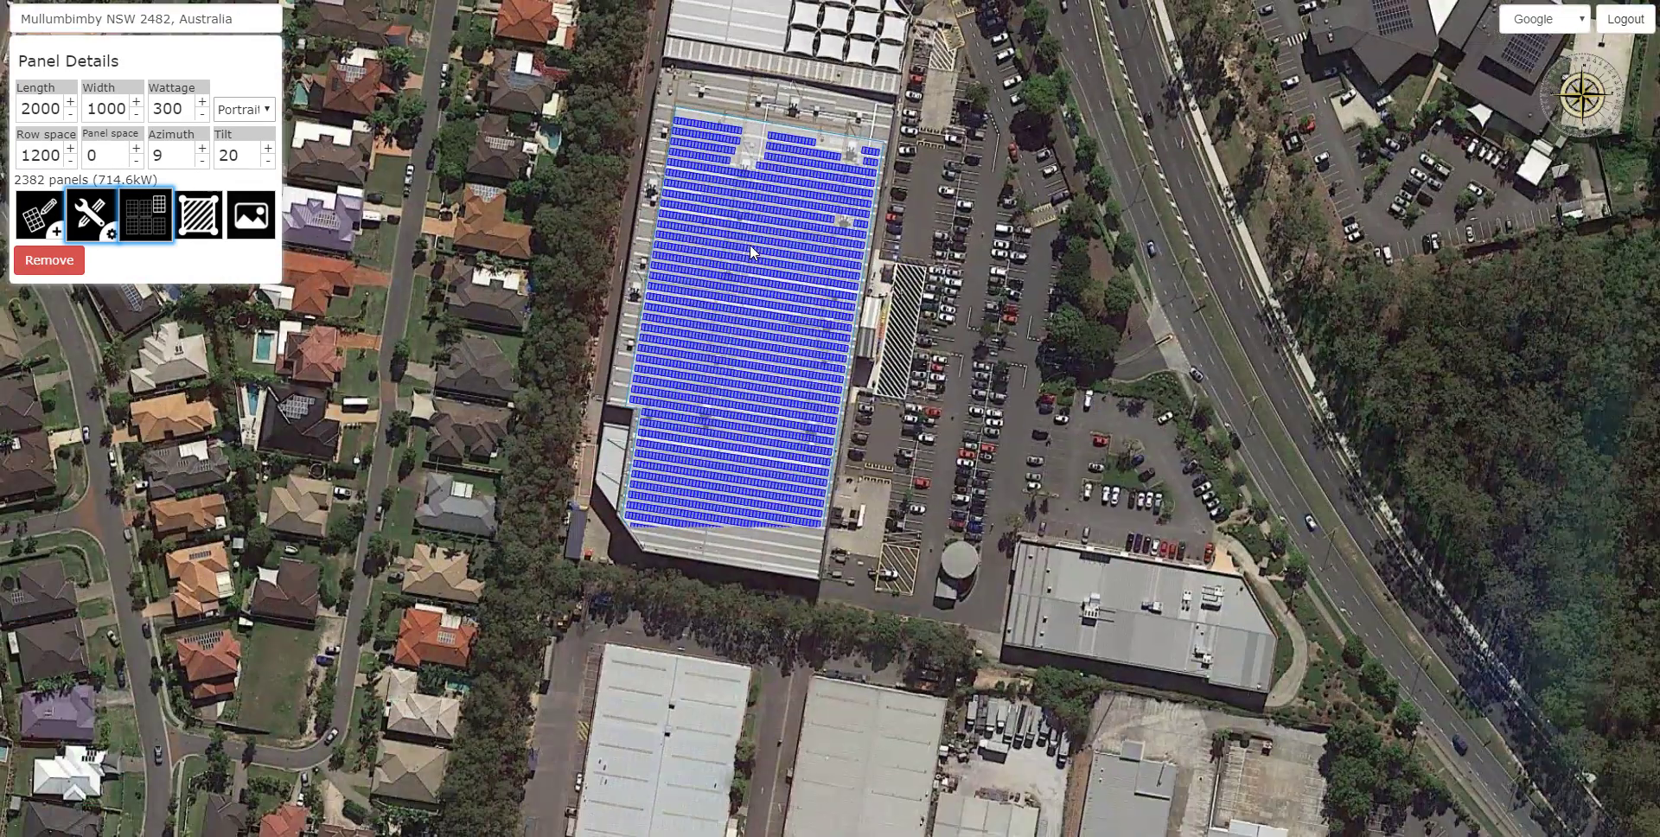
pyautogui.scroll(1, 750, 262)
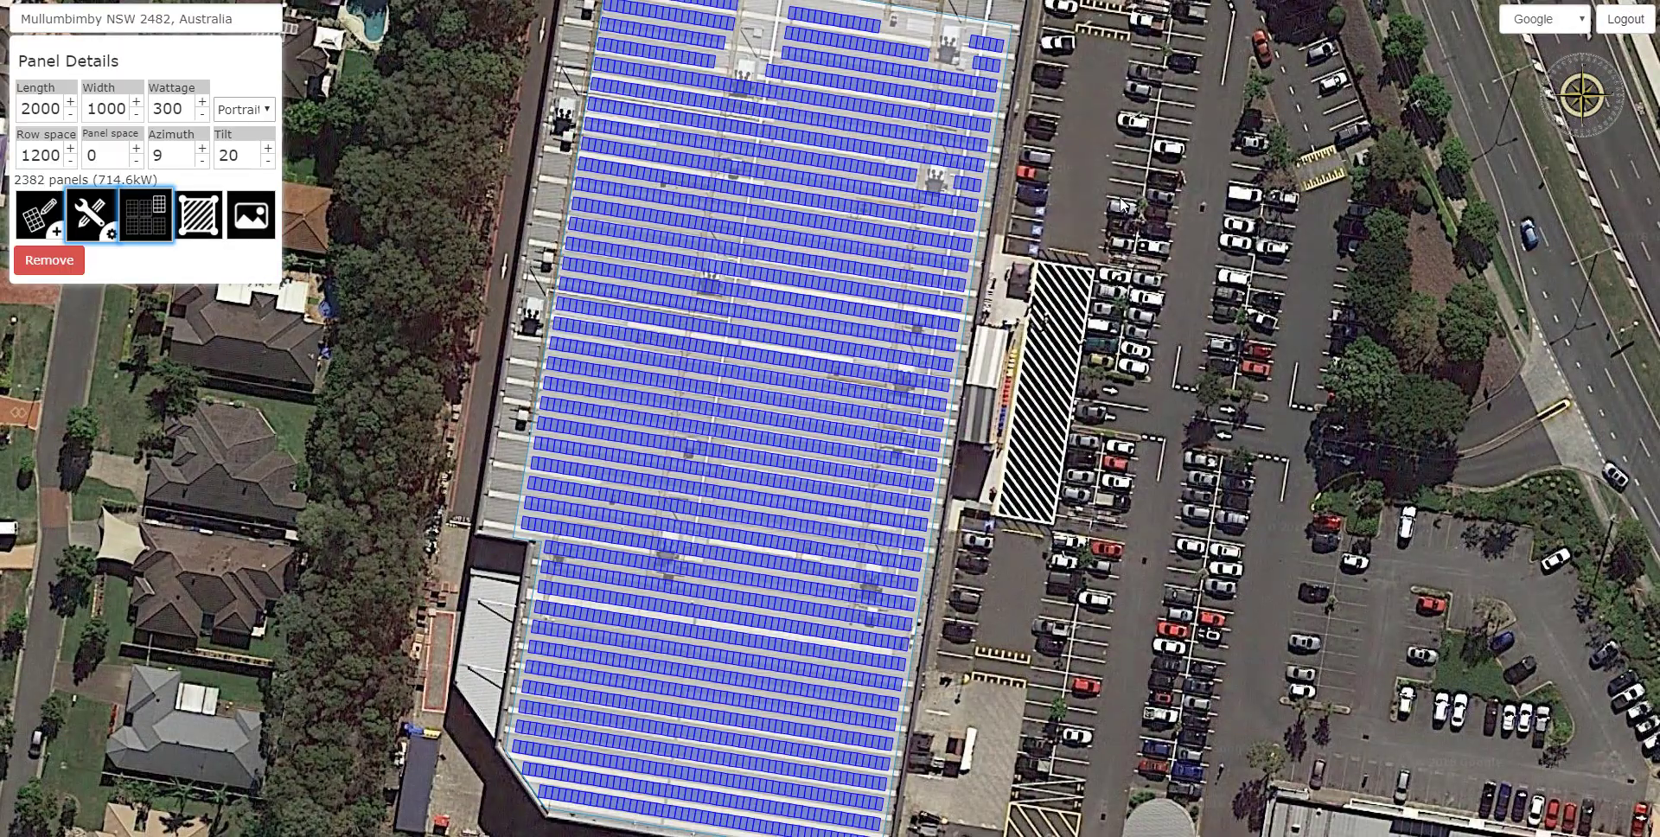
pyautogui.moveTo(1119, 197); pyautogui.dragTo(1110, 294)
pyautogui.scroll(1, 891, 325)
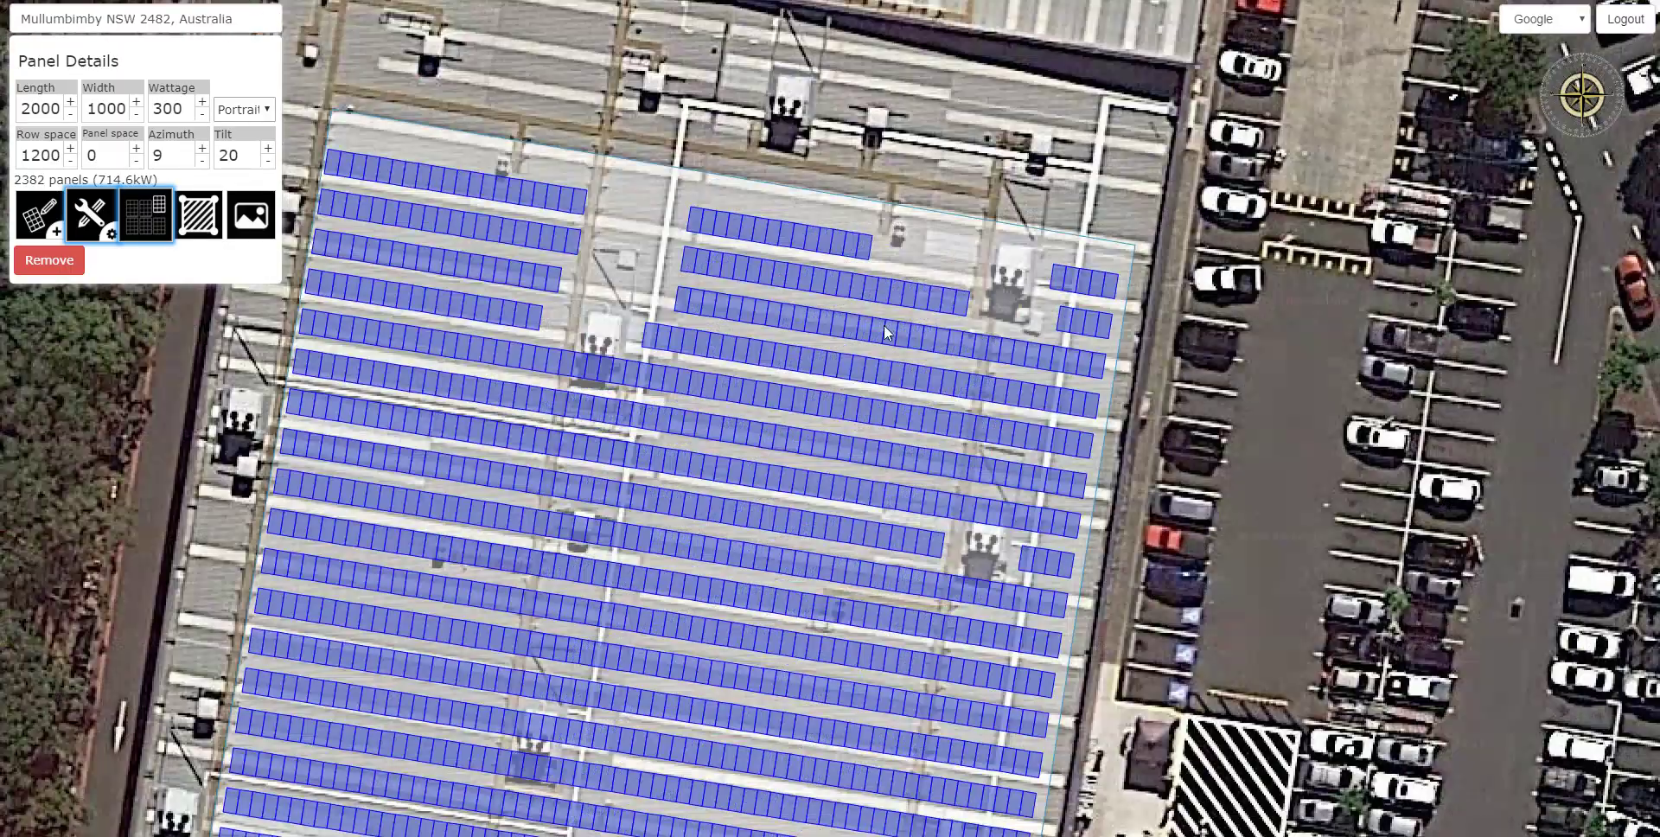
# - Delete the remaining panels bordering the northeast rooftop units and those covering the south end of the northwest rooftop unit
pyautogui.click(959, 302)
pyautogui.click(1071, 279)
pyautogui.click(968, 508)
pyautogui.click(576, 365)
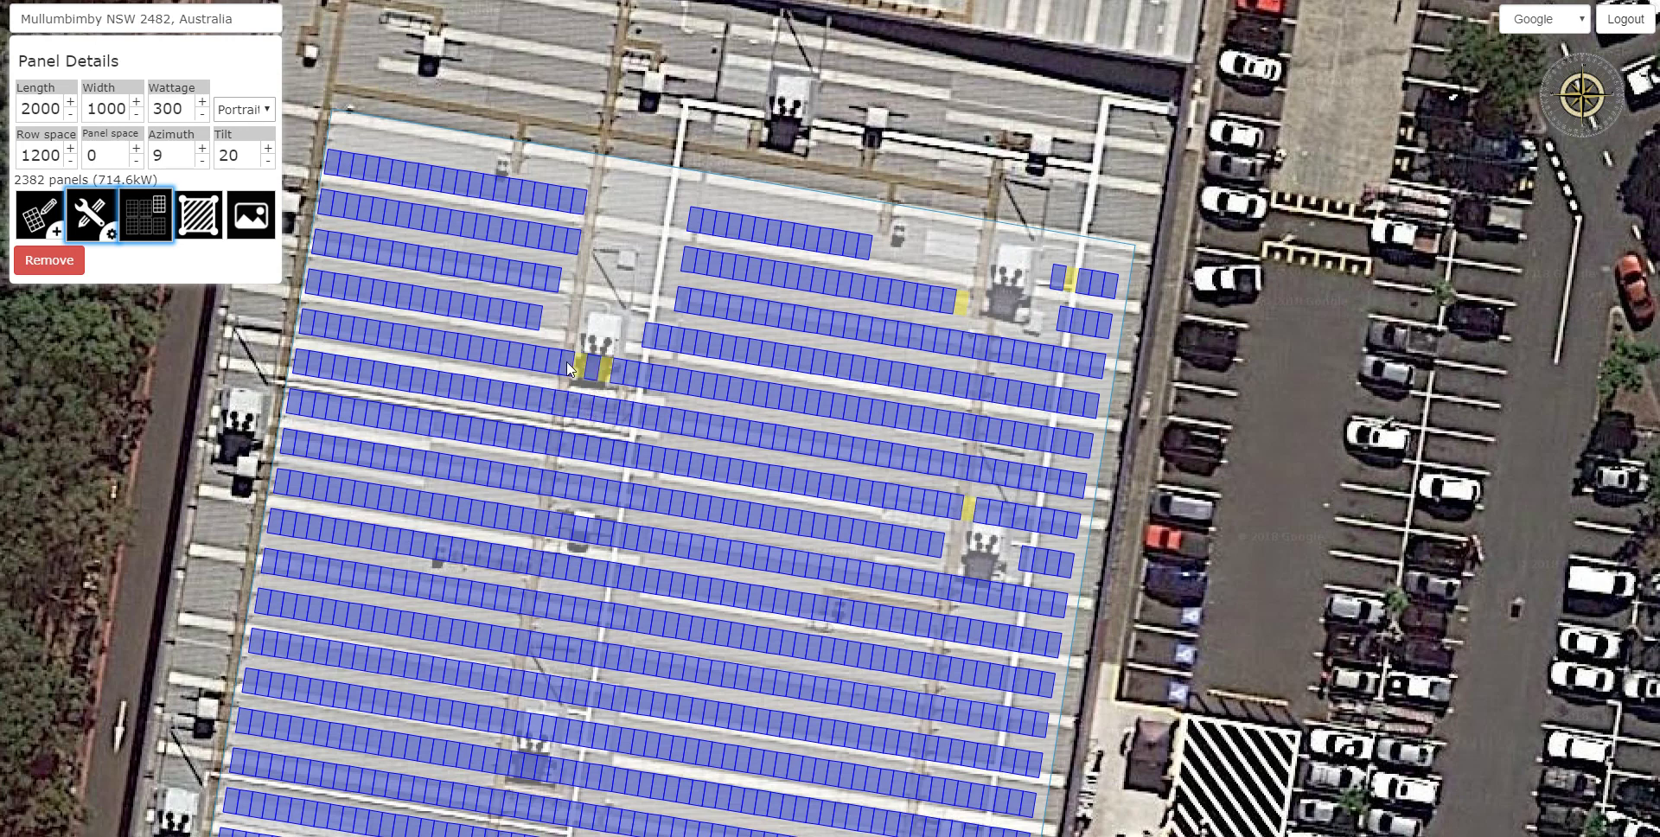
pyautogui.click(607, 370)
pyautogui.click(565, 361)
pyautogui.press('Delete')
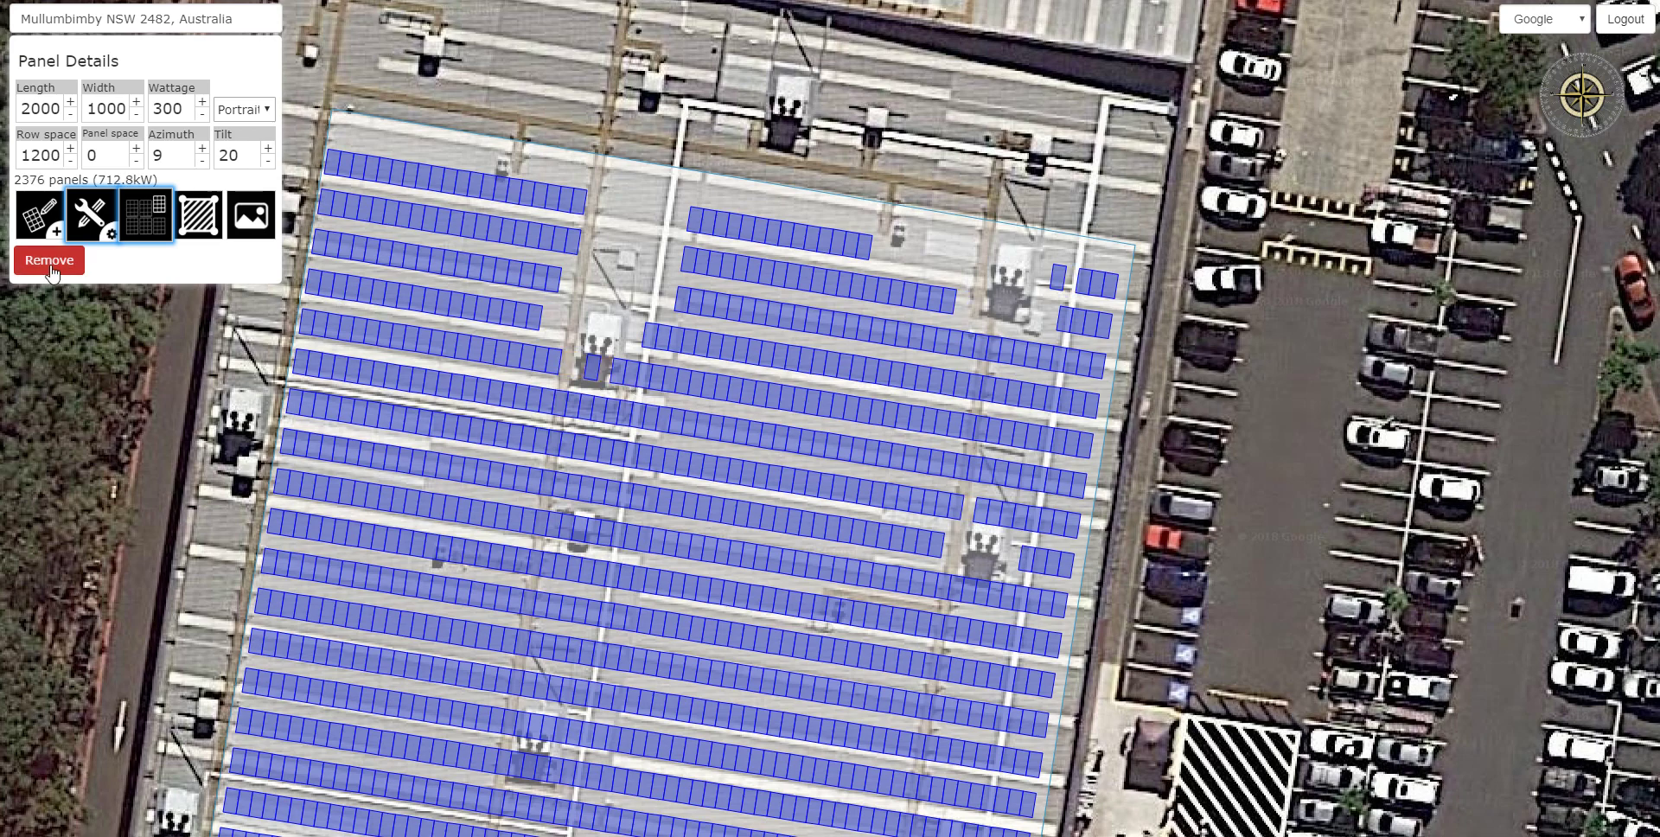
# - Switch to editing the array's area and set the spacing between panels to 100 across the whole roof array
pyautogui.scroll(-1, 641, 174)
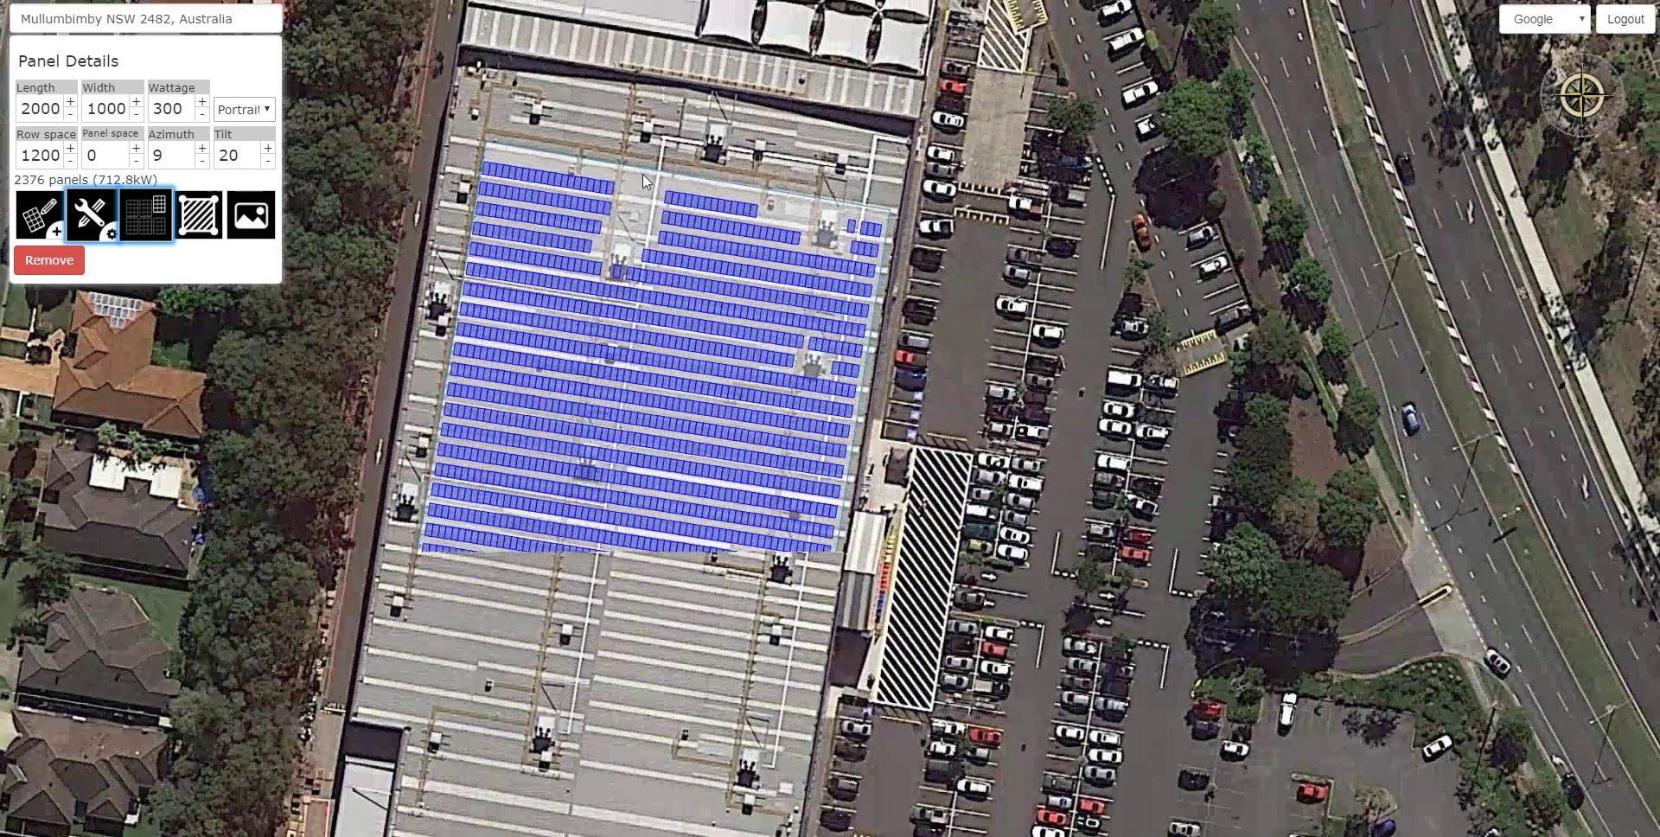
pyautogui.scroll(1, 629, 168)
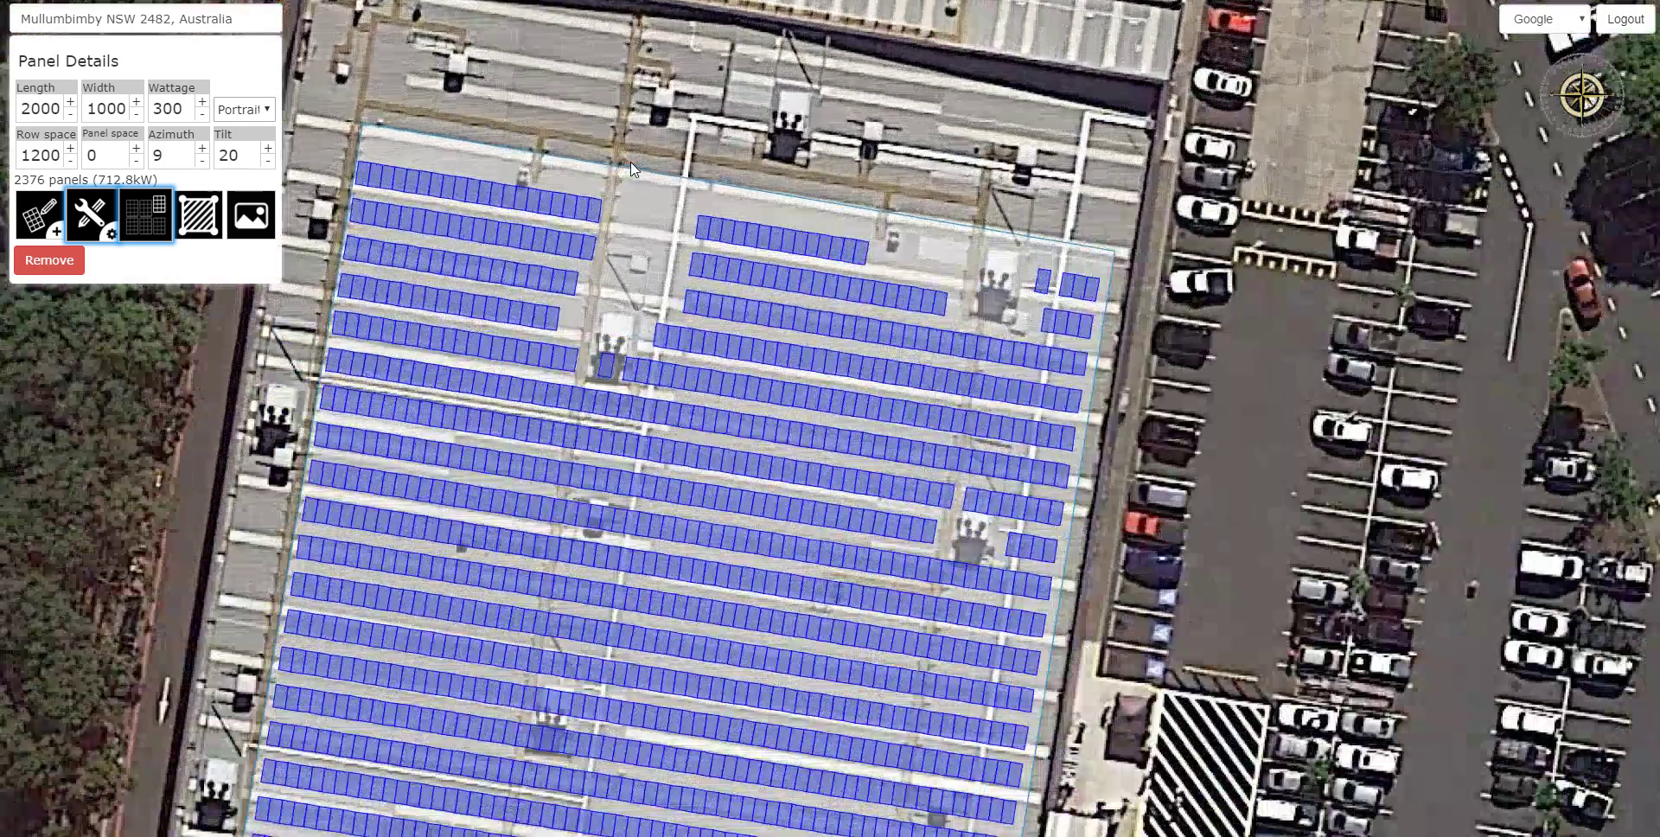
pyautogui.click(200, 216)
pyautogui.click(450, 165)
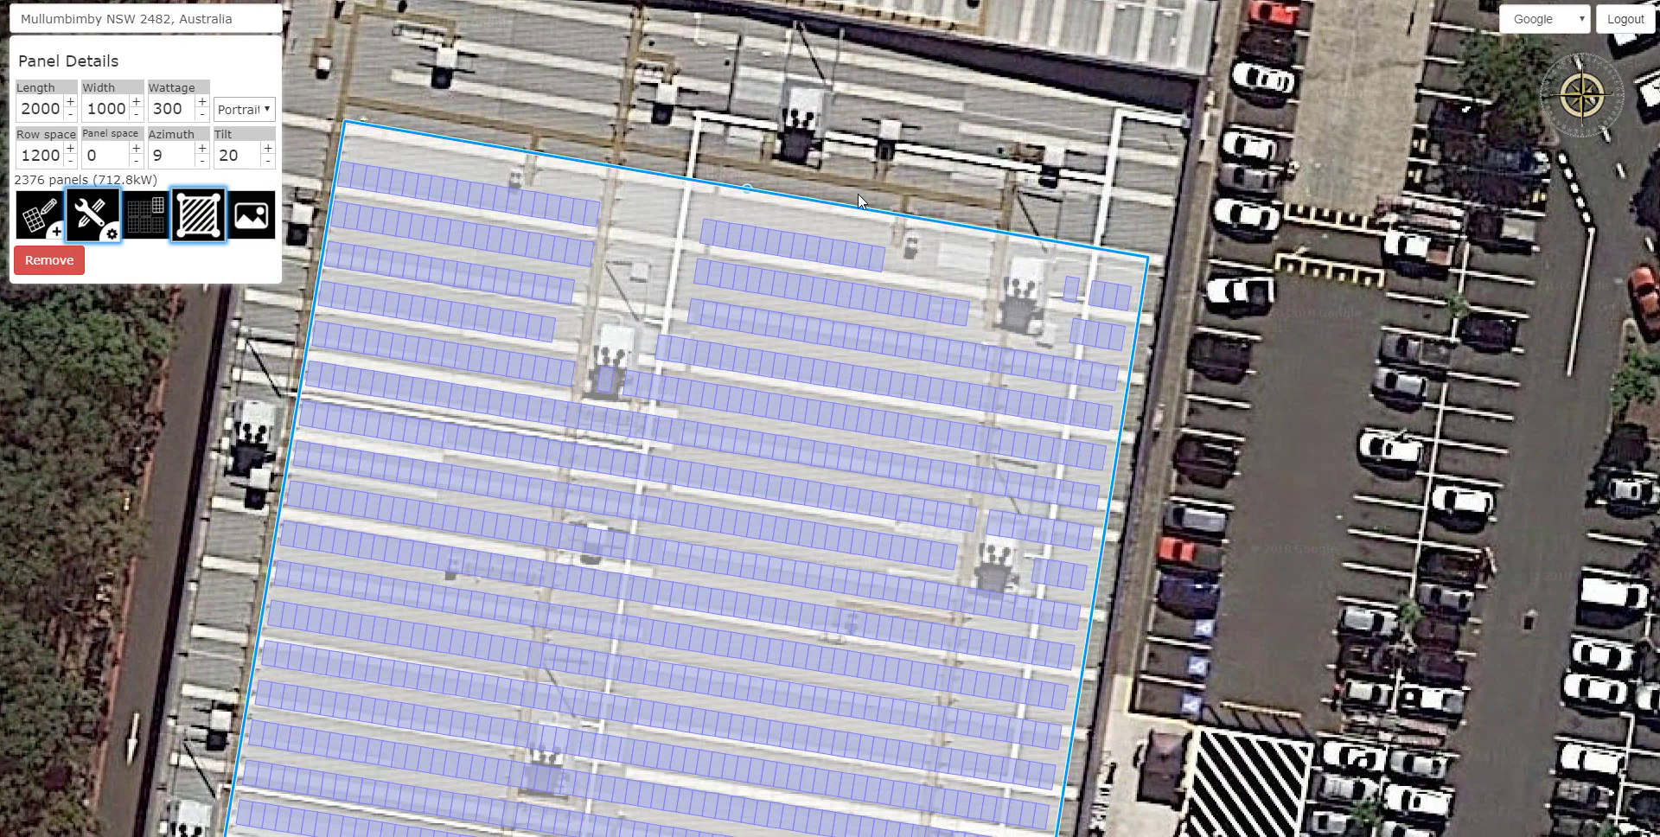
pyautogui.doubleClick(113, 156)
pyautogui.write('100')
pyautogui.click(260, 205)
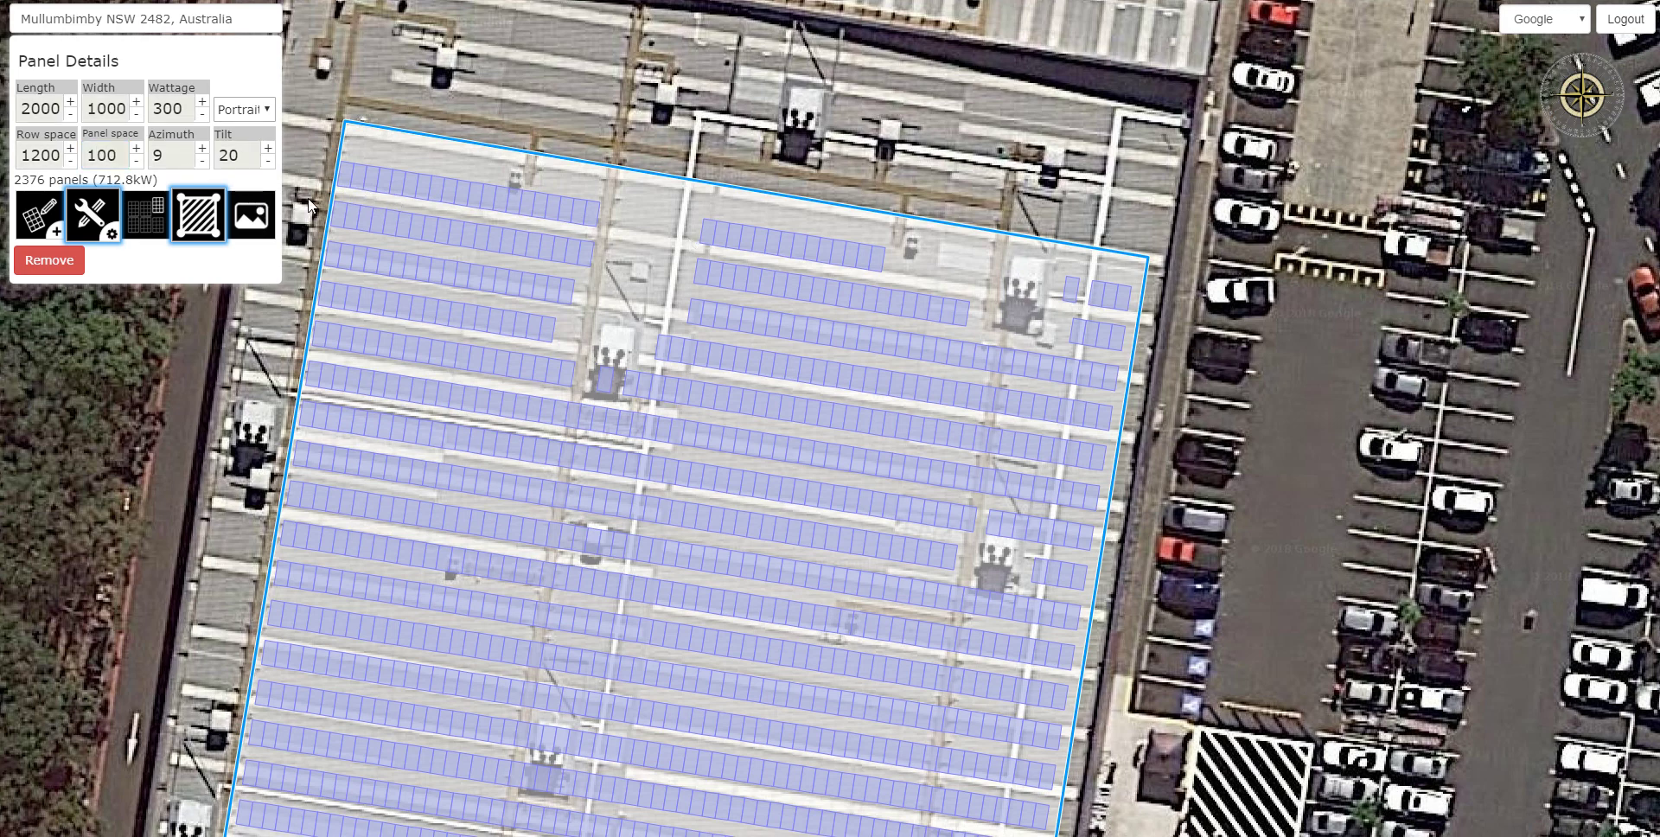
pyautogui.click(706, 258)
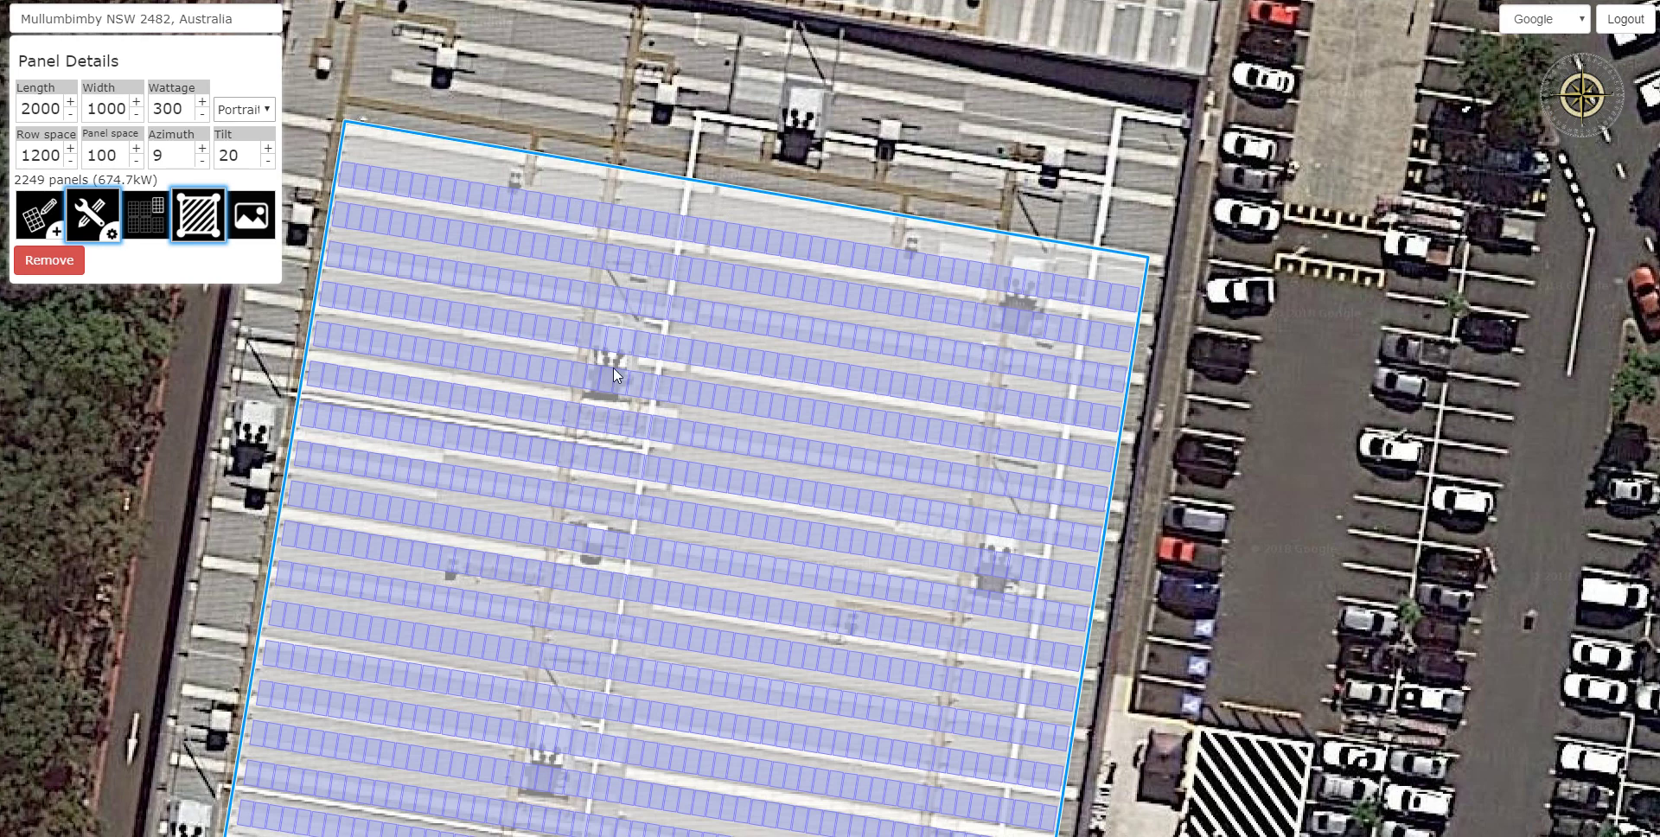
pyautogui.click(915, 338)
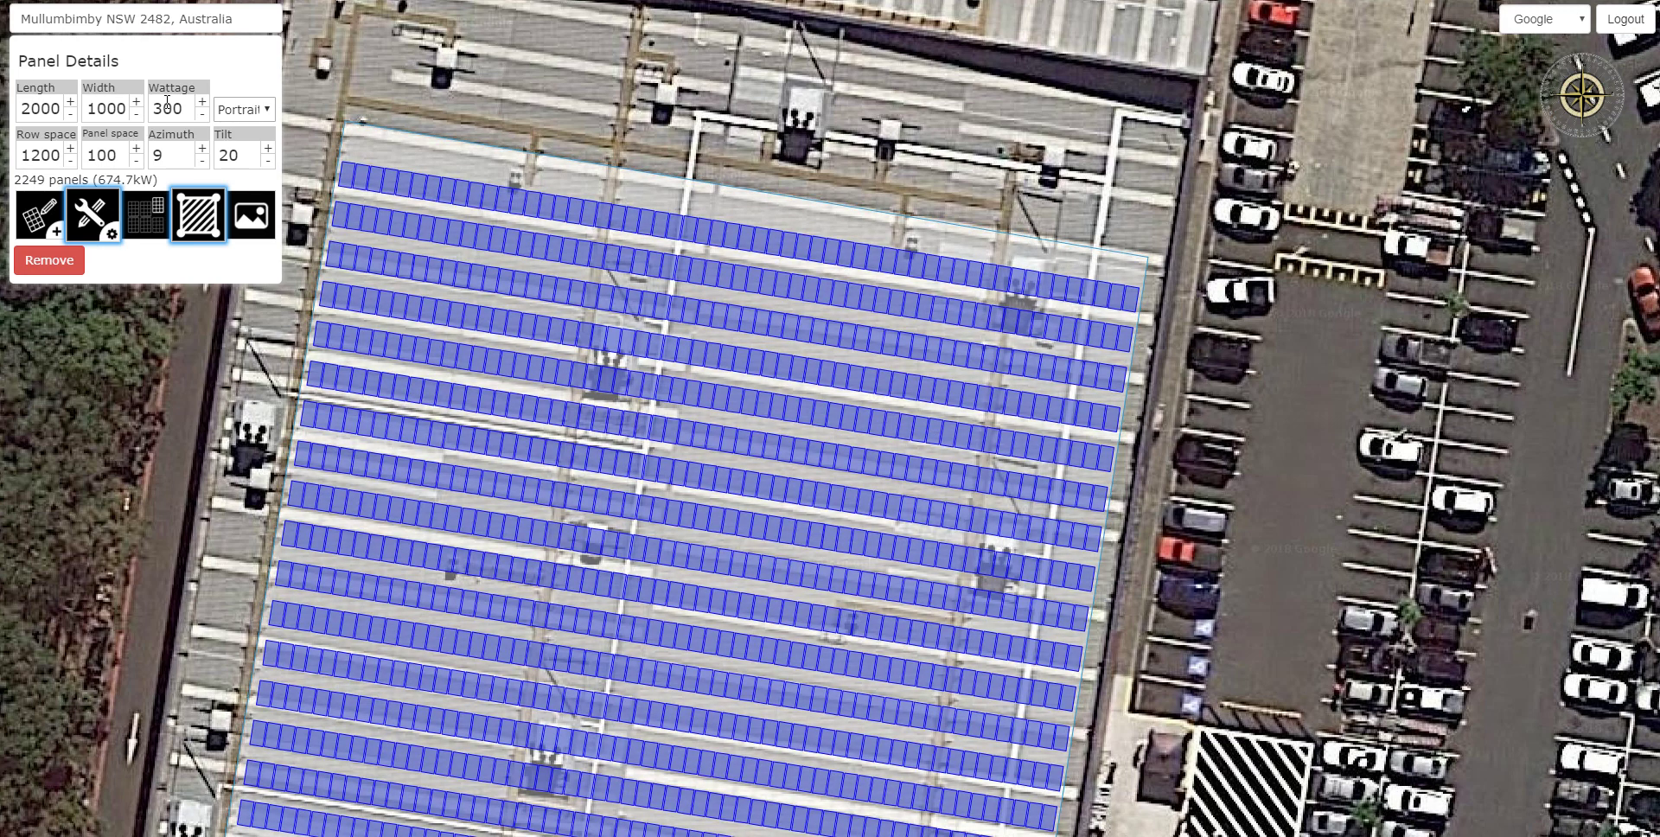
# - Set the wattage of the array's panels to 330
pyautogui.doubleClick(26, 179)
pyautogui.click(165, 114)
pyautogui.write('3')
pyautogui.press('Delete')
pyautogui.click(188, 143)
pyautogui.moveTo(98, 179); pyautogui.dragTo(166, 180)
pyautogui.click(188, 181)
pyautogui.scroll(-1, 508, 60)
pyautogui.scroll(-1, 707, 133)
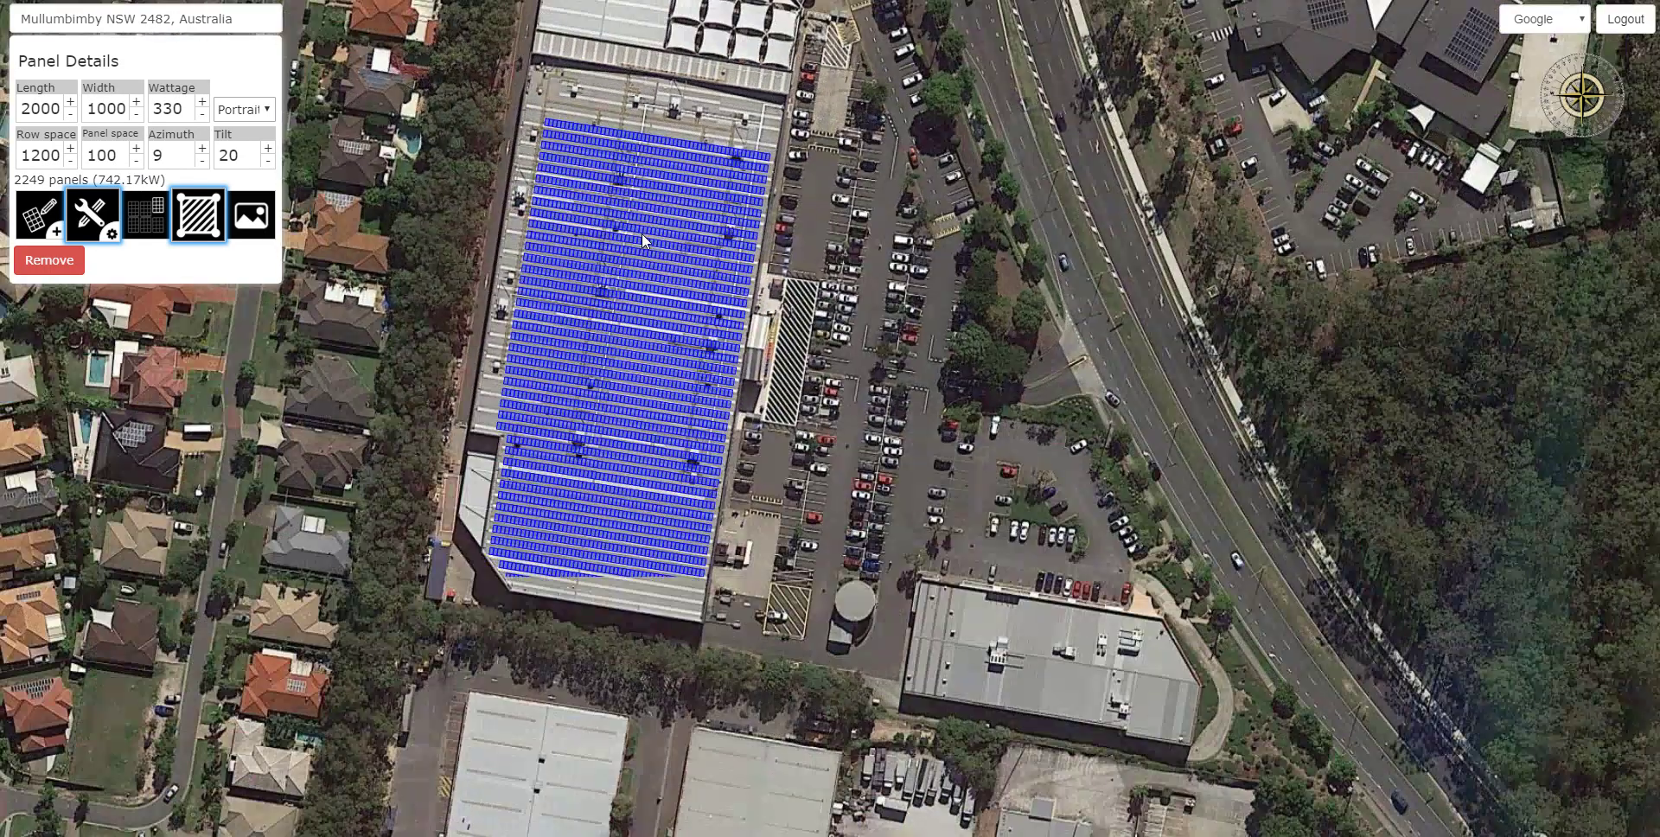
pyautogui.scroll(1, 562, 382)
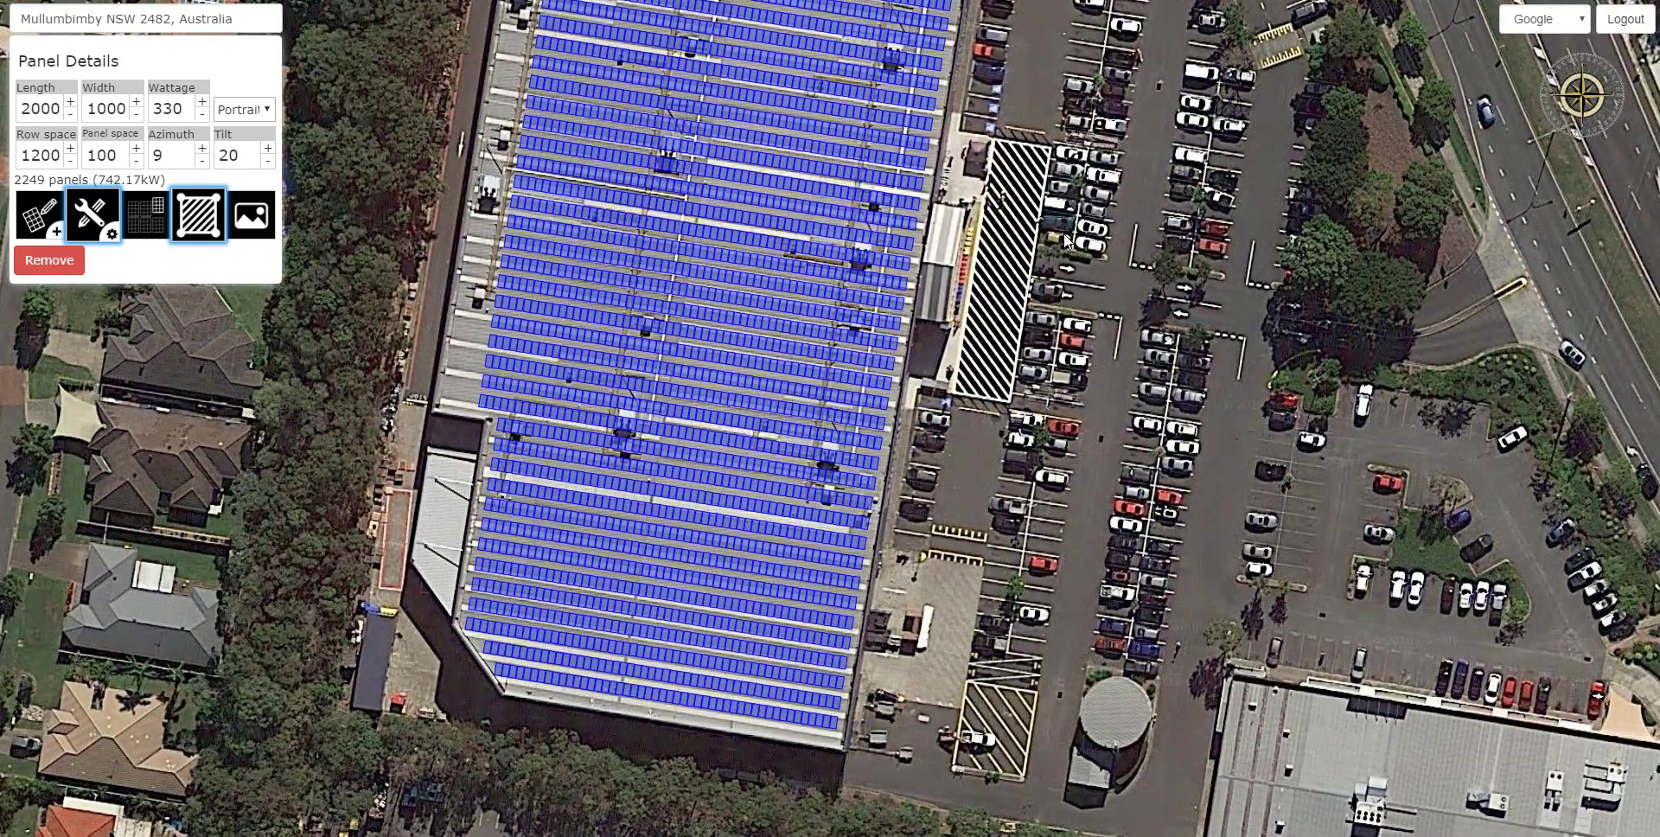
pyautogui.moveTo(1102, 156)
pyautogui.mouseDown()
pyautogui.moveTo(1001, 356)
pyautogui.moveTo(1081, 258)
pyautogui.moveTo(1087, 207)
pyautogui.mouseUp()
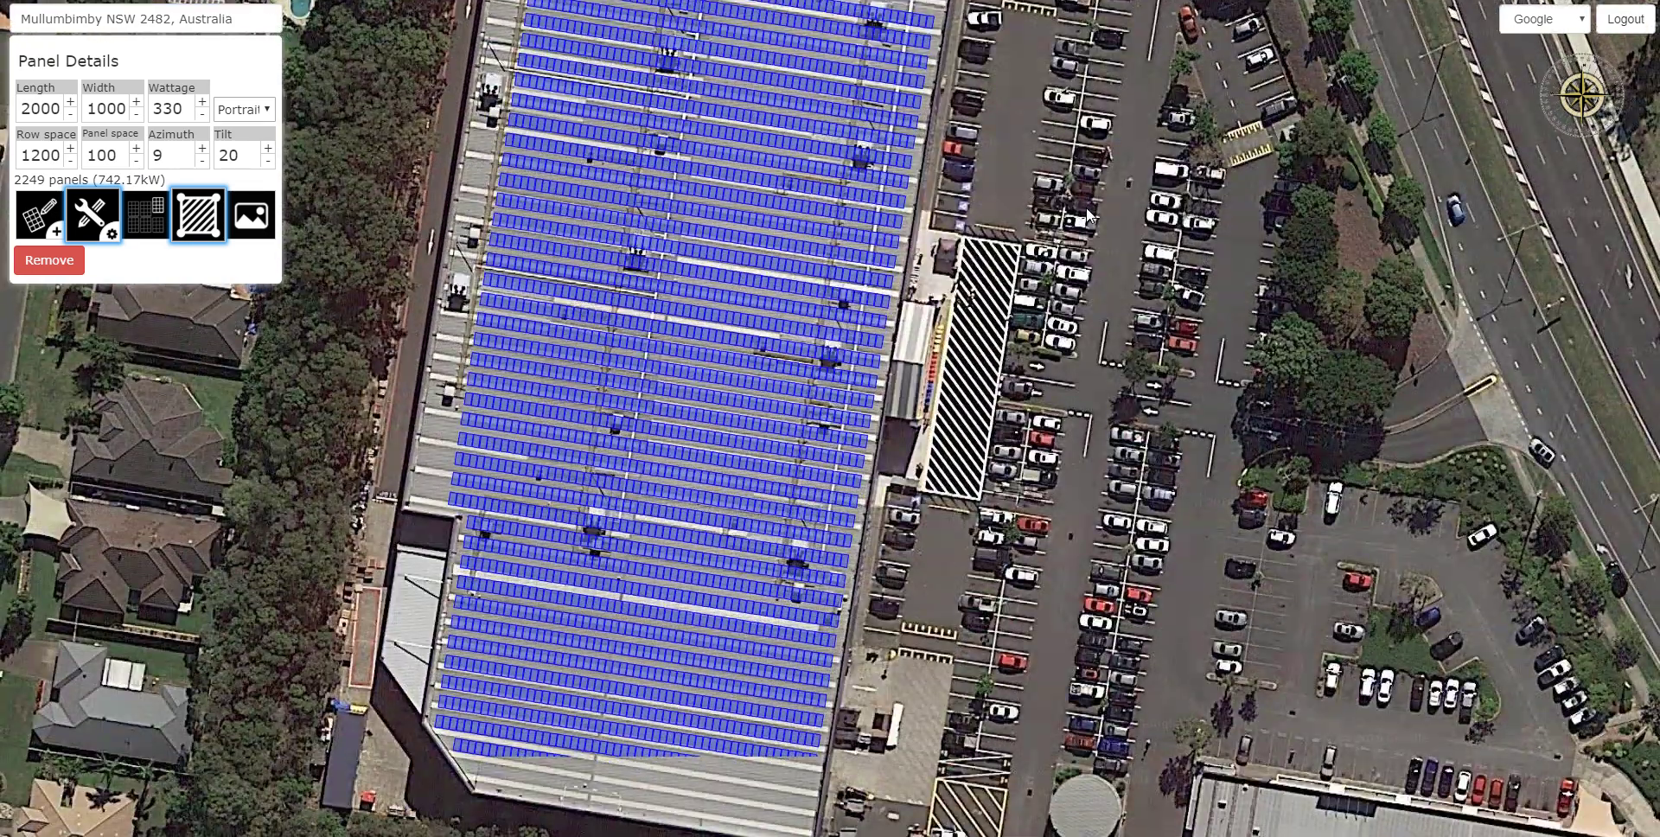